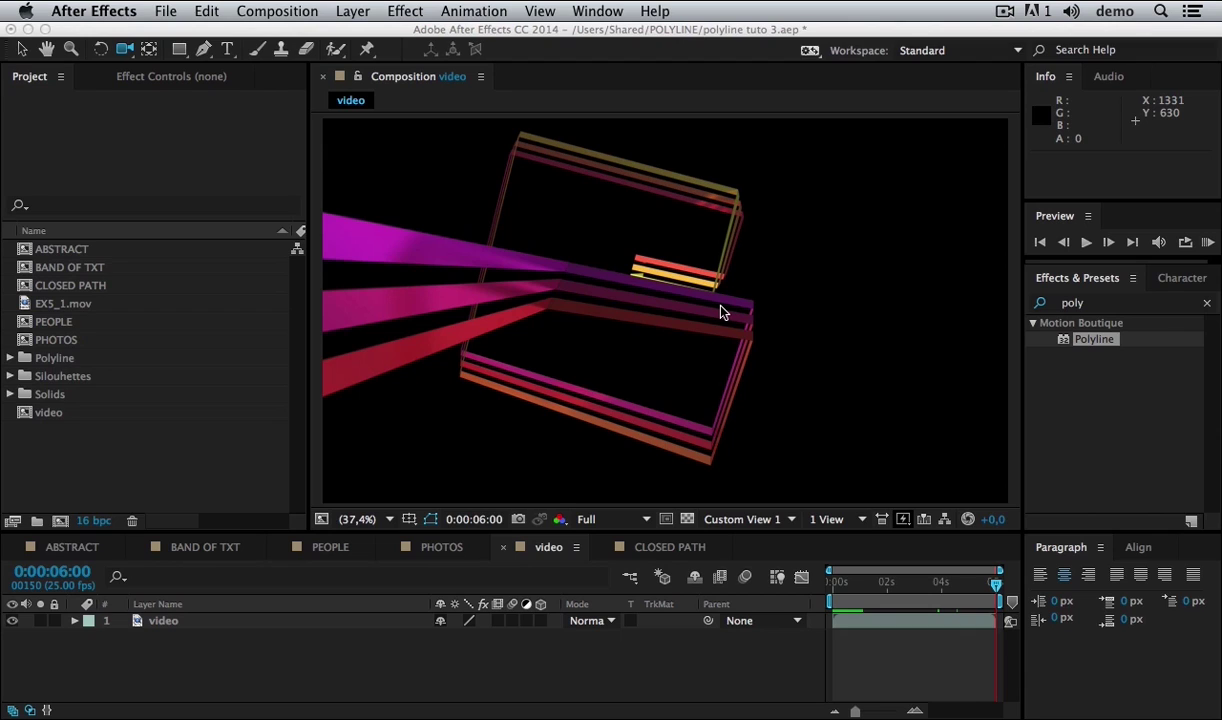
- Create Comp 1 at 1280×720, 25 fps, 0:00:06:18, accepting the default composition settings
left_click(62, 524)
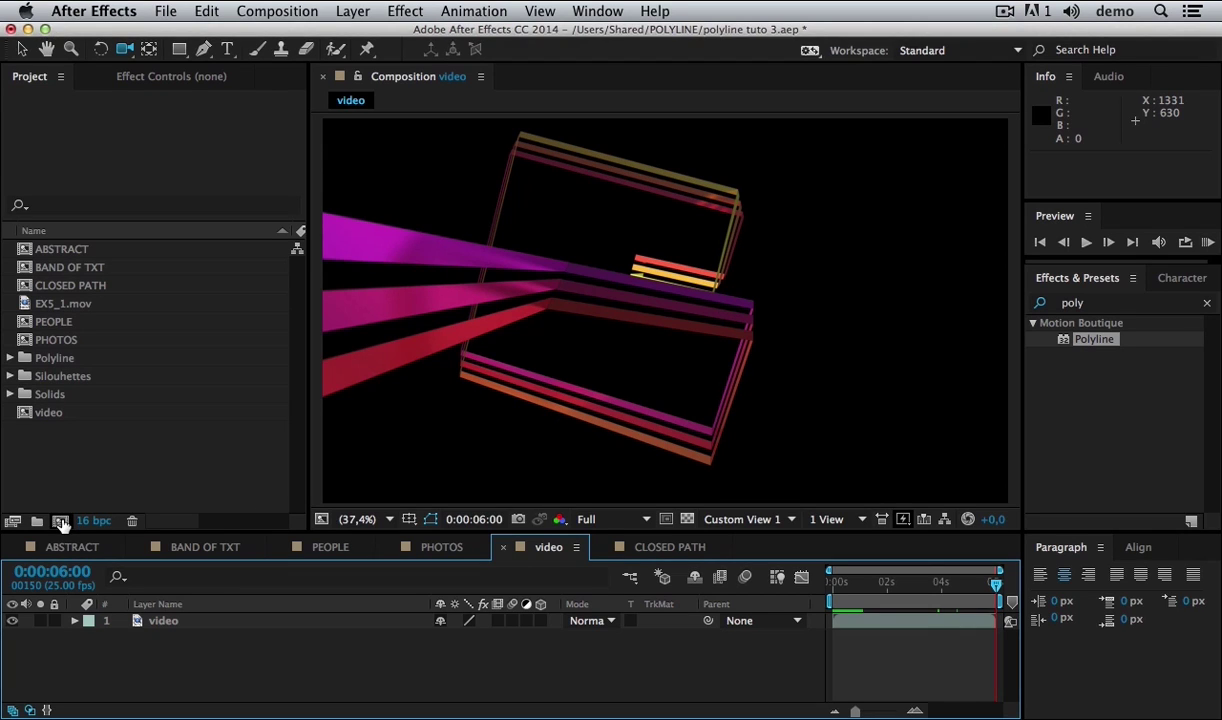
left_click(61, 521)
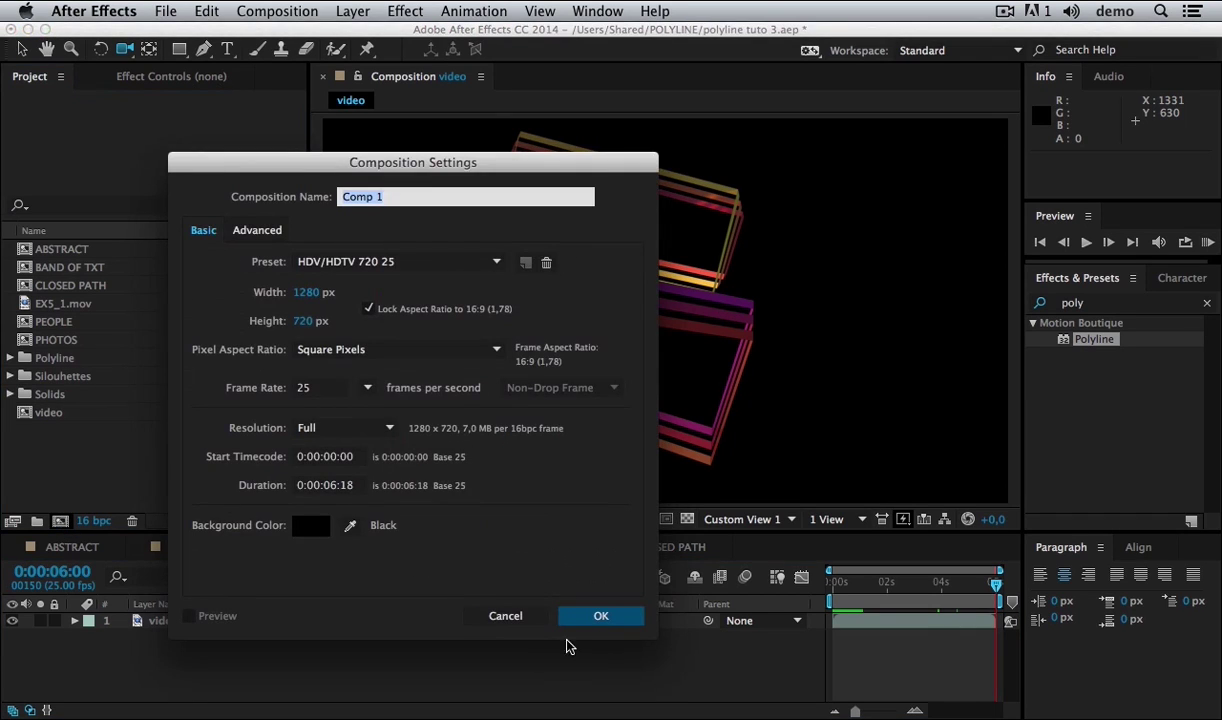
left_click(605, 619)
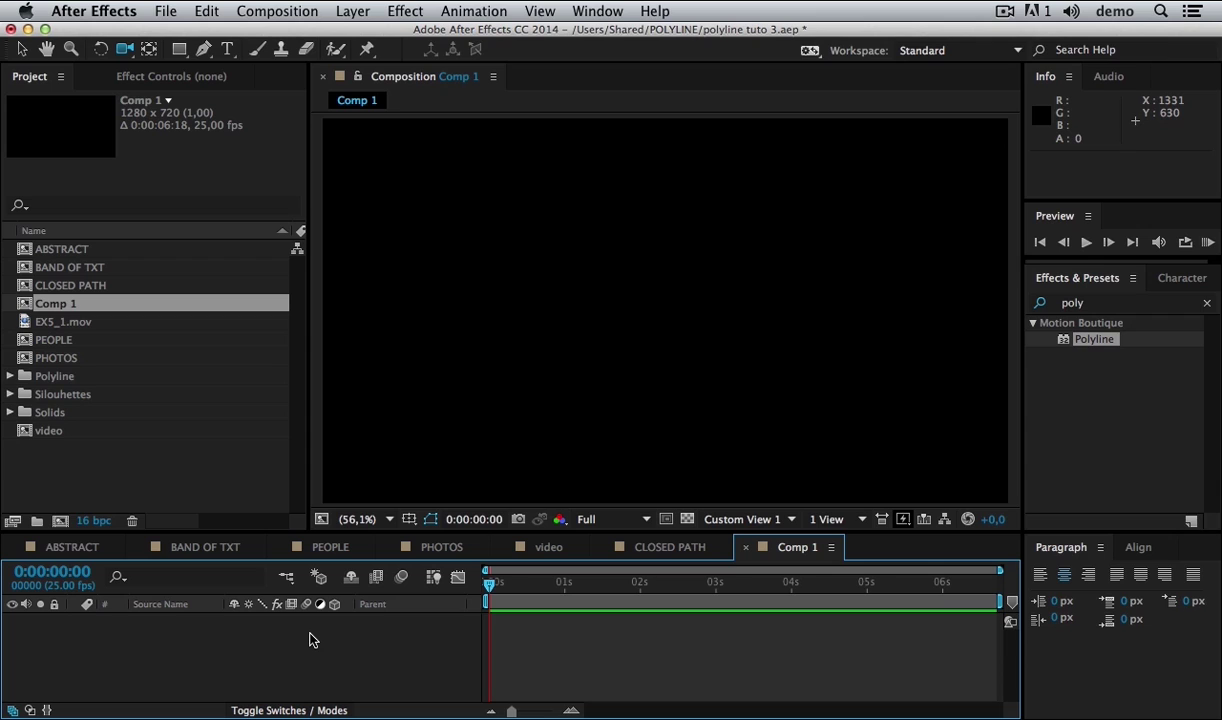
- Add a new null object layer to the timeline and make it a 3D layer
right_click(257, 630)
mouse_move(341, 569)
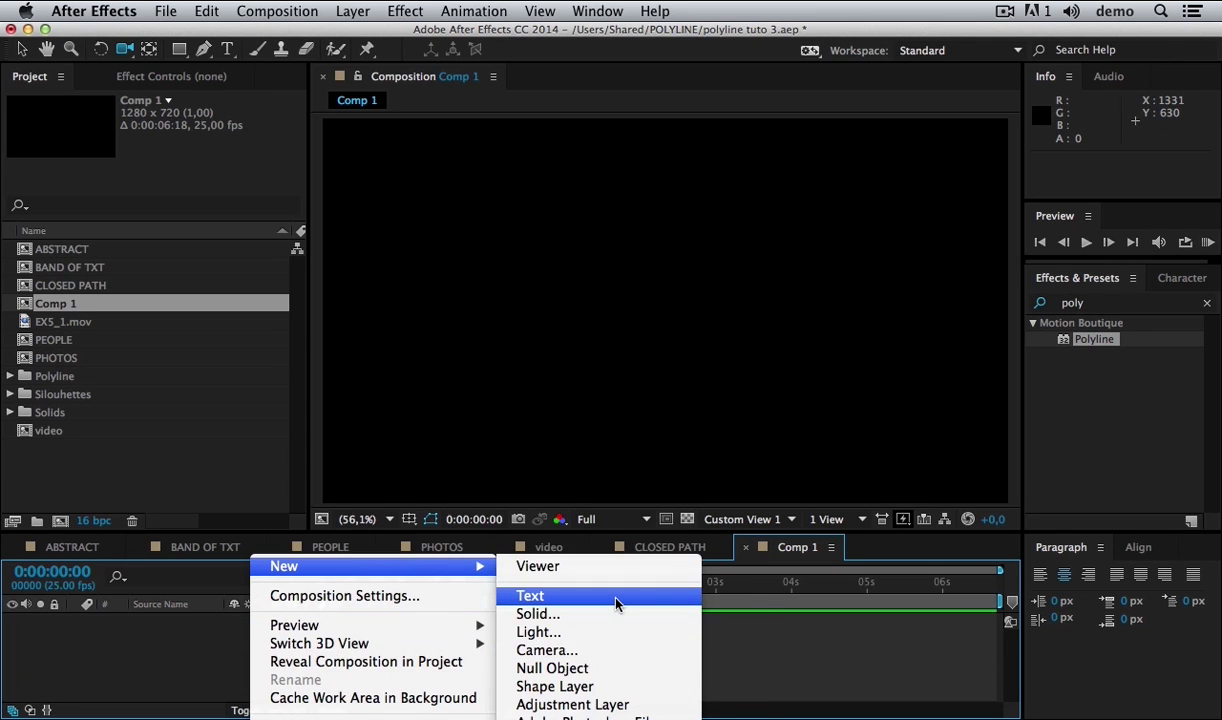
left_click(620, 668)
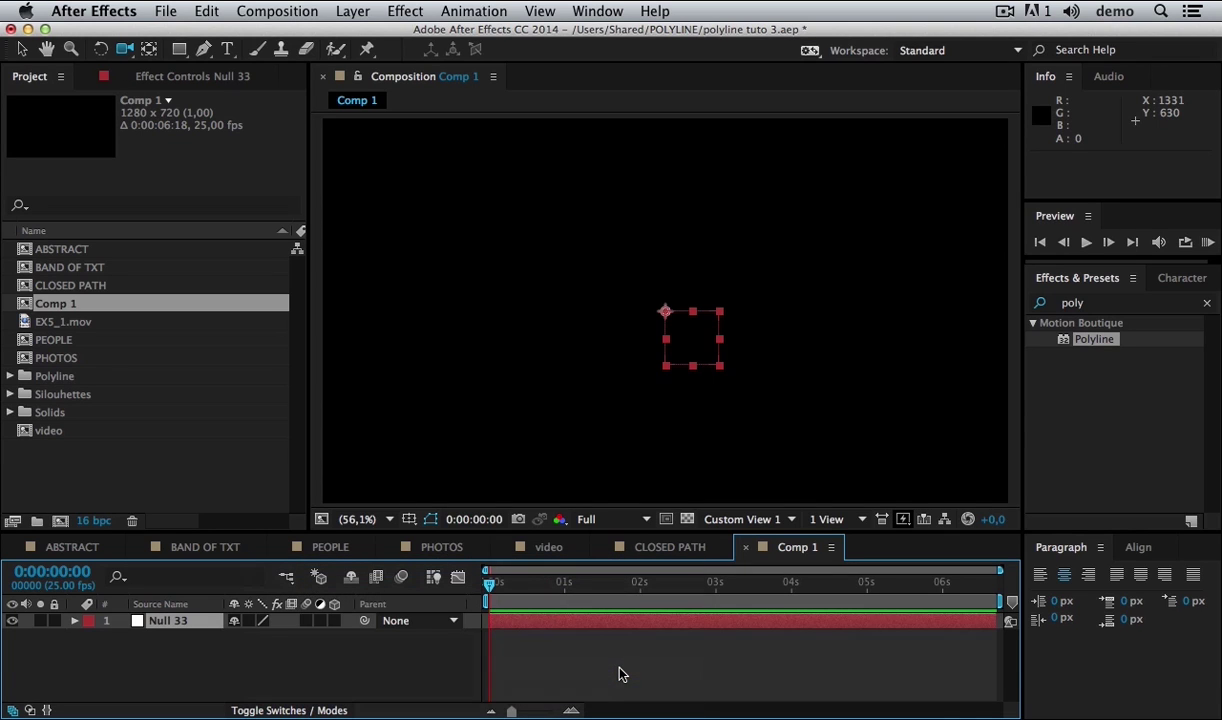
left_click(344, 637)
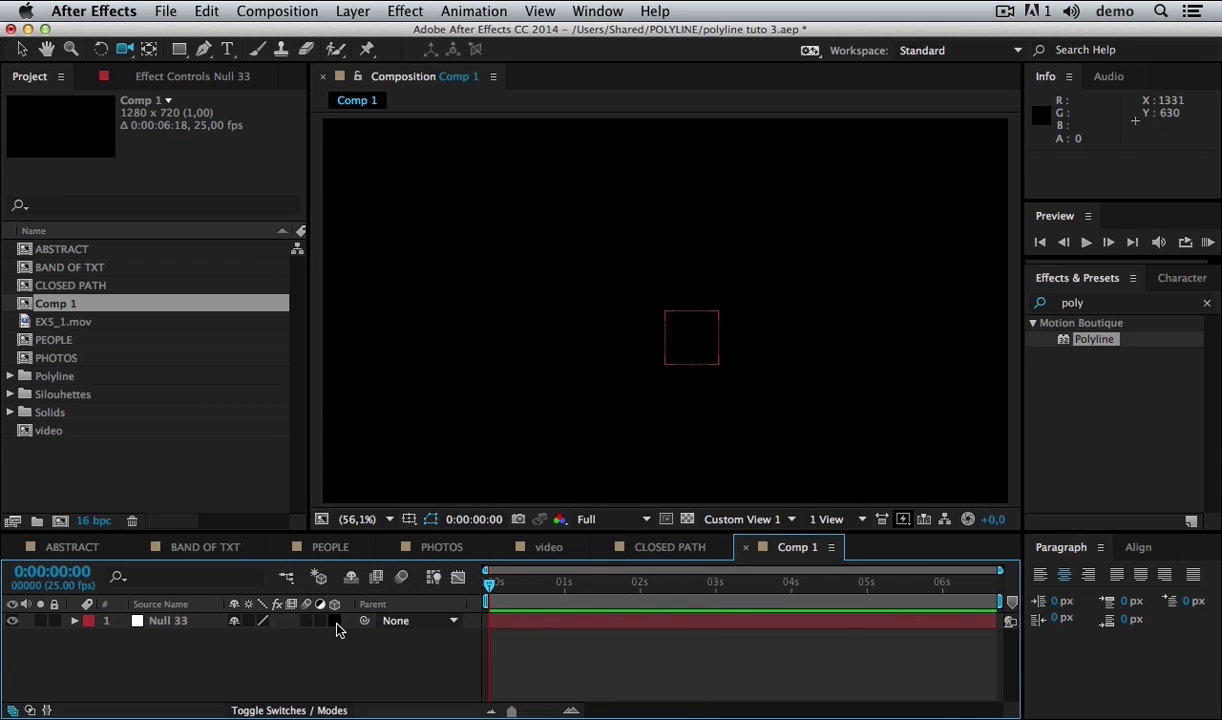
left_click(336, 622)
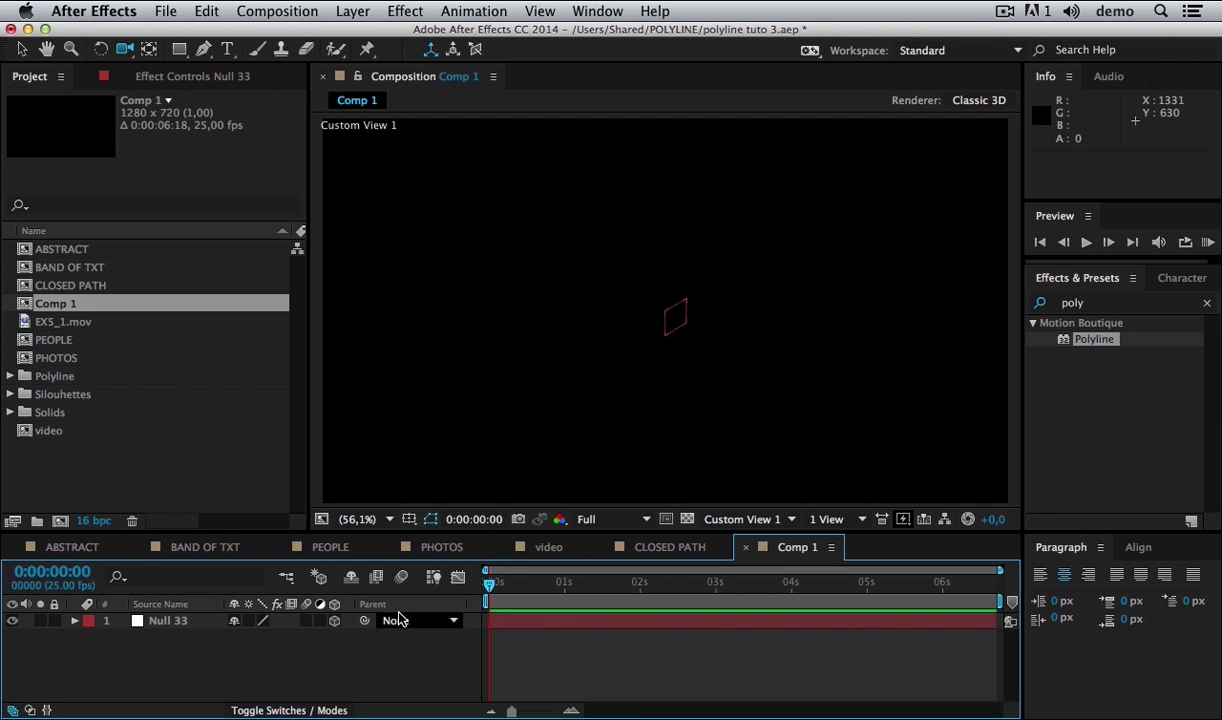
- Move the null to new spots at successive times to set Position keyframes
key("v")
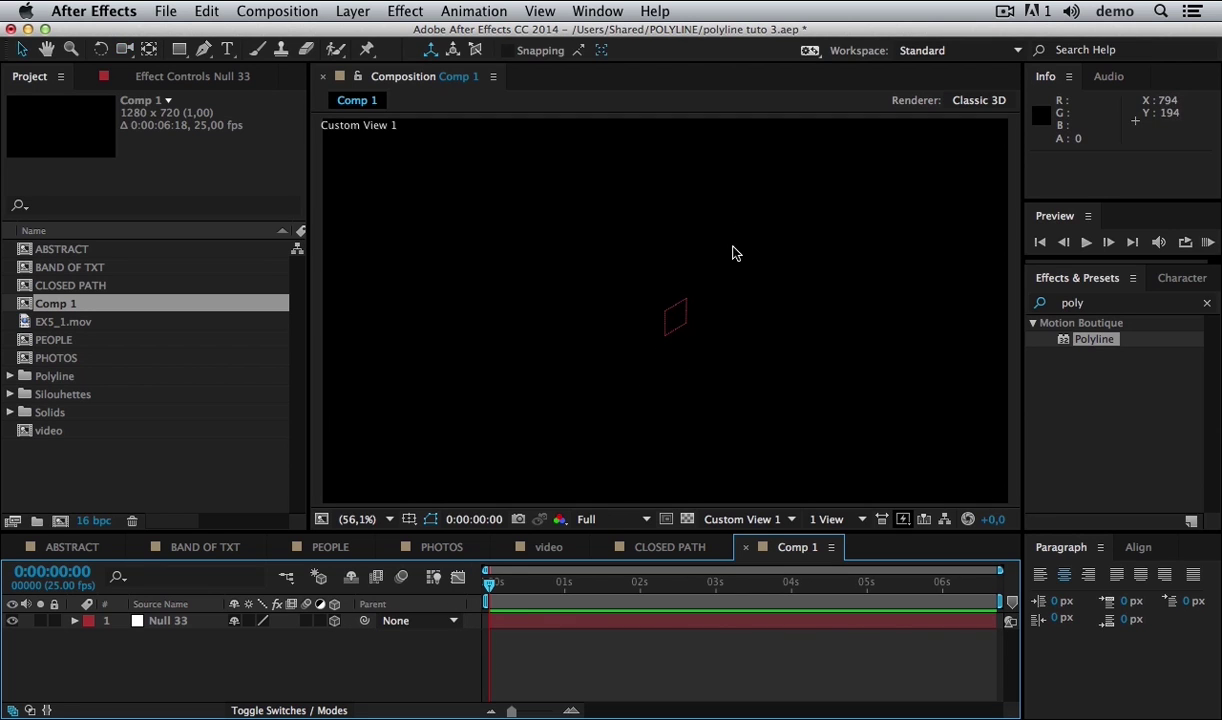
left_click(693, 297)
left_click_drag(693, 296, 258, 537)
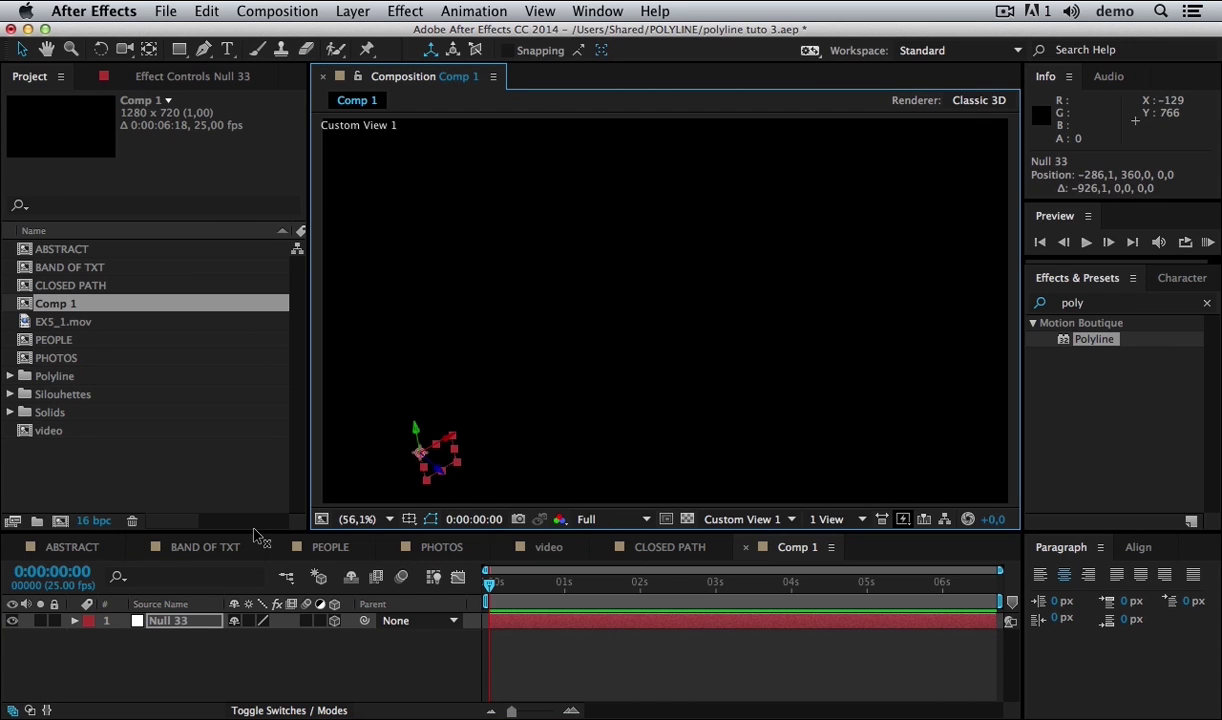
key("p")
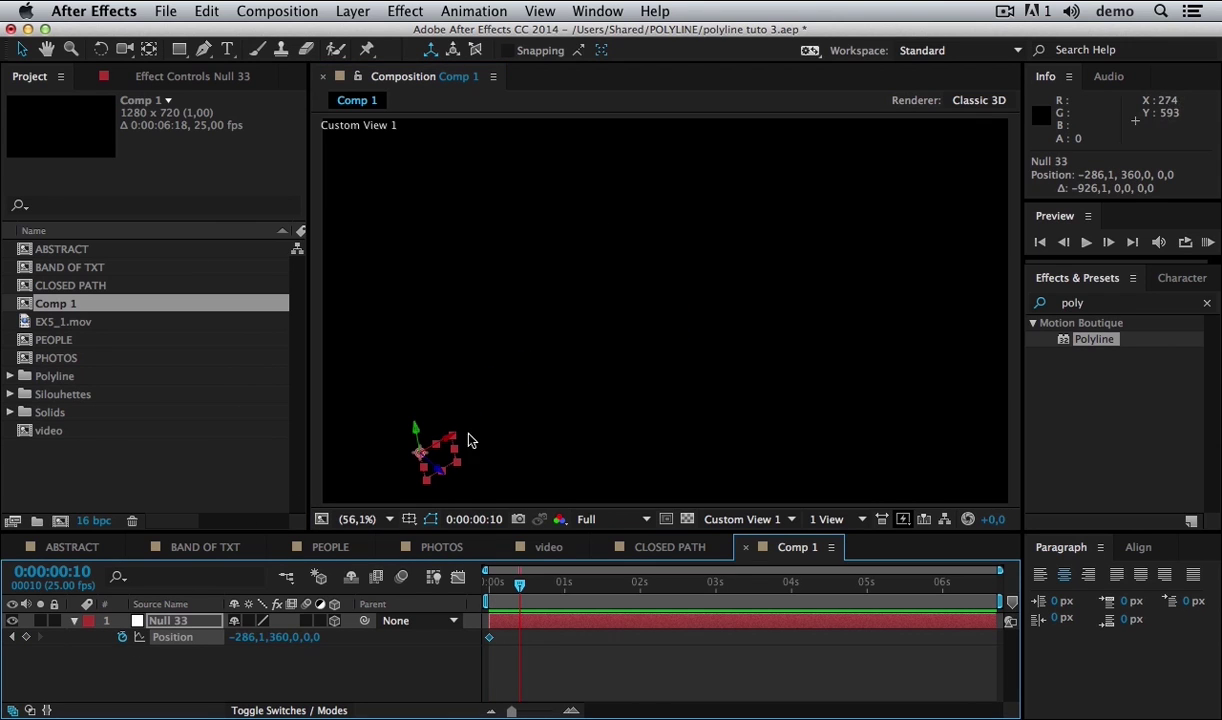
left_click_drag(471, 440, 680, 74)
left_click(549, 582)
left_click_drag(658, 168, 731, 322)
- Lower the null at the 1:05 keyframe and orbit to view the curved path
key("shift+Page_Down")
key("shift+Page_Down")
left_click_drag(736, 382, 745, 470)
left_click_drag(768, 456, 771, 448)
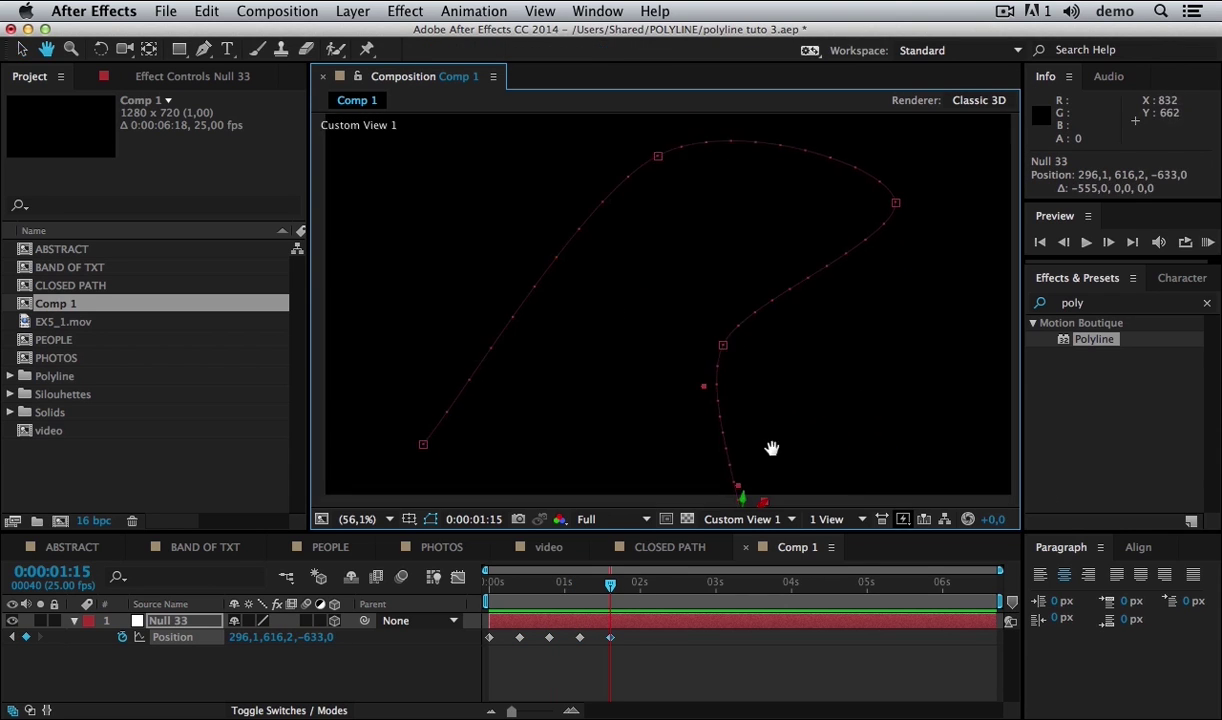
key("ctrl+z")
key("c")
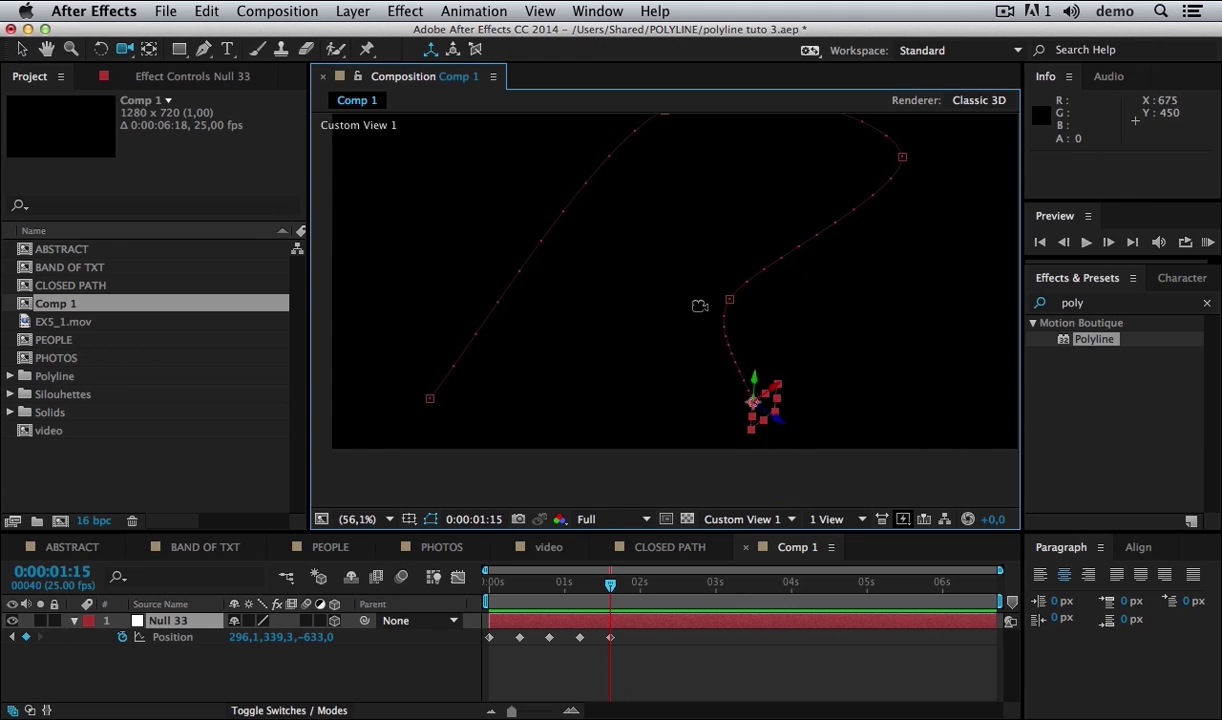
left_click_drag(700, 306, 673, 201)
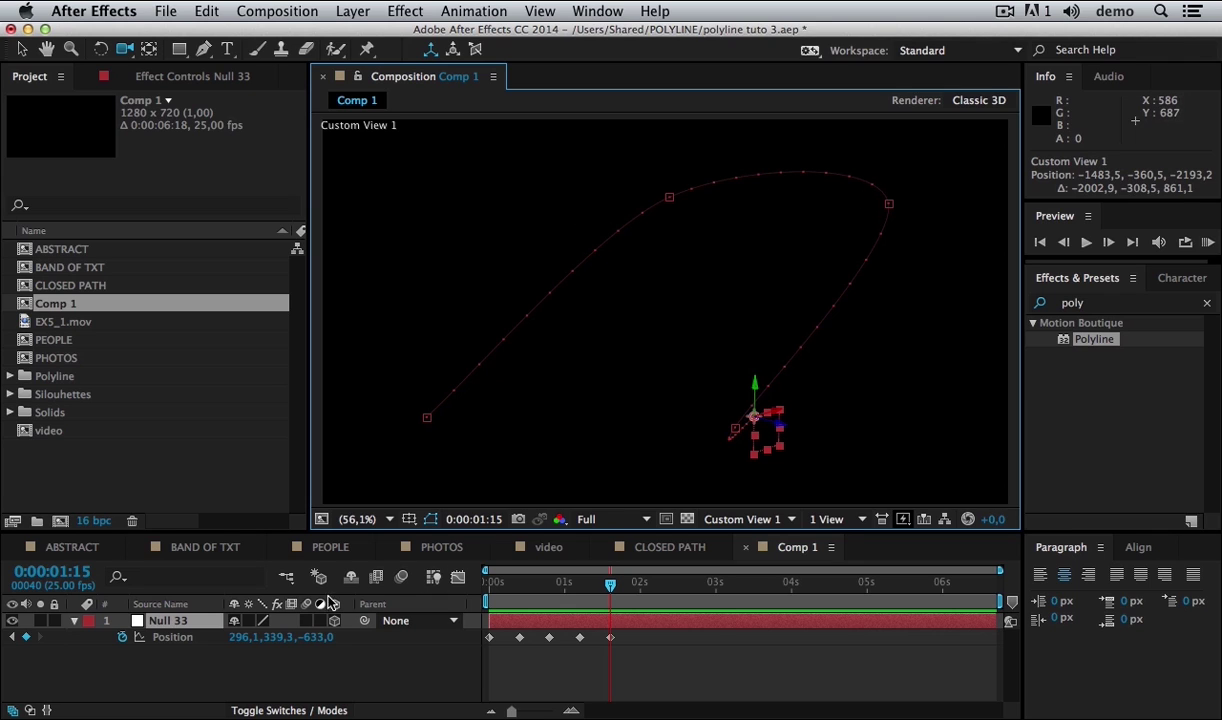
- Apply the Polyline effect to Null 33 and raise its Width from 50 to 100
double_click(1093, 340)
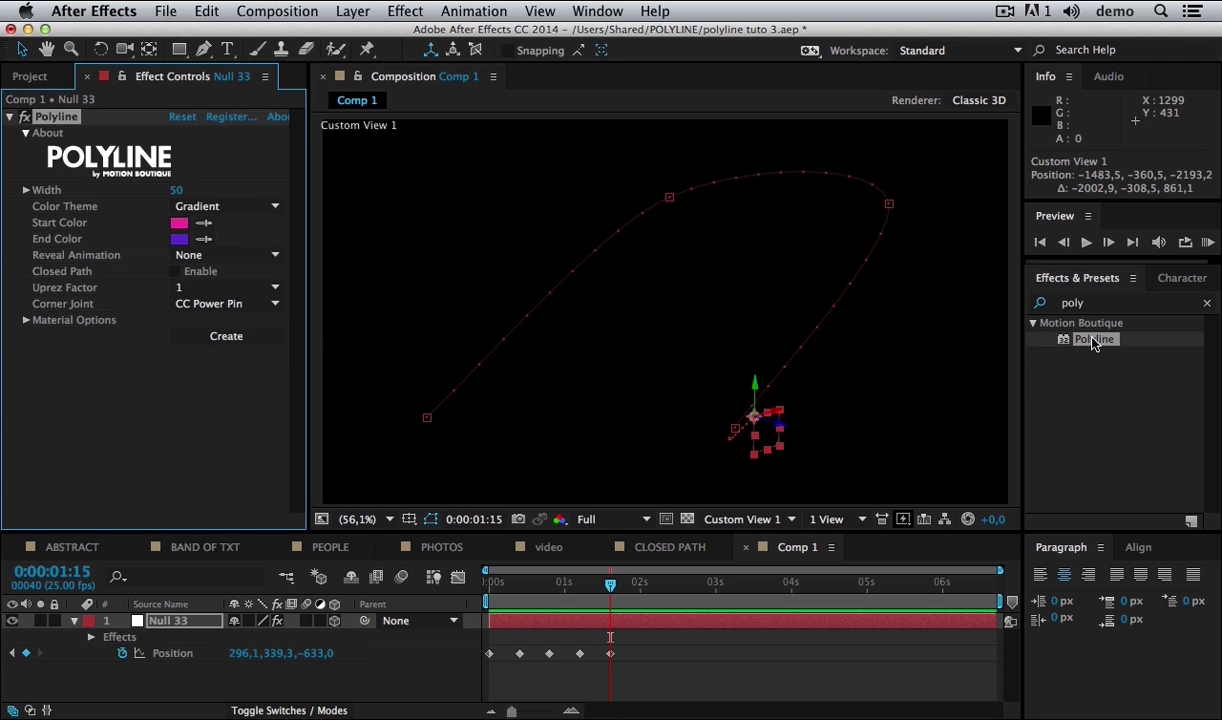
left_click(179, 191)
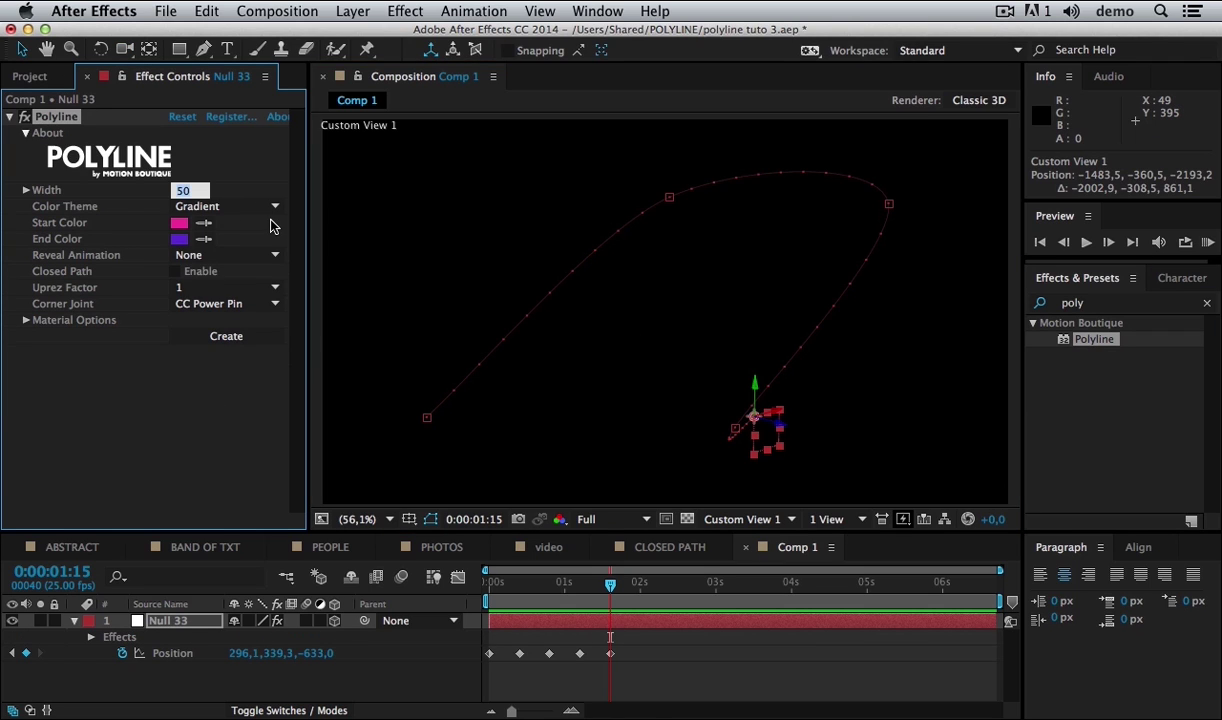
type("100")
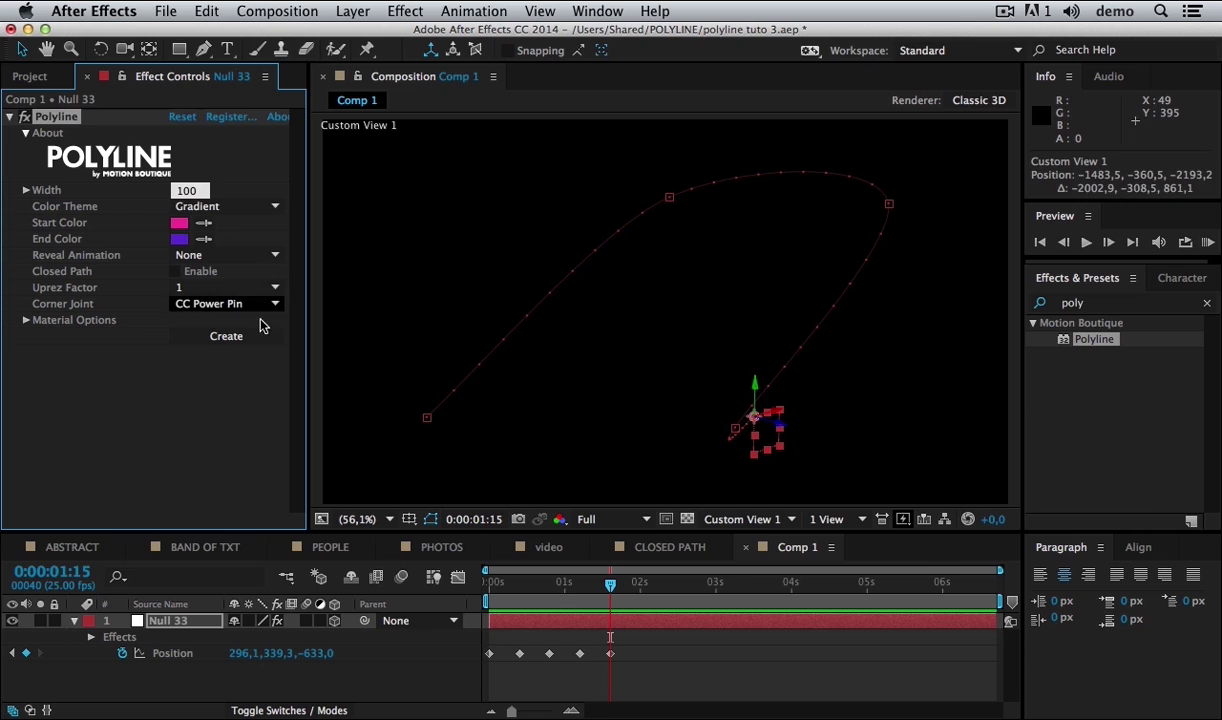
left_click(221, 428)
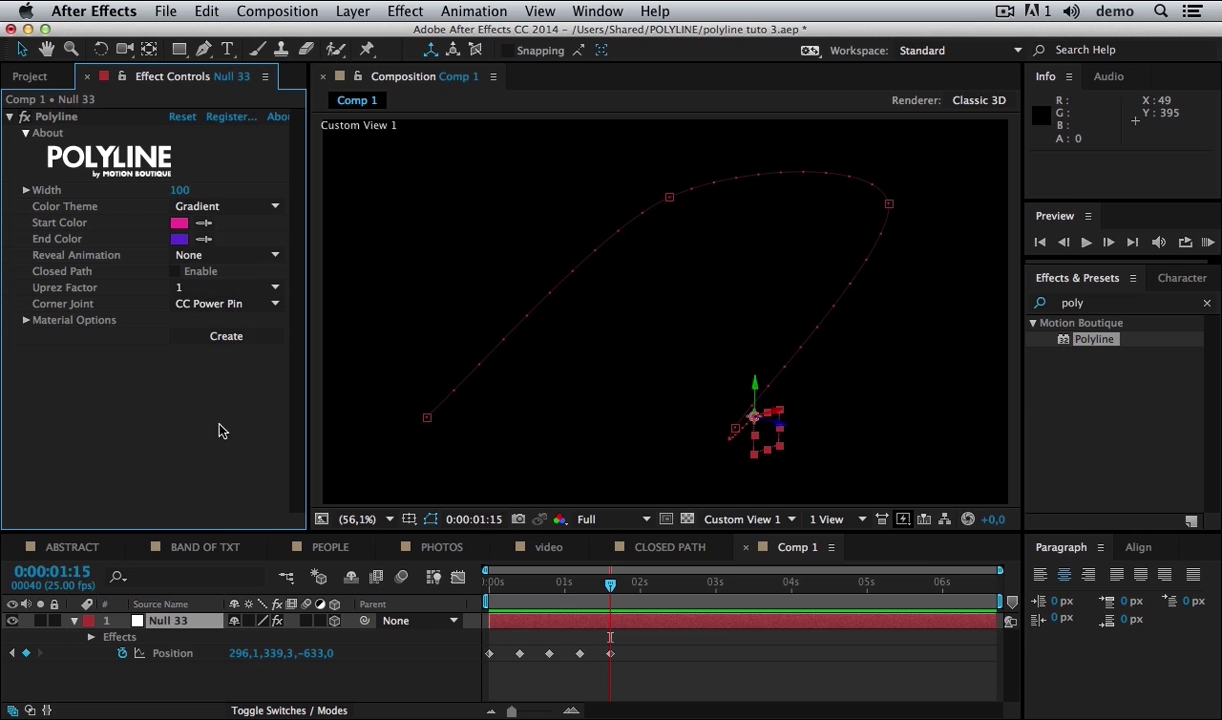
- Create the polyline segments along the path and orbit around the new 3D bars
left_click(241, 343)
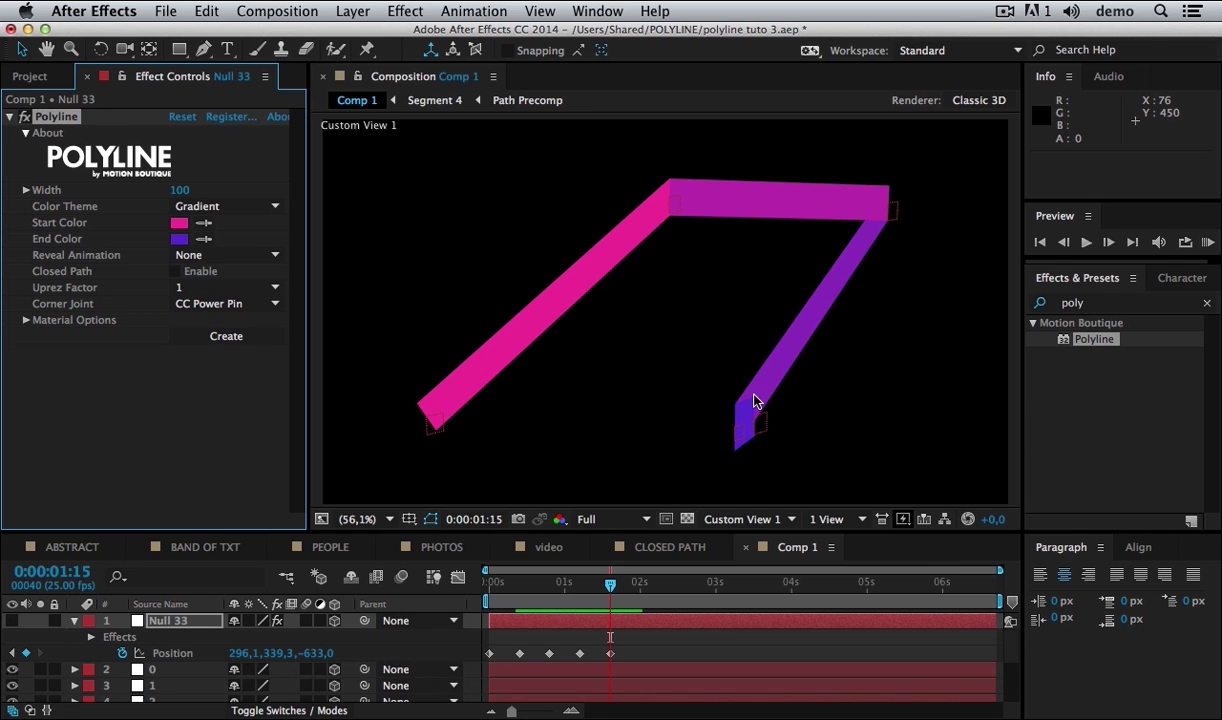
key("c")
left_click_drag(652, 374, 611, 379)
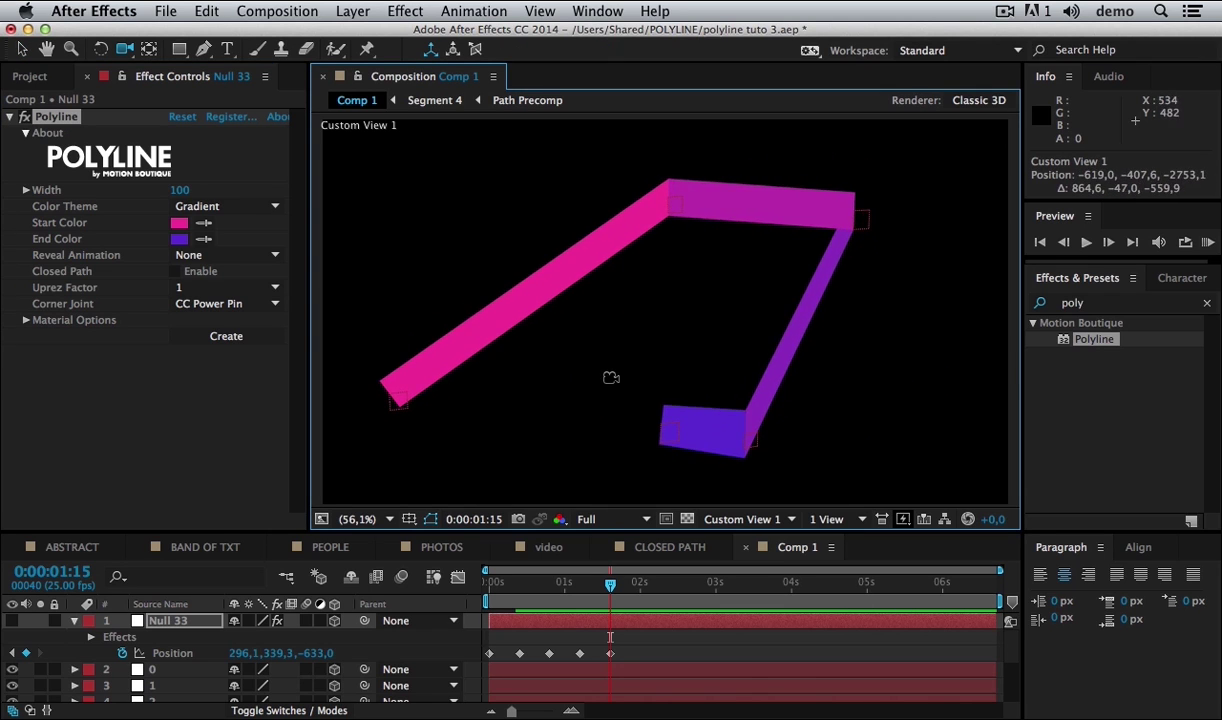
key("v")
left_click(546, 393)
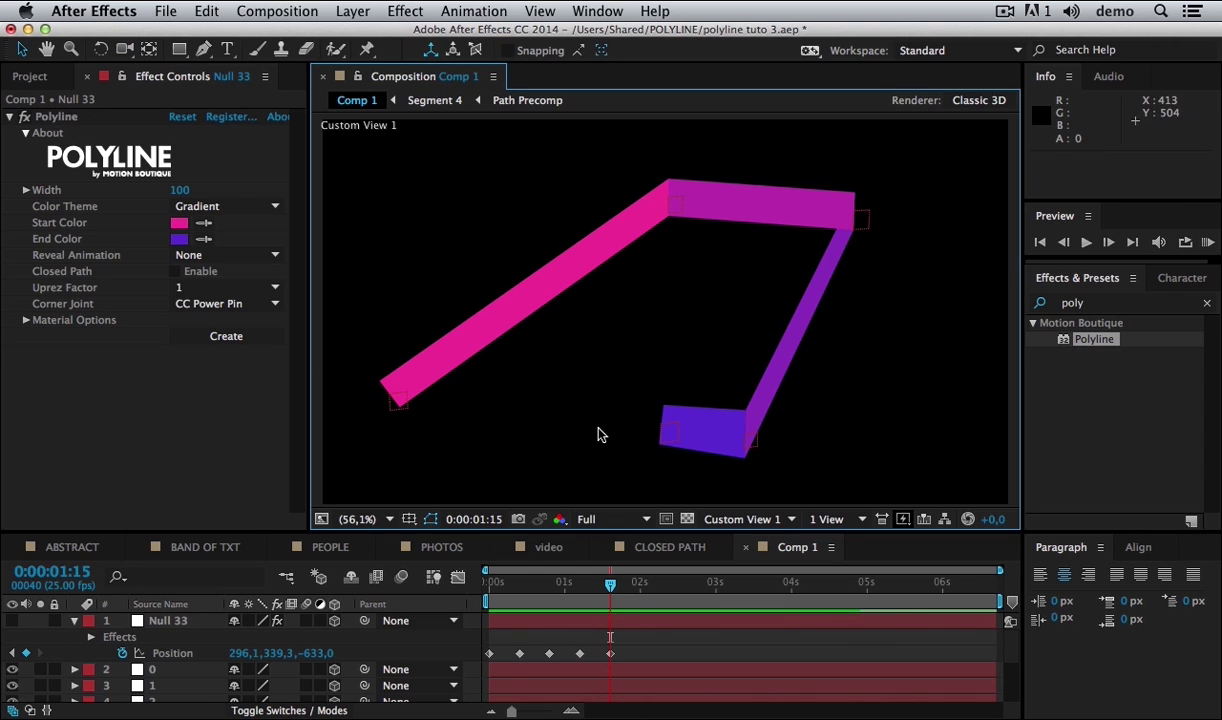
- Raise the point at the pink bar's left end
key("c")
left_click_drag(610, 330, 661, 356)
key("v")
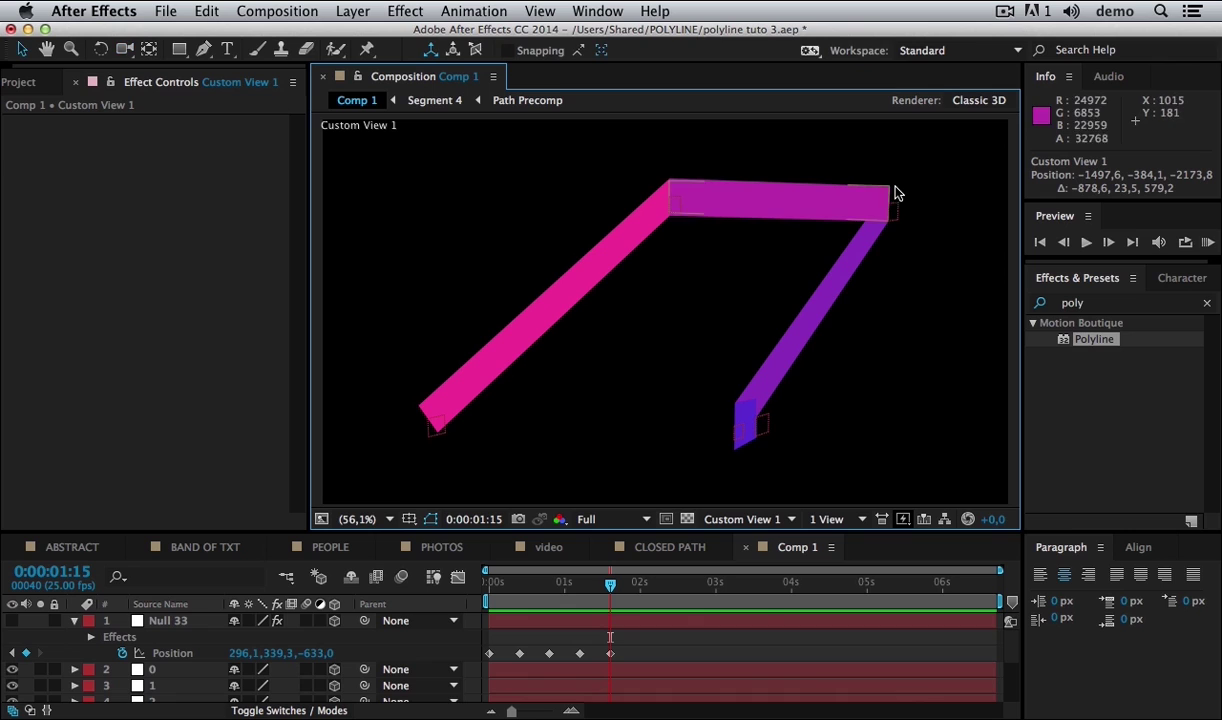
left_click(898, 214)
left_click(503, 402)
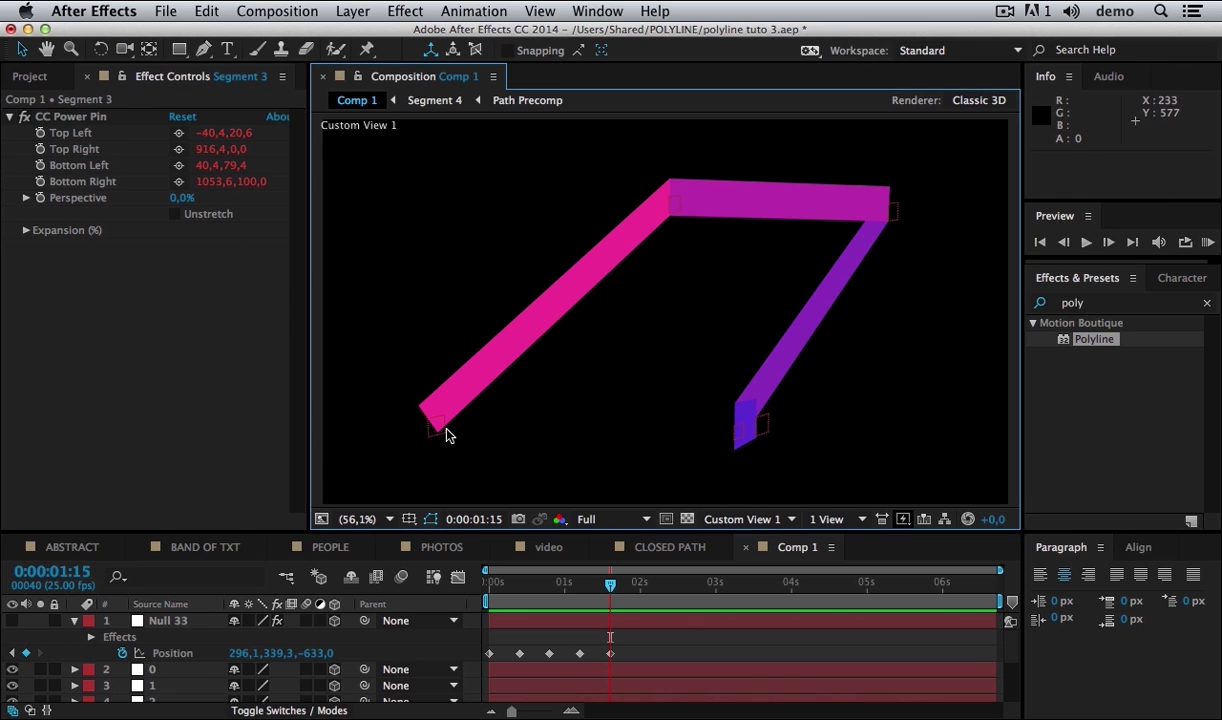
left_click(426, 410)
left_click_drag(426, 390, 437, 233)
- Pull the point at the purple bar's end to the left
key("c")
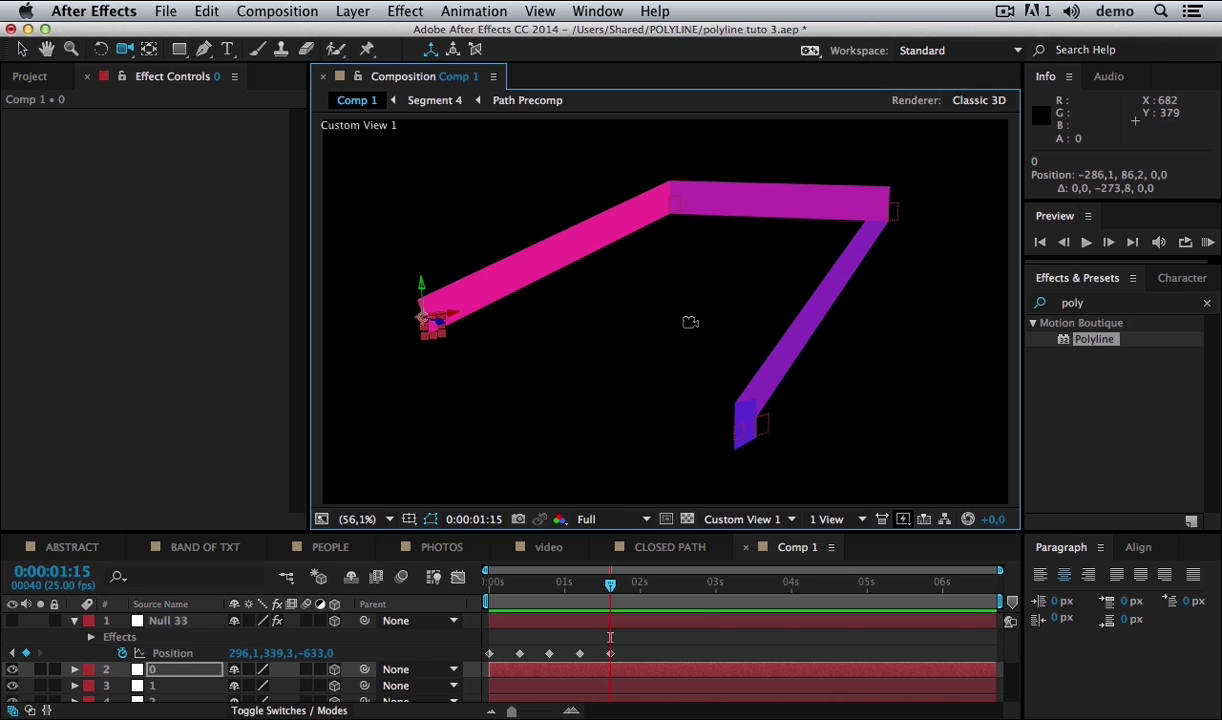
left_click_drag(690, 322, 669, 339)
key("v")
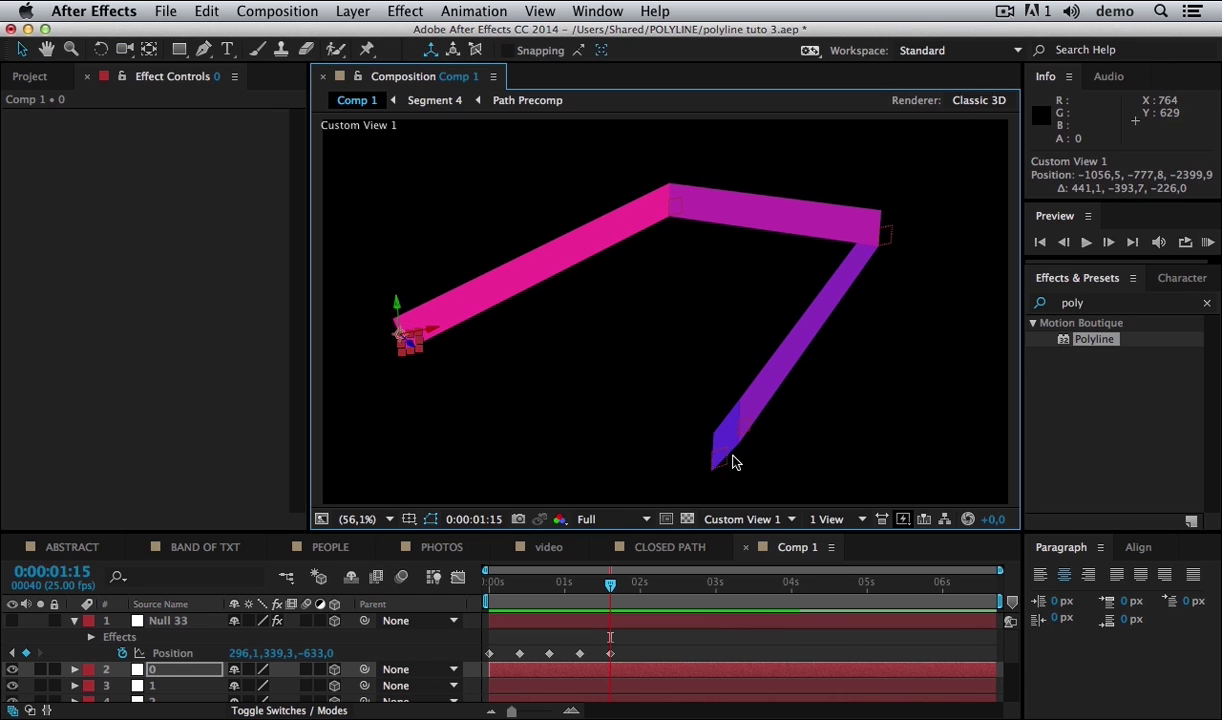
left_click(728, 466)
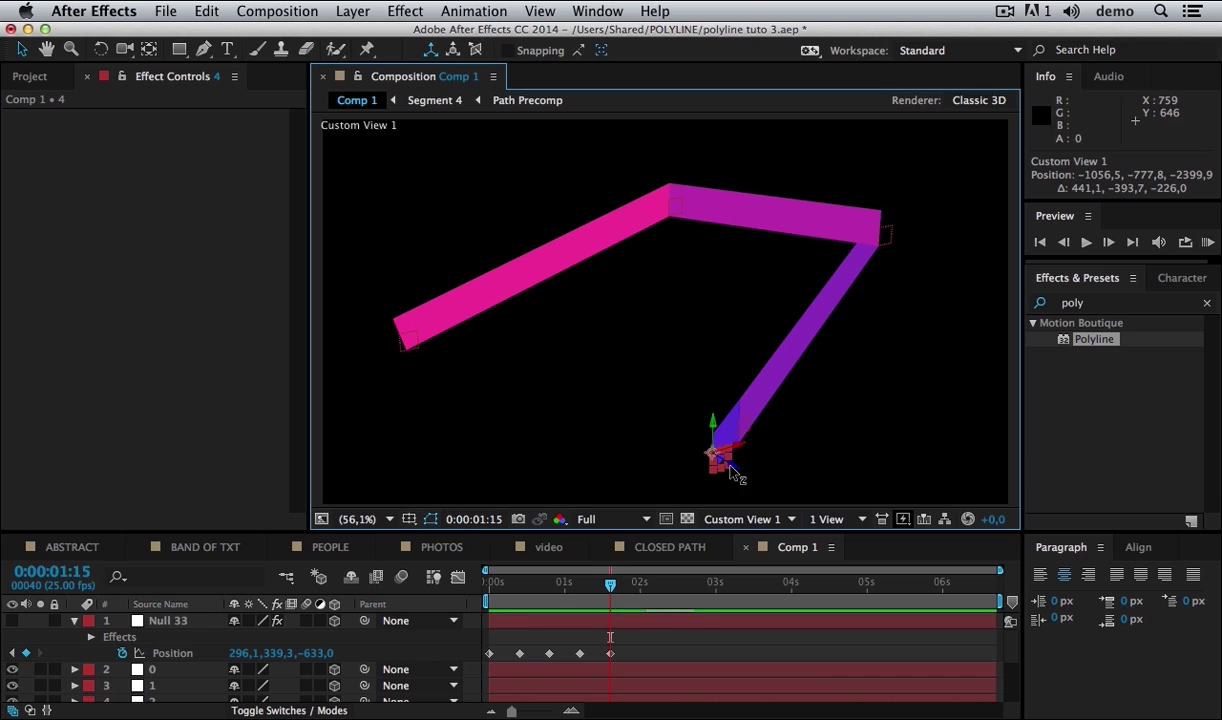
left_click_drag(730, 472, 605, 423)
- Move the purple bar's end point down and push its right-end corner back in depth
key("c")
left_click_drag(633, 333, 613, 315)
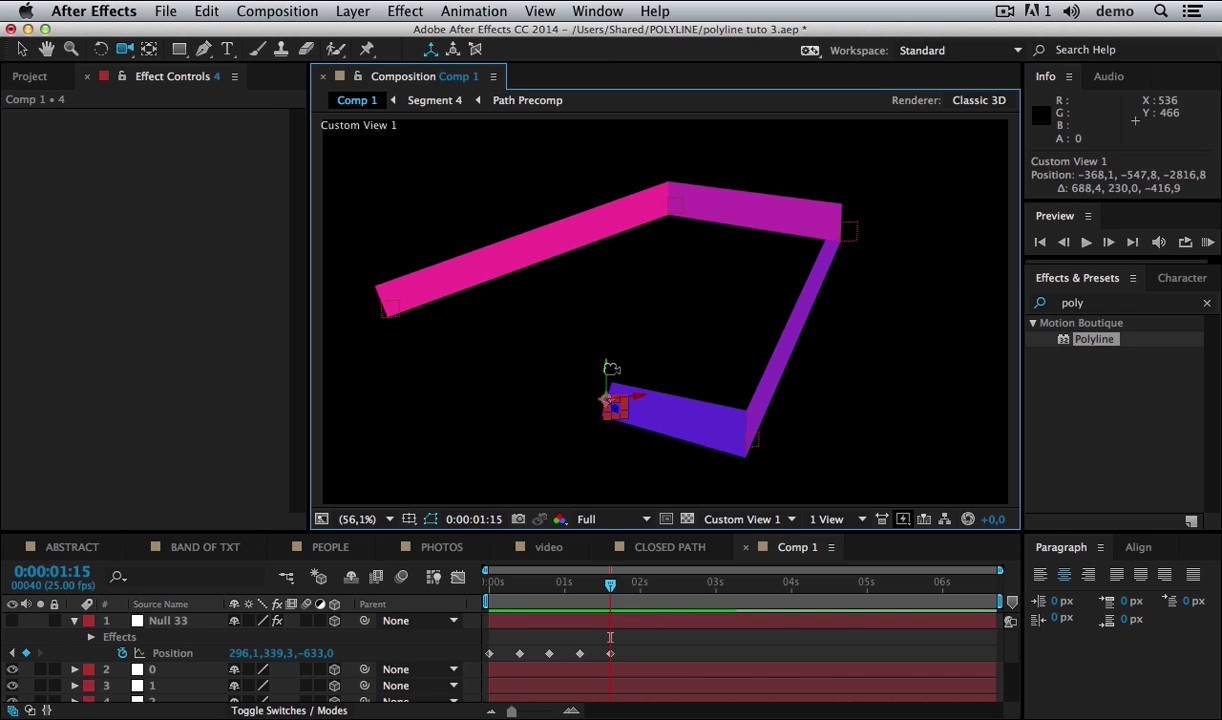
key("v")
left_click_drag(609, 392, 612, 442)
left_click(768, 457)
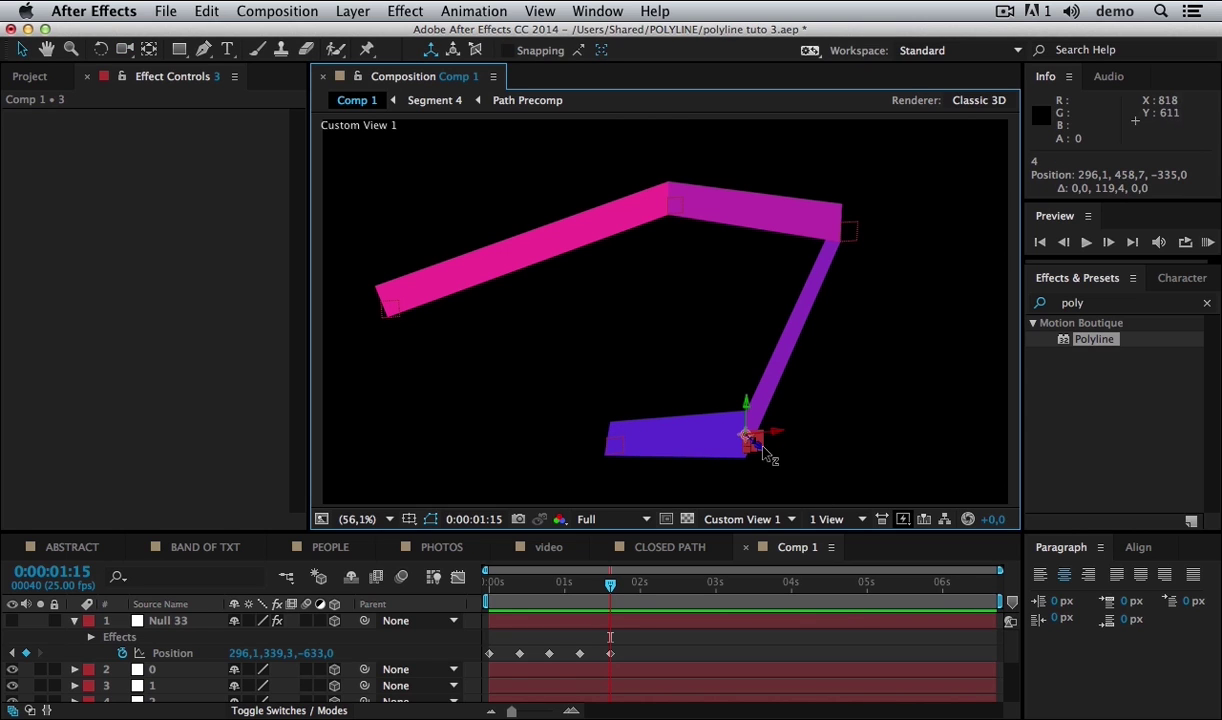
left_click_drag(768, 457, 578, 396)
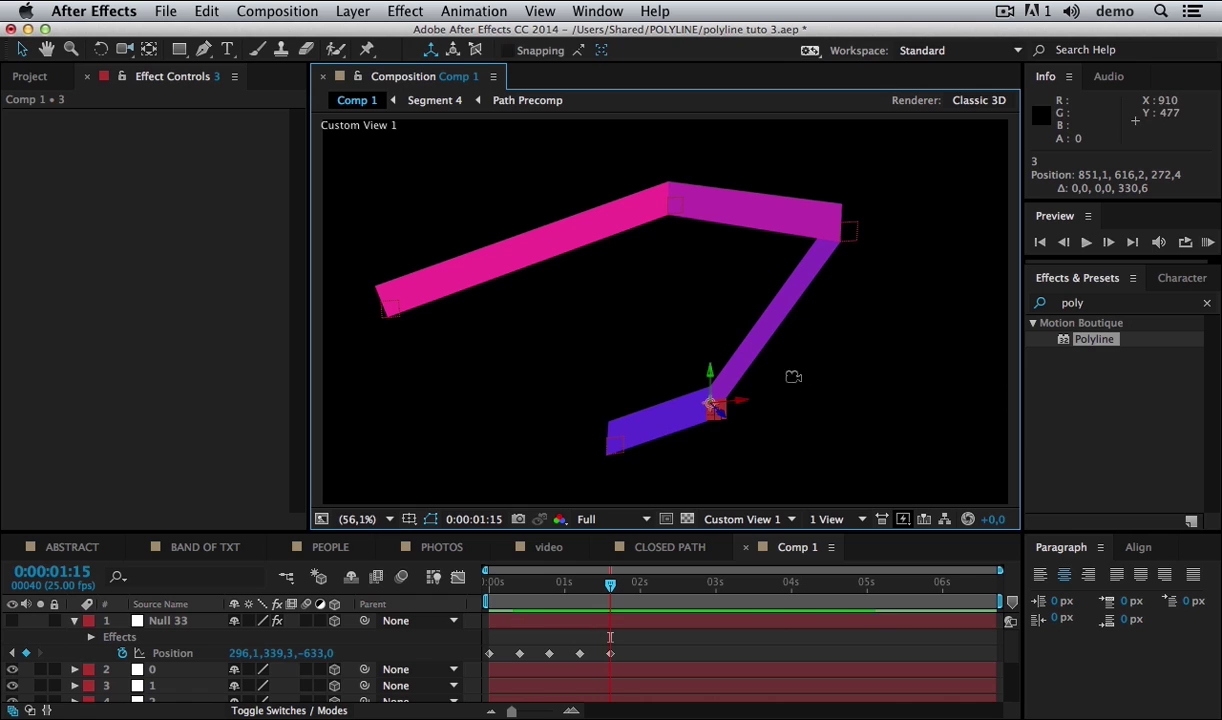
- Lower the corner point between the two purple bars
key("c")
mouse_move(786, 385)
left_mouse_down()
mouse_move(889, 360)
mouse_move(846, 417)
mouse_move(778, 410)
mouse_move(795, 405)
left_mouse_up()
key("v")
left_click(882, 257)
left_click_drag(878, 260, 699, 405)
left_click(833, 425)
key("c")
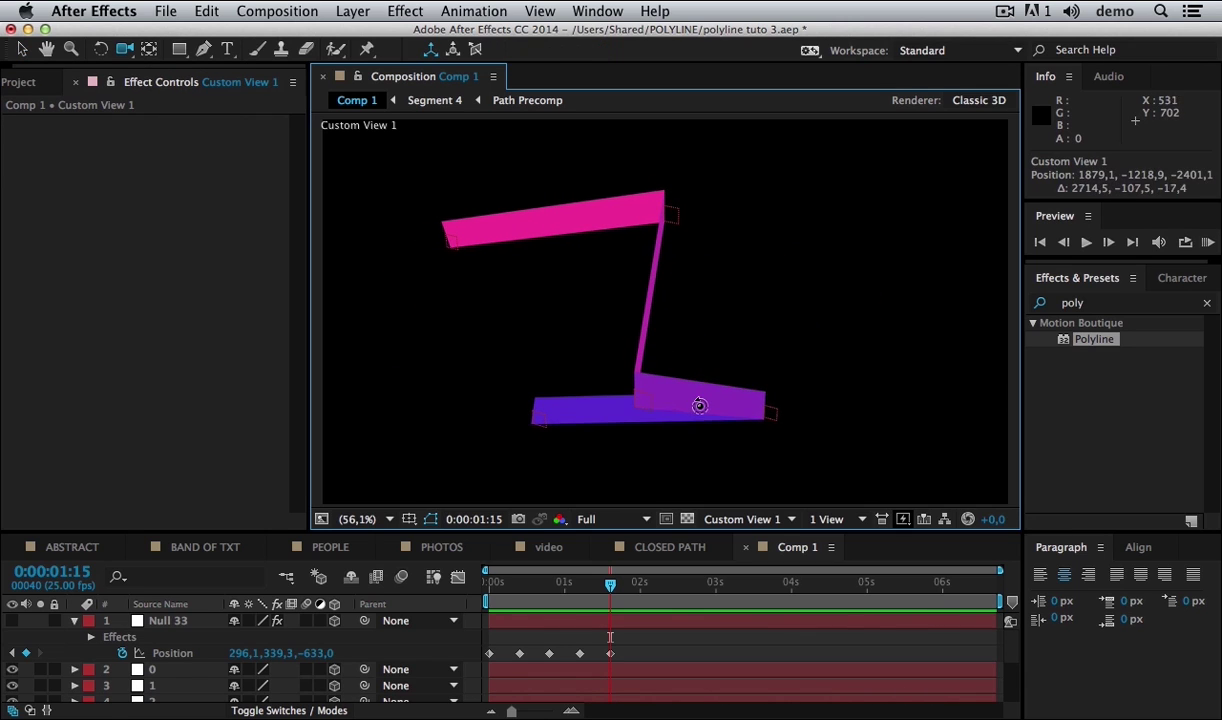
key("v")
left_click_drag(794, 404, 870, 440)
left_click(734, 338)
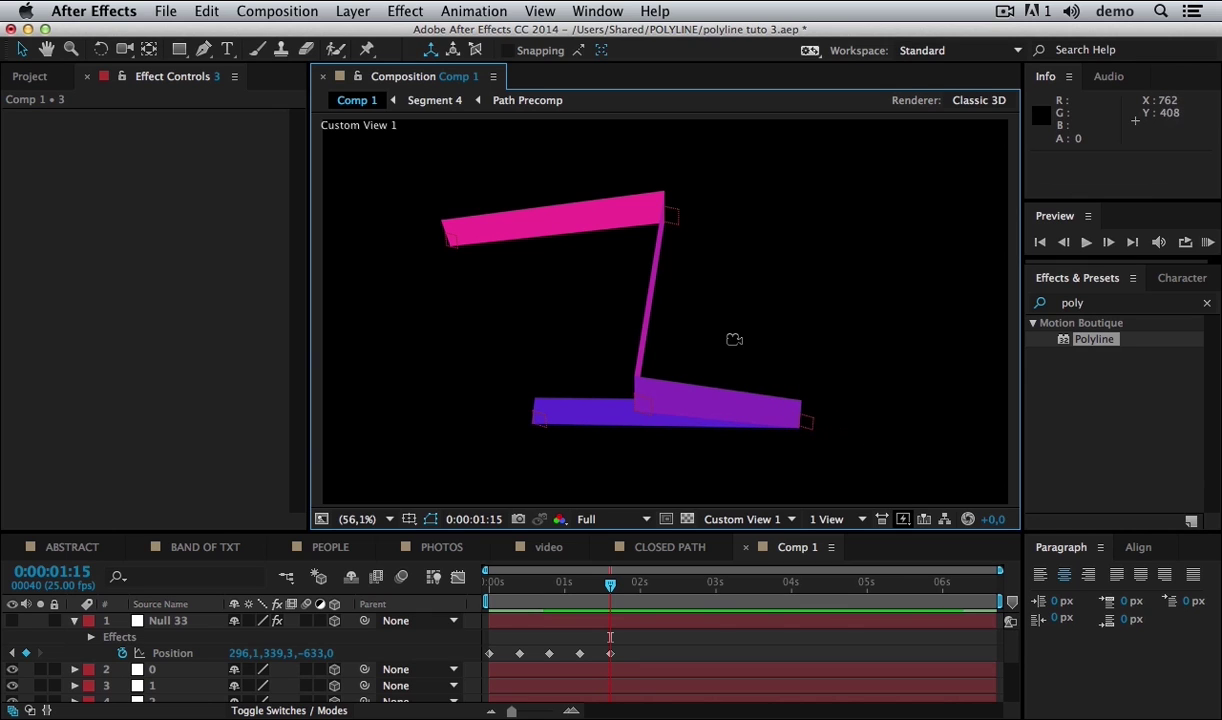
left_click(571, 228)
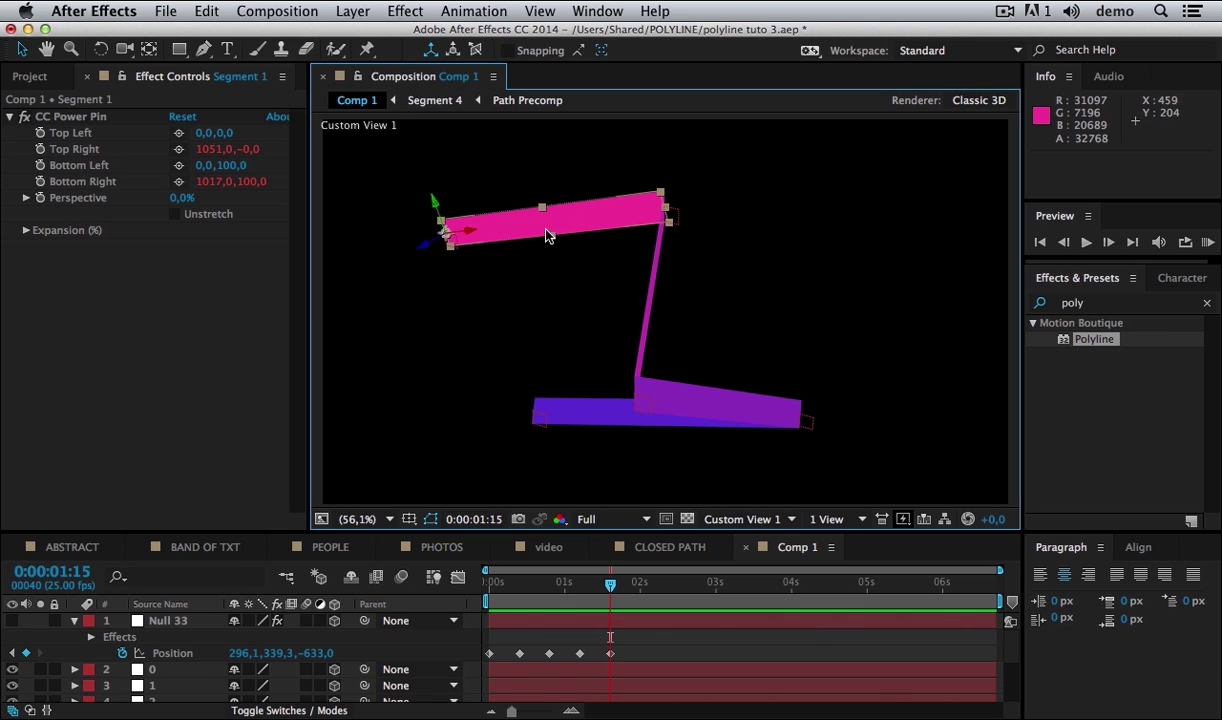
key("w")
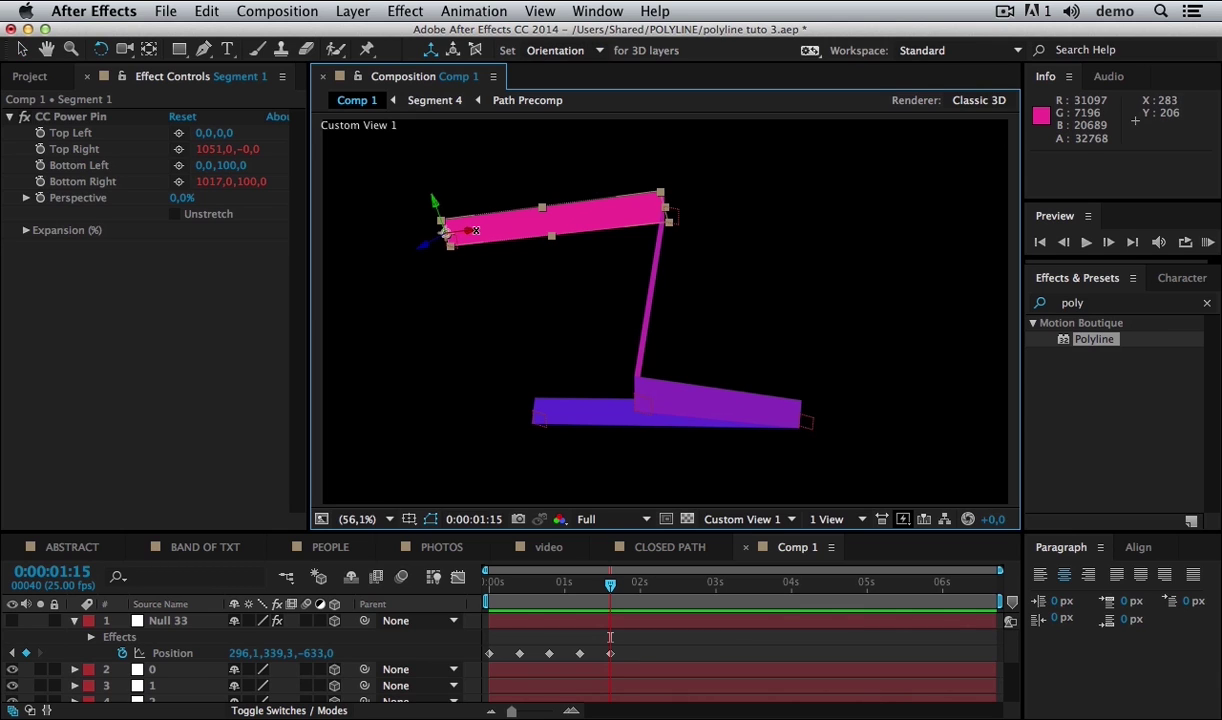
left_click_drag(471, 231, 470, 305)
key("super+z")
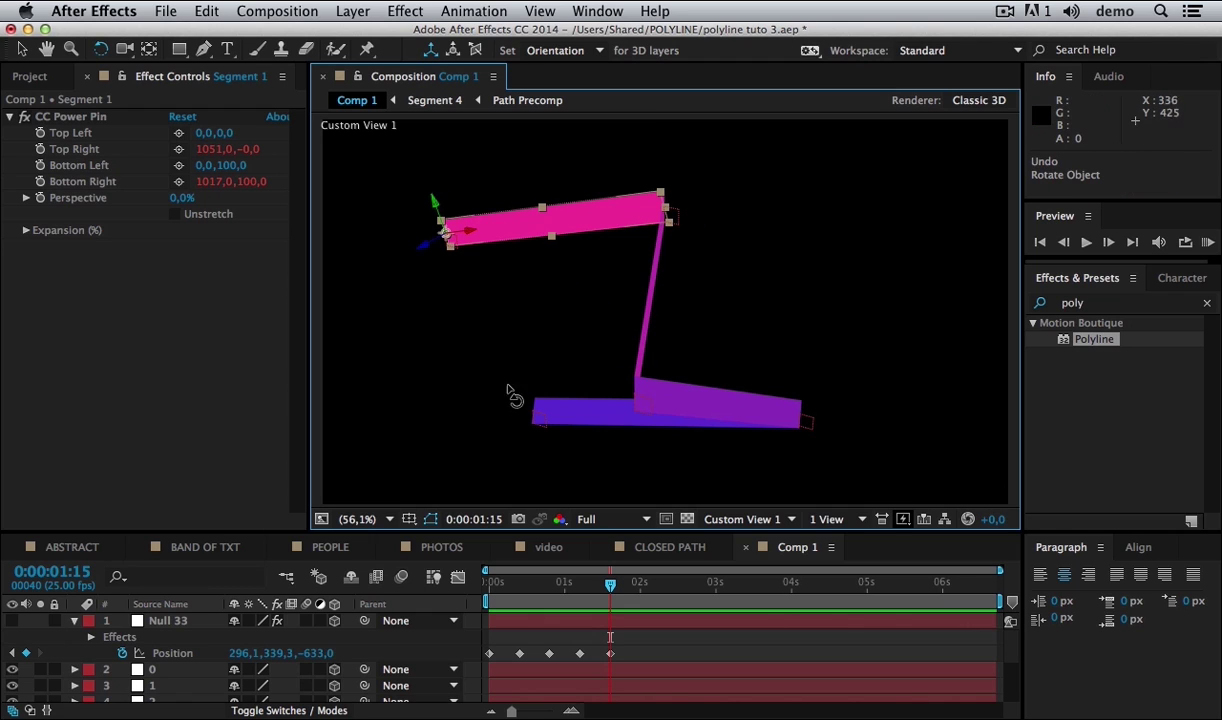
key("v")
- Show rotation for Segments 1–4 and tilt Segment 1 to about 46° on X
left_click(75, 621)
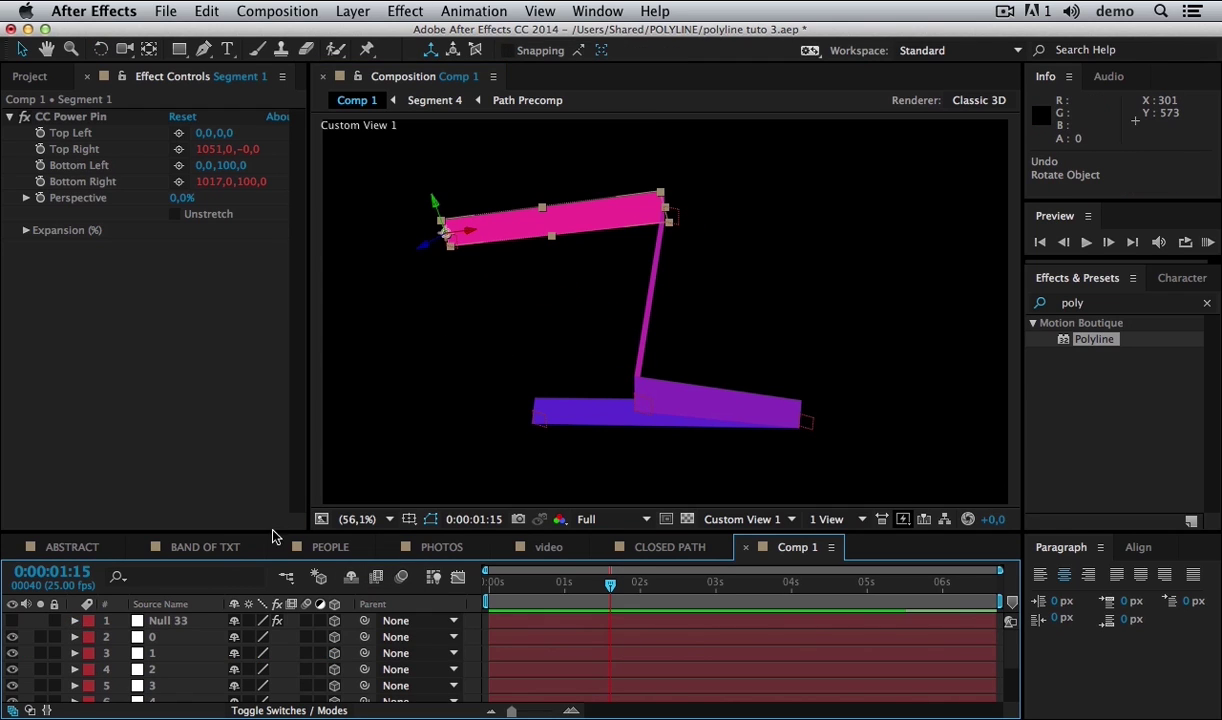
left_click_drag(285, 527, 285, 439)
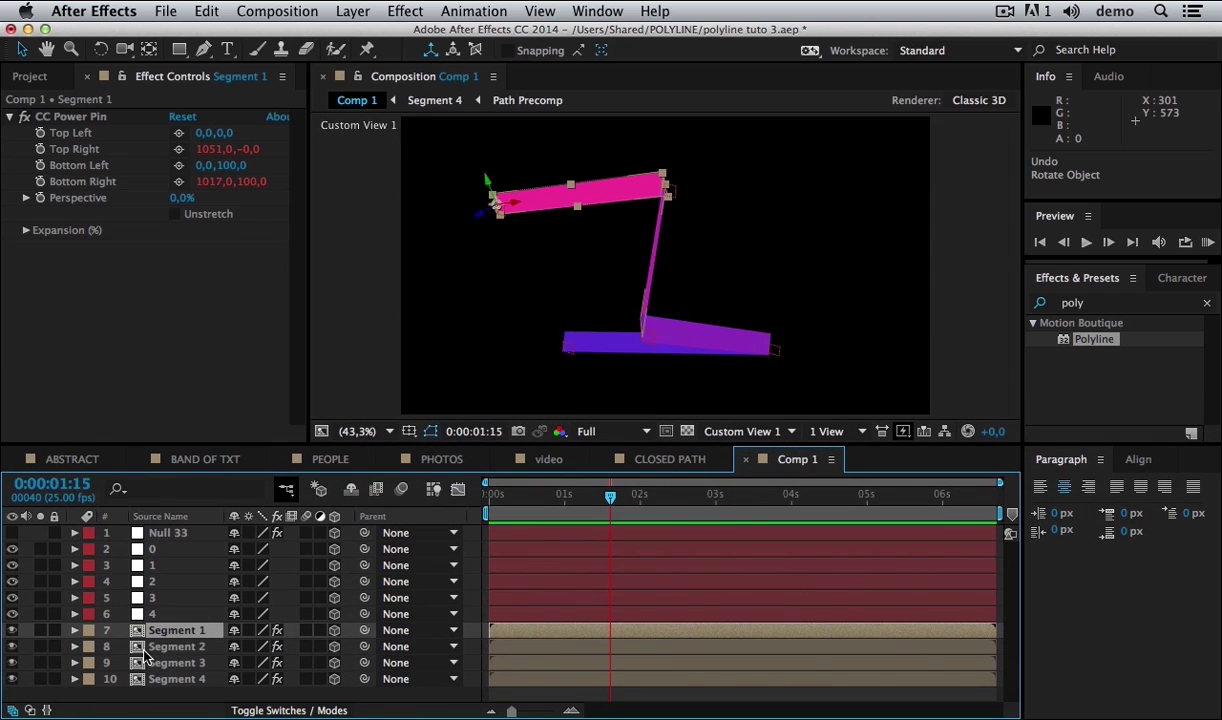
left_click(177, 680, "shift")
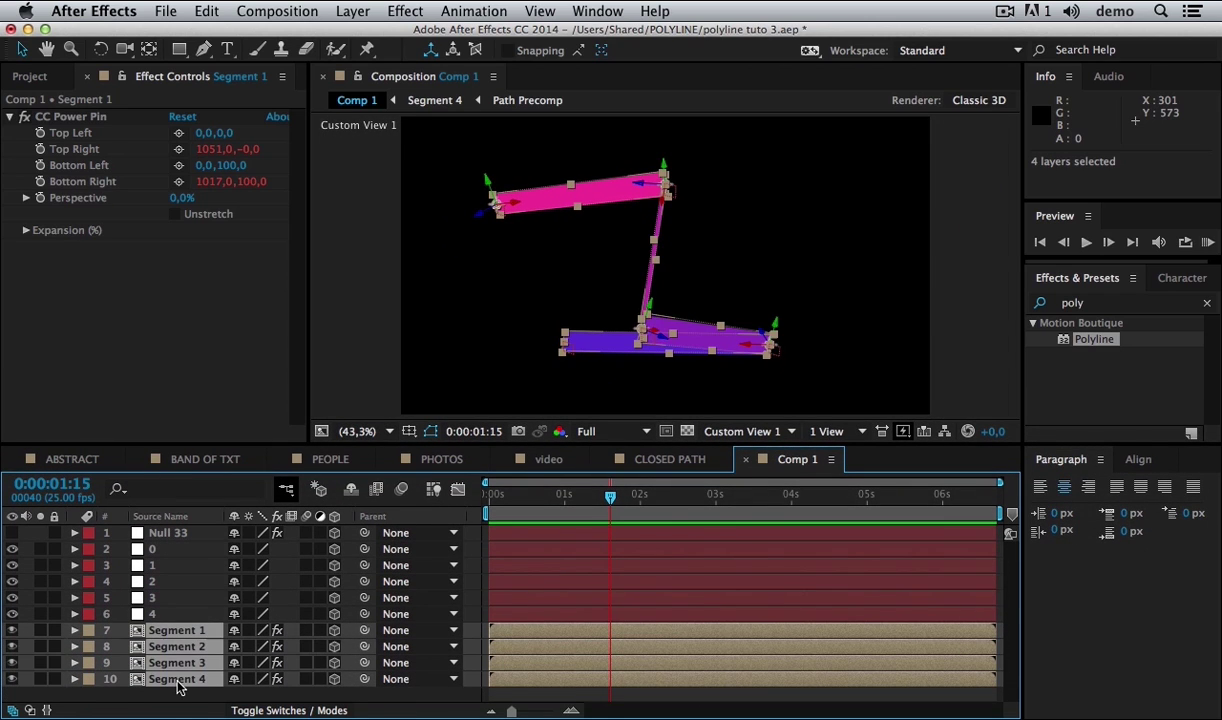
key("r")
left_click(391, 679)
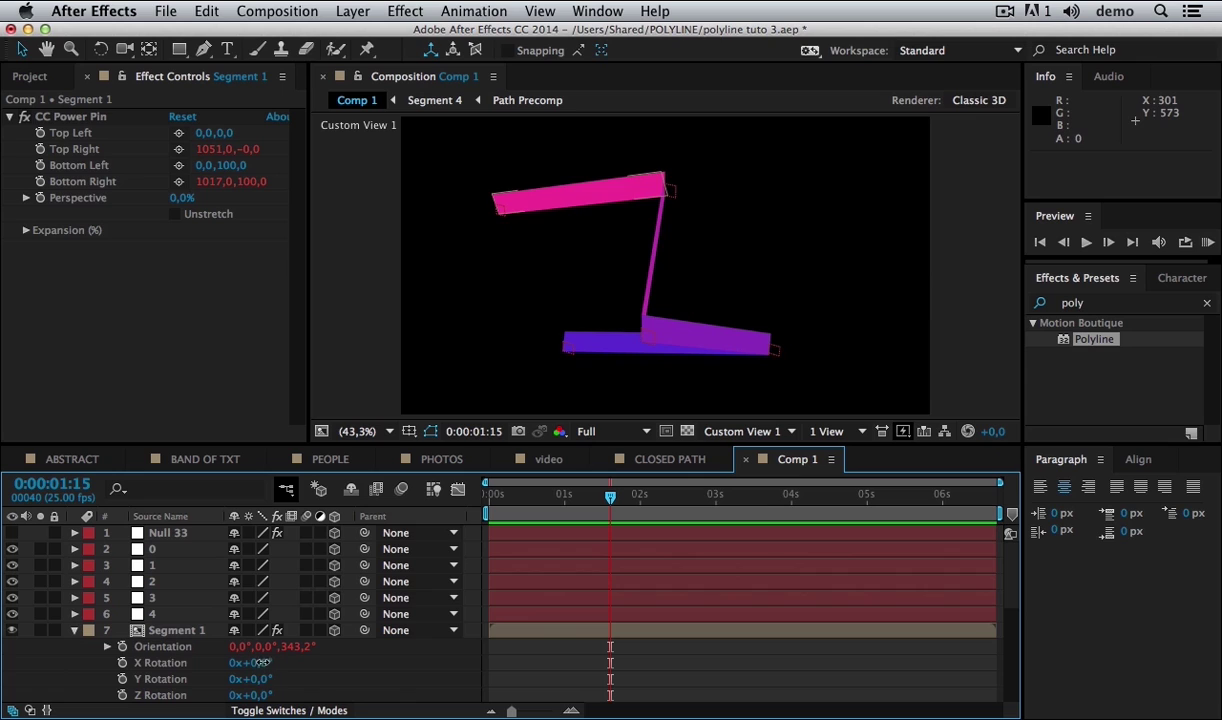
left_click_drag(260, 662, 222, 640)
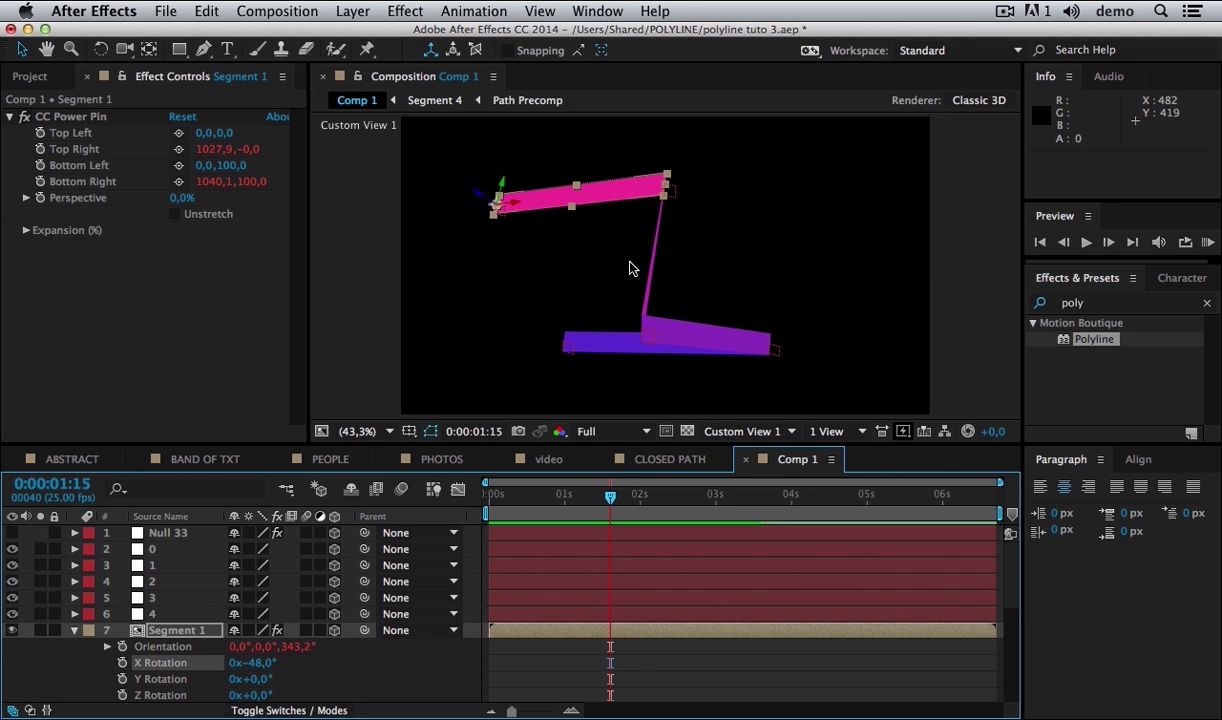
key("c")
left_click_drag(601, 276, 660, 172)
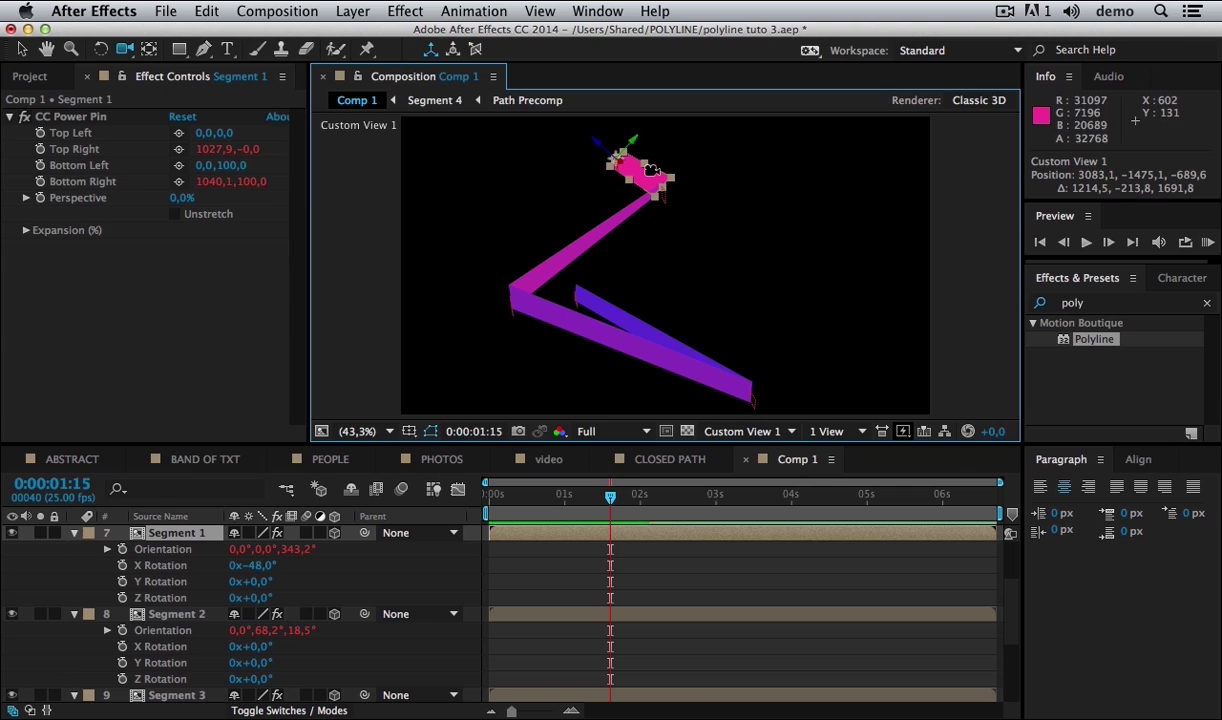
left_click_drag(250, 565, 343, 558)
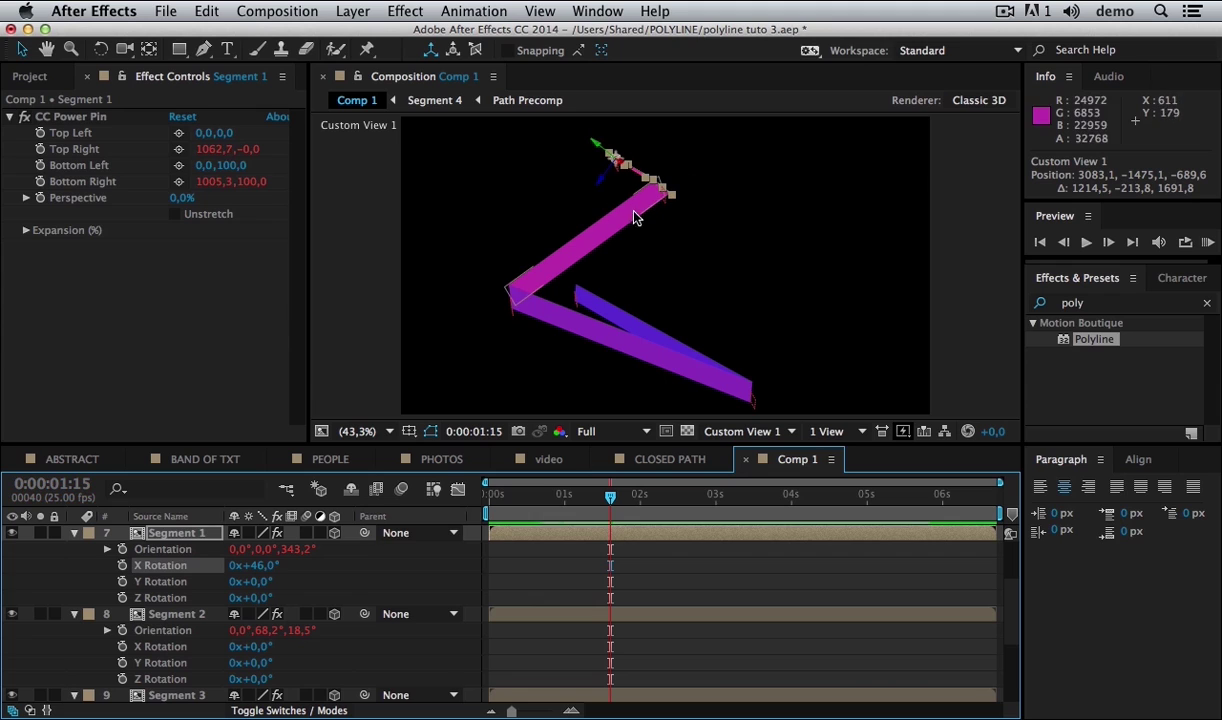
- Set Segment 2's X rotation to +4° after trying -29°
left_click(545, 312)
left_click(520, 284)
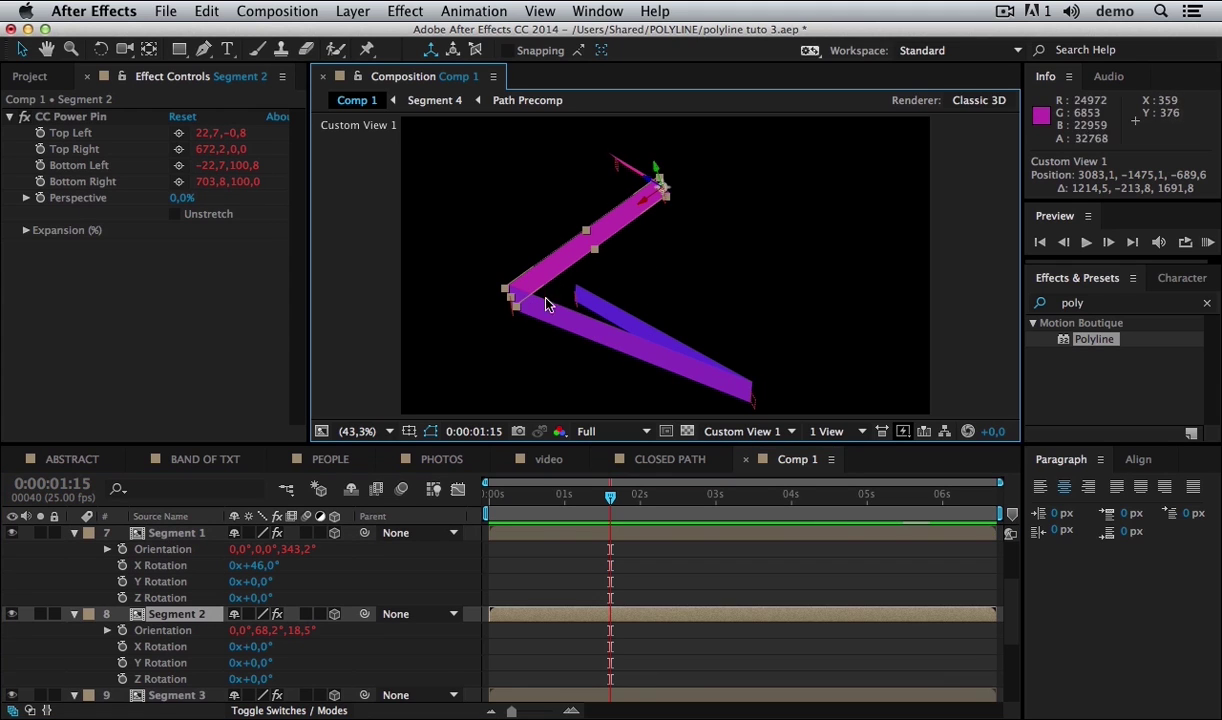
key("c")
left_click_drag(619, 265, 658, 247)
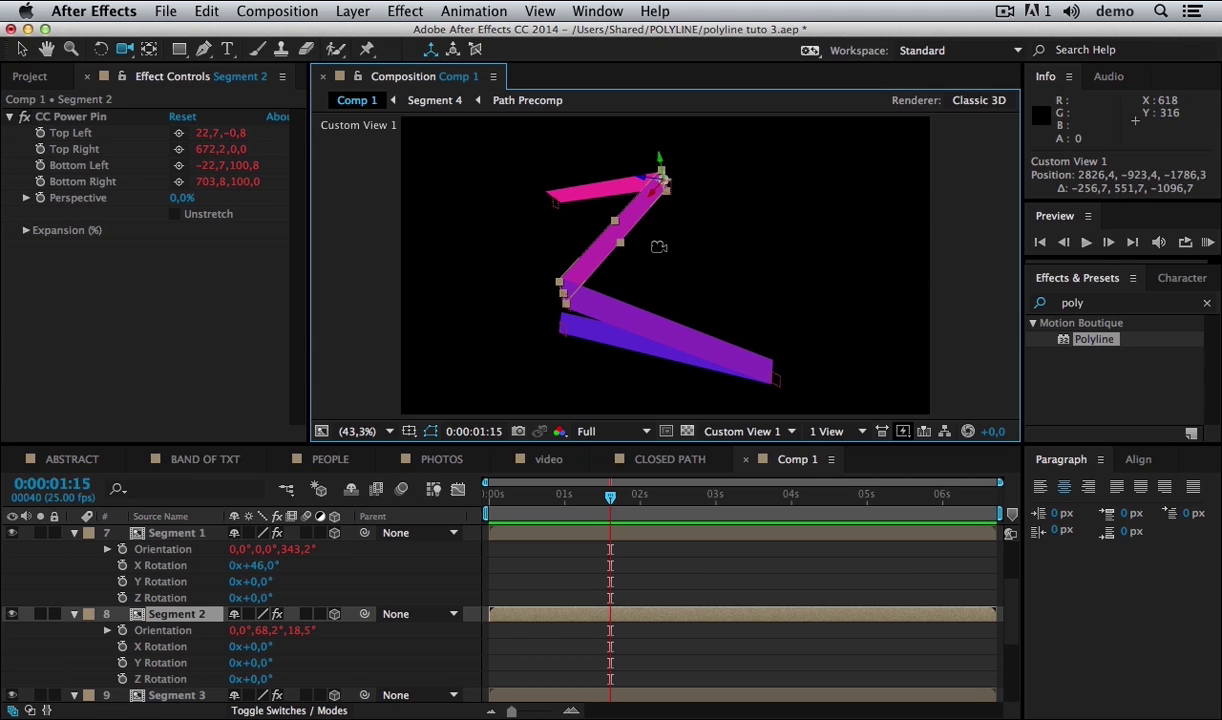
key("w")
left_click_drag(265, 655, 240, 655)
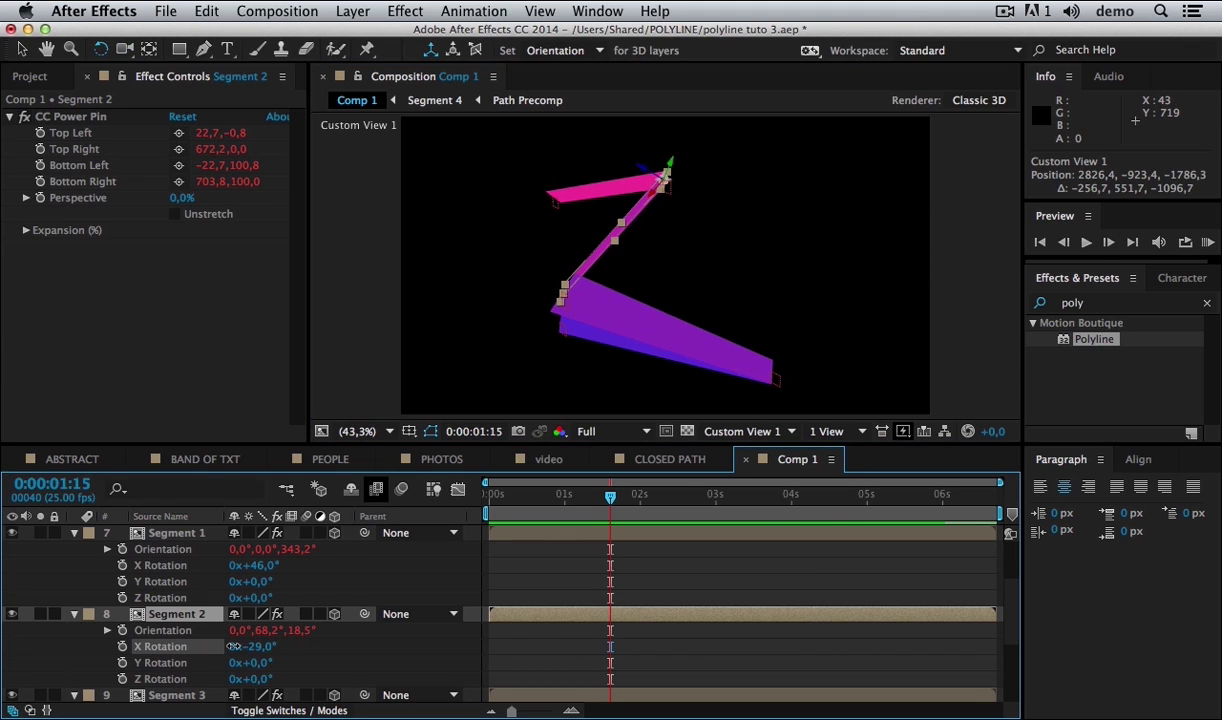
key("super+z")
key("super+shift+z")
left_click(646, 322)
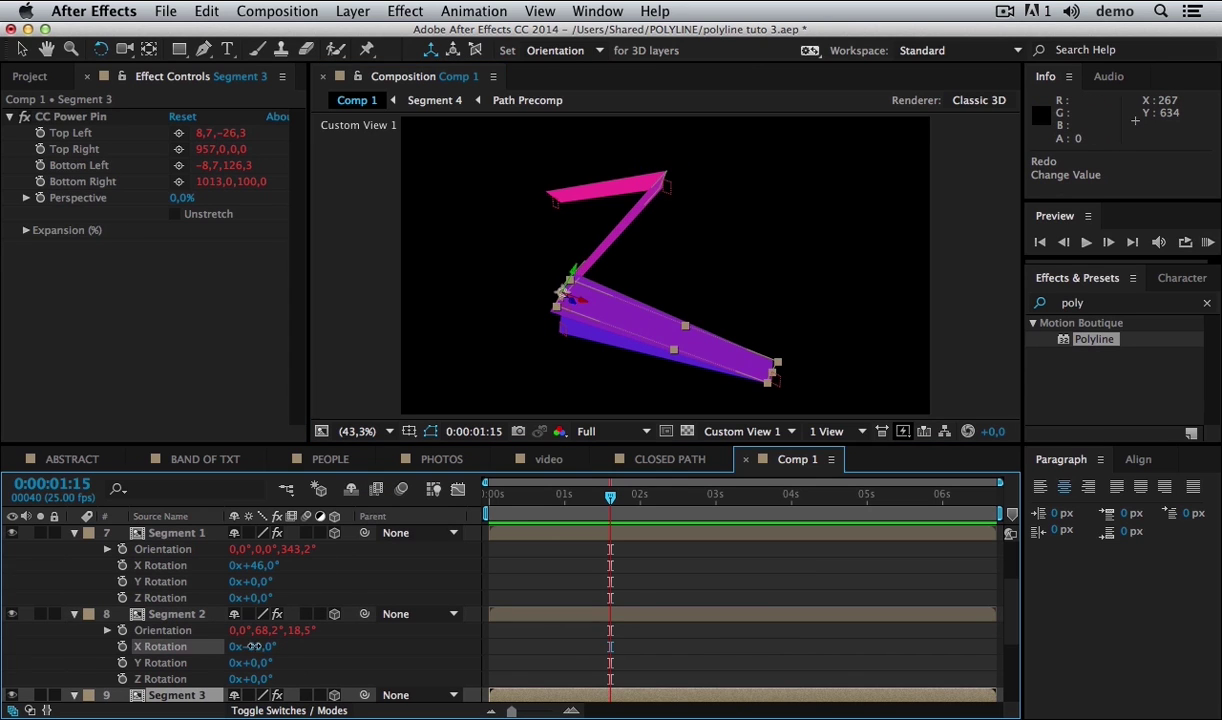
left_click_drag(252, 646, 282, 646)
- Tilt Segment 3 to about 44° on X and orbit to review the ring
key("c")
left_click_drag(679, 265, 757, 245)
left_click(176, 695)
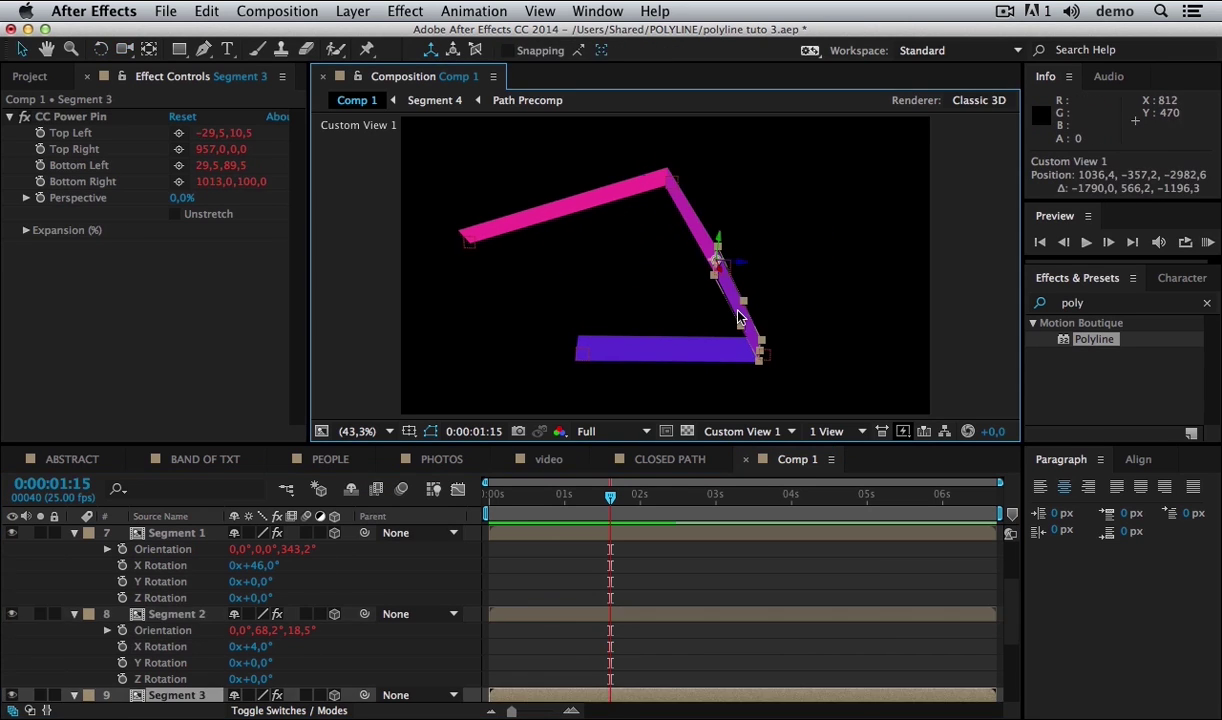
scroll(255, 645, "down", 2)
left_click_drag(263, 662, 311, 647)
left_click(177, 613)
key("r")
key("c")
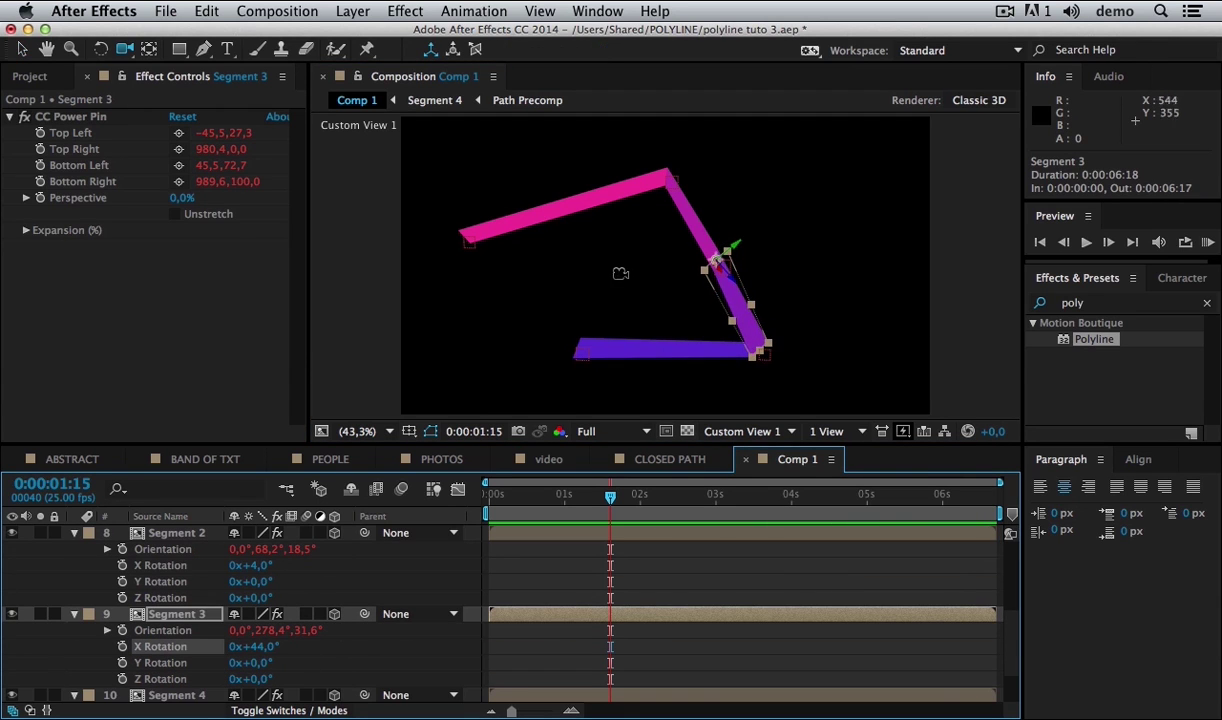
left_click_drag(625, 273, 685, 265)
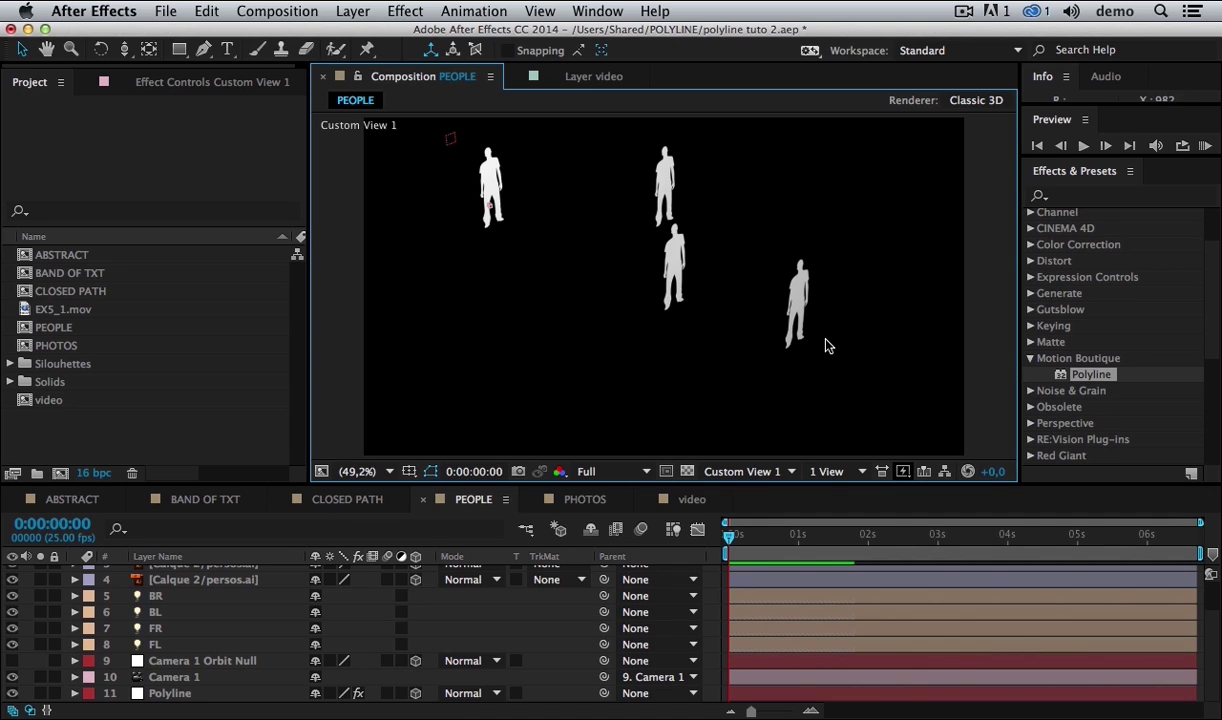
- Reveal the Polyline layer's six Position keyframes, preview, and orbit around the four figures
left_click(192, 696)
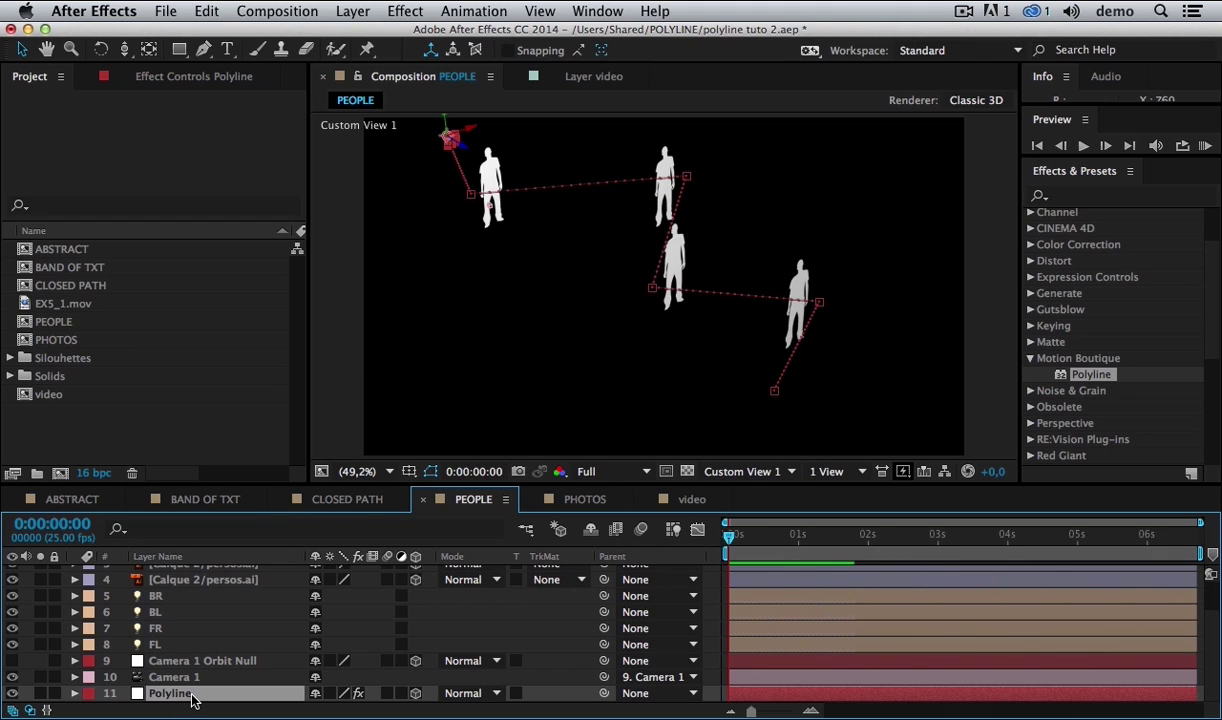
key("p")
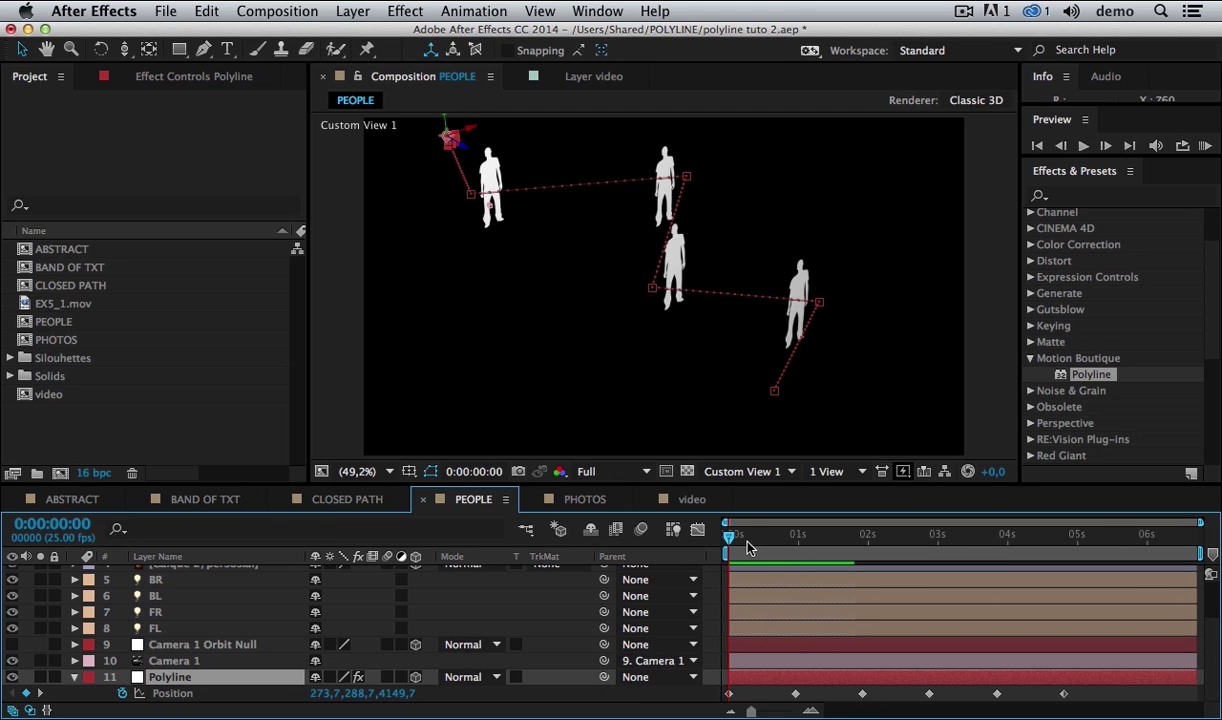
key("space")
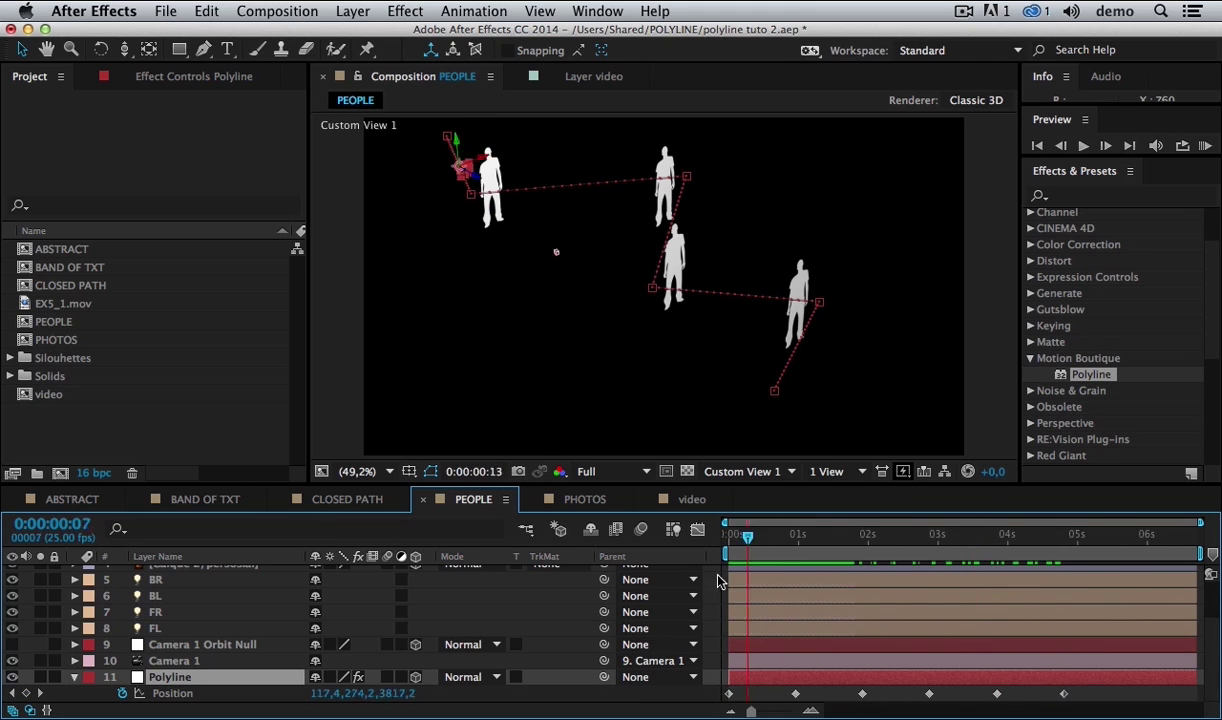
key("Home")
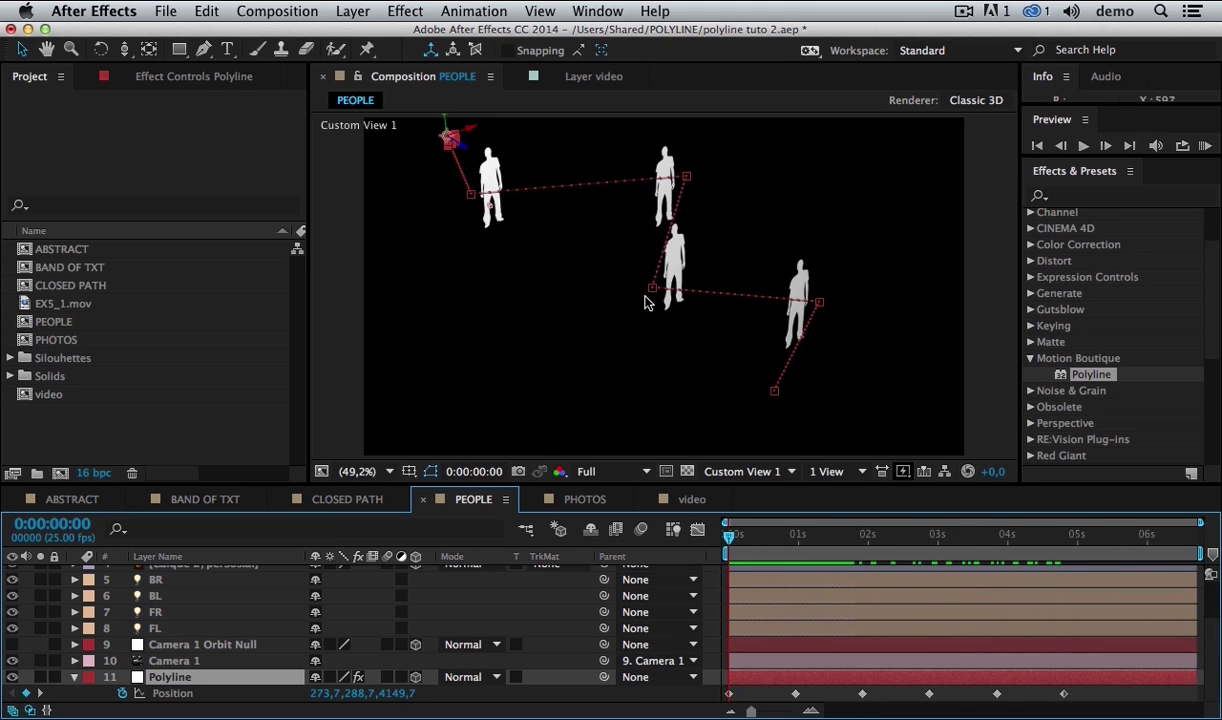
key("c")
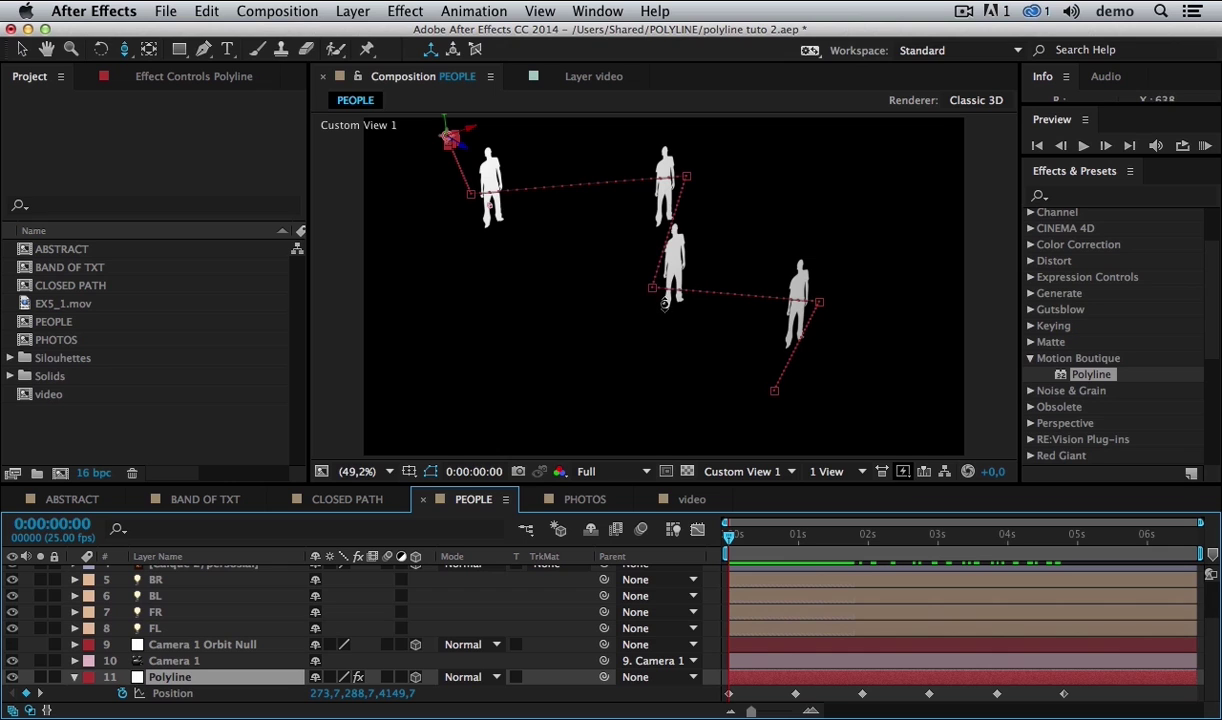
mouse_move(690, 299)
left_mouse_down()
mouse_move(619, 314)
mouse_move(690, 285)
mouse_move(673, 275)
mouse_move(720, 276)
mouse_move(677, 290)
left_mouse_up()
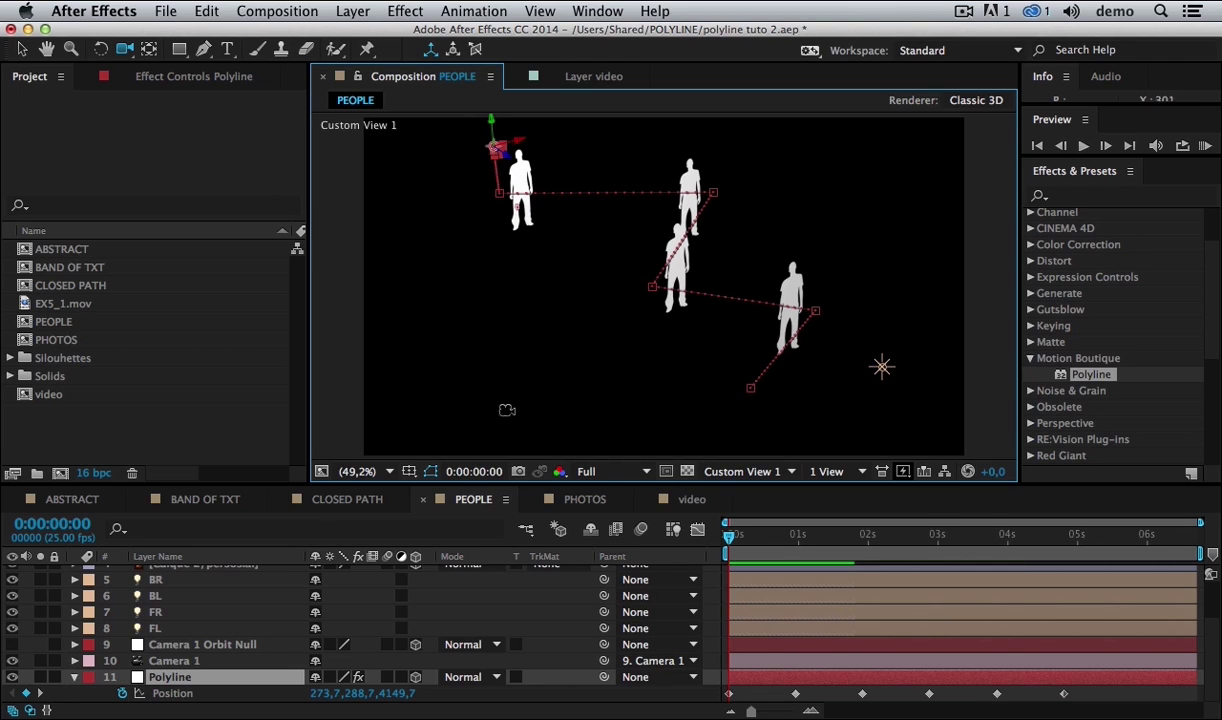
- Apply Polyline to the layer with Width 150 and create the ribbon segments
key("v")
key("F3")
double_click(1090, 375)
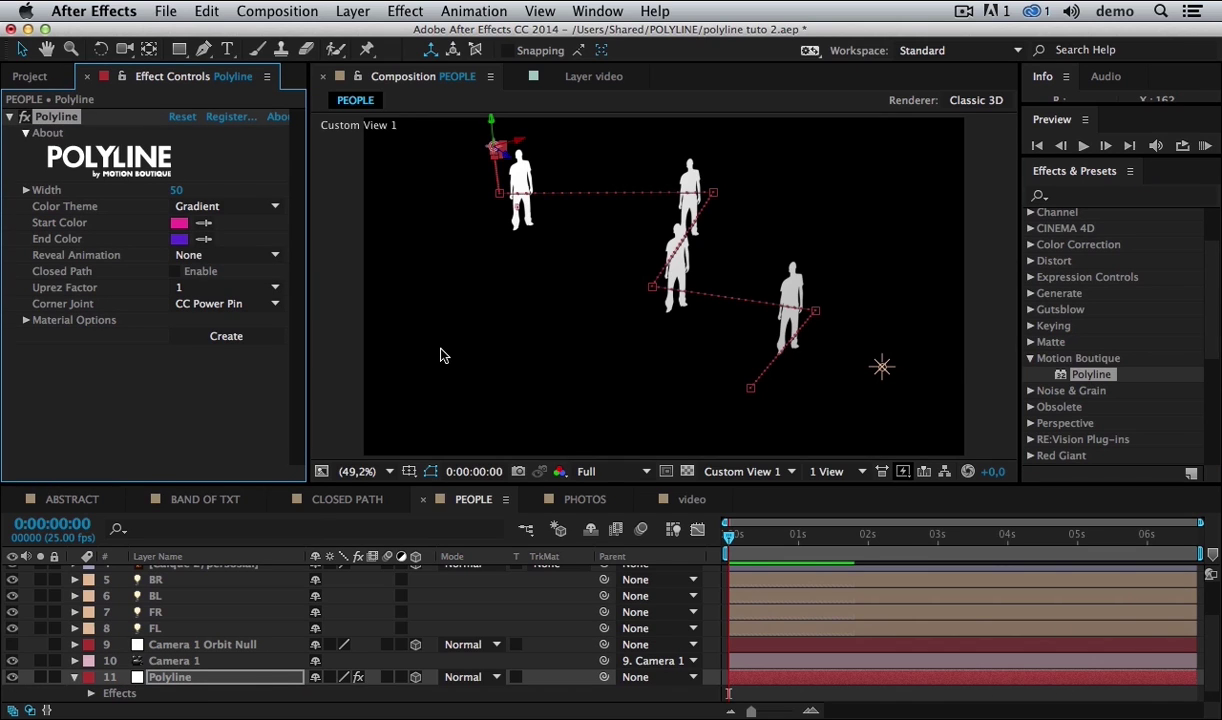
left_click(177, 190)
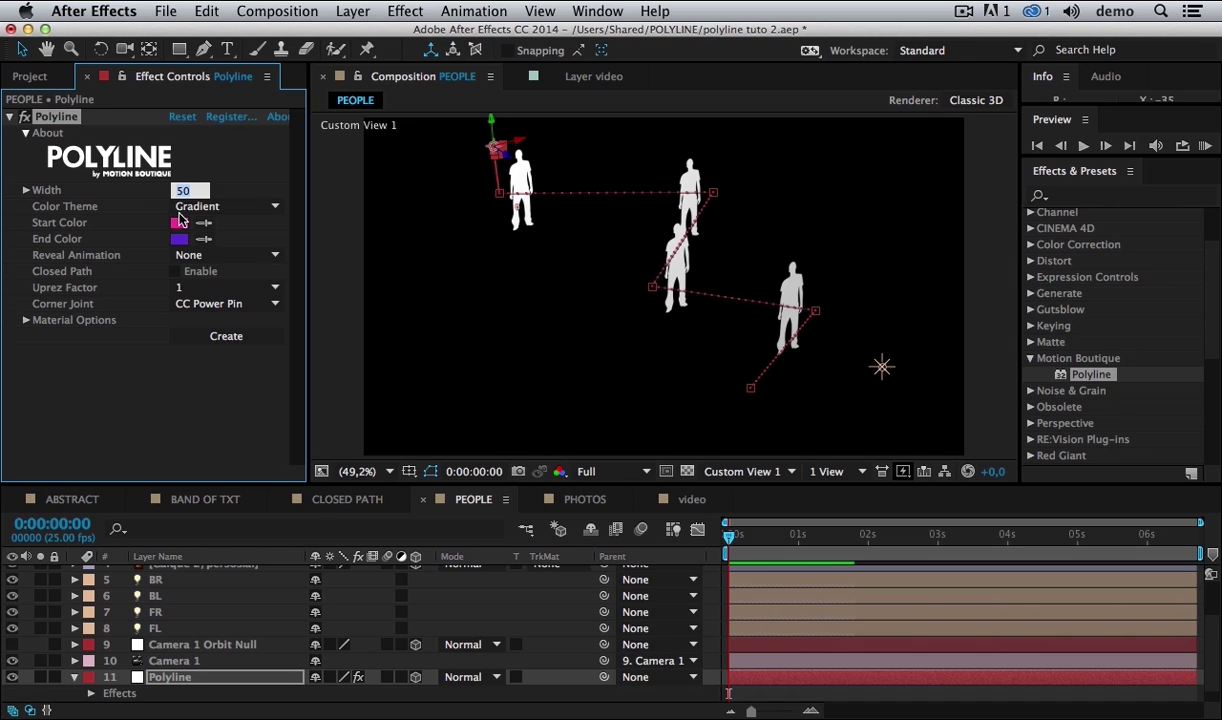
type("150")
left_click(222, 394)
left_click(228, 337)
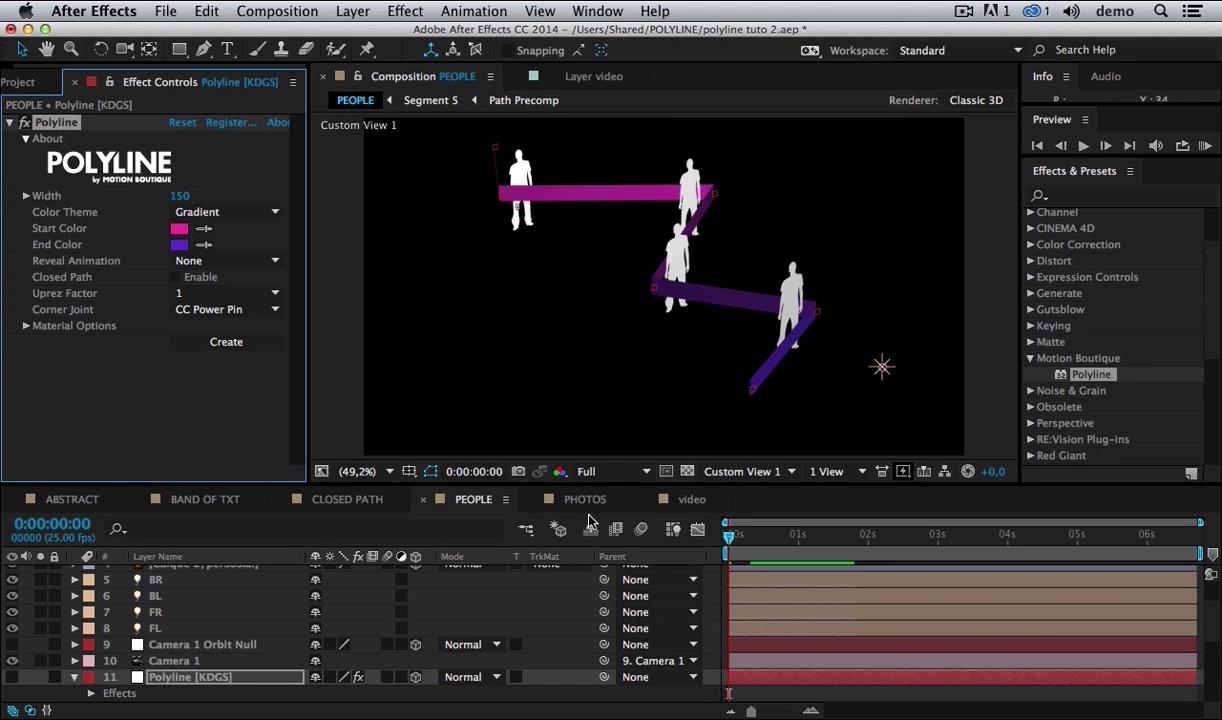
- View the scene through Camera 1 and play the animation from later in time
left_click(742, 471)
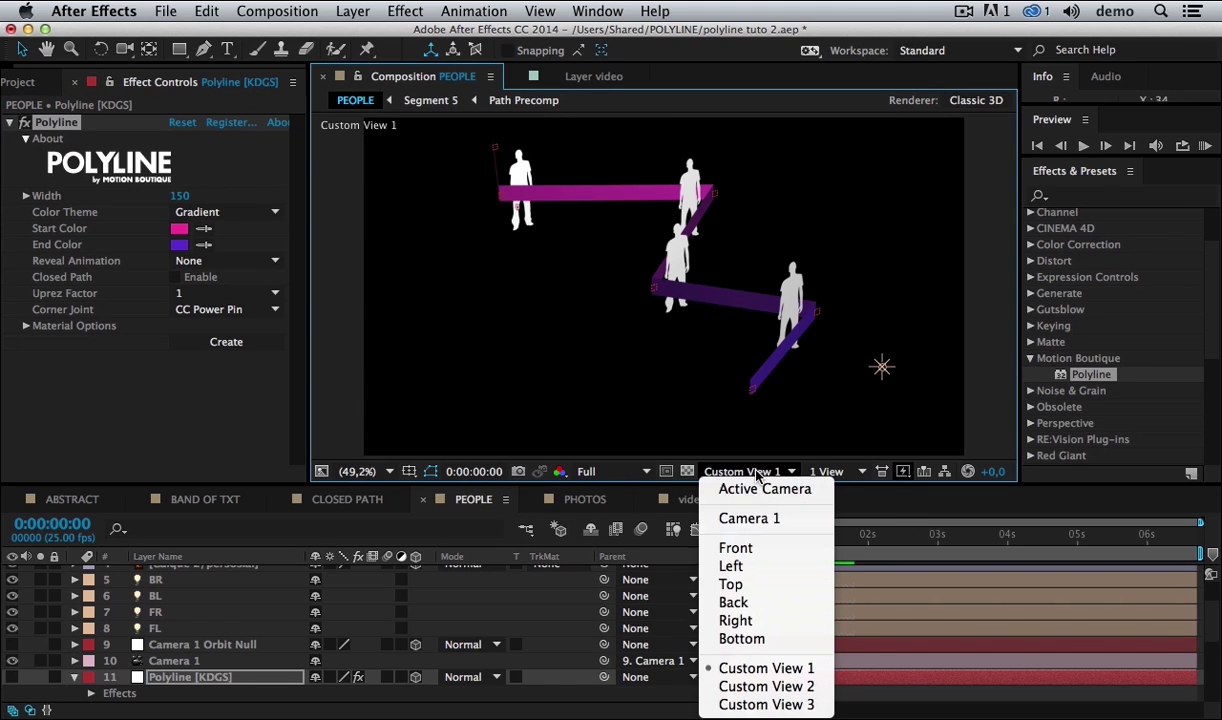
left_click(777, 517)
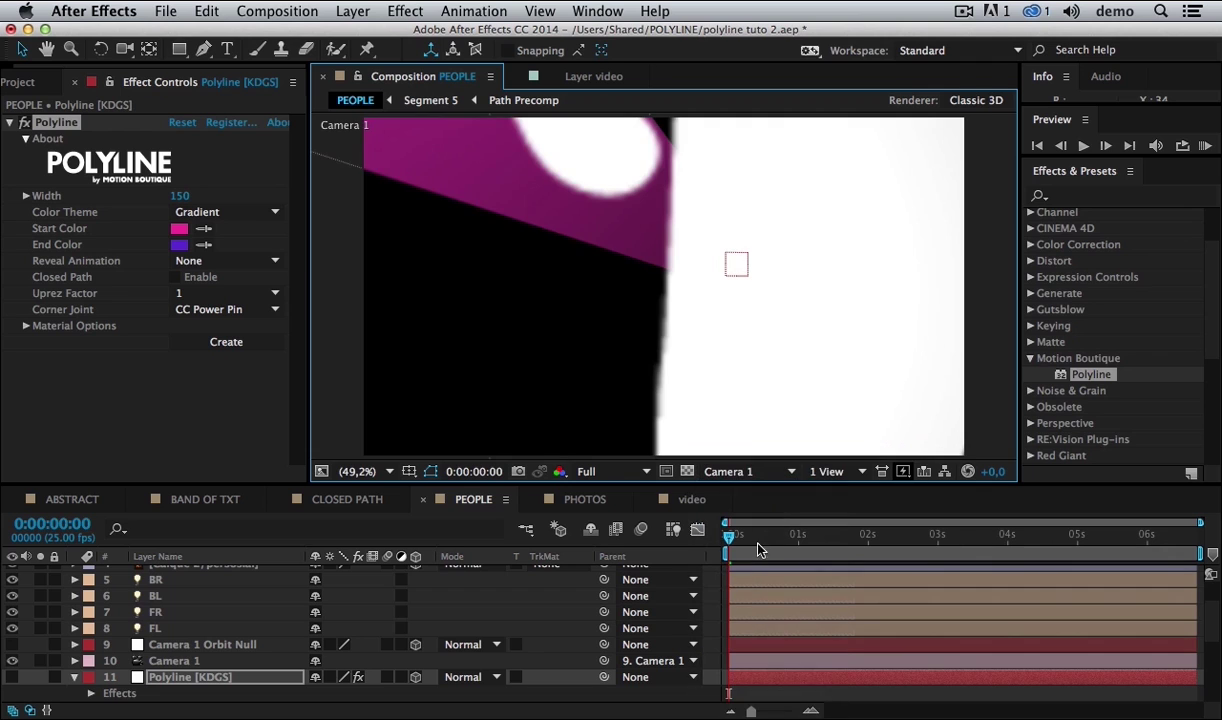
left_click_drag(737, 545, 1145, 556)
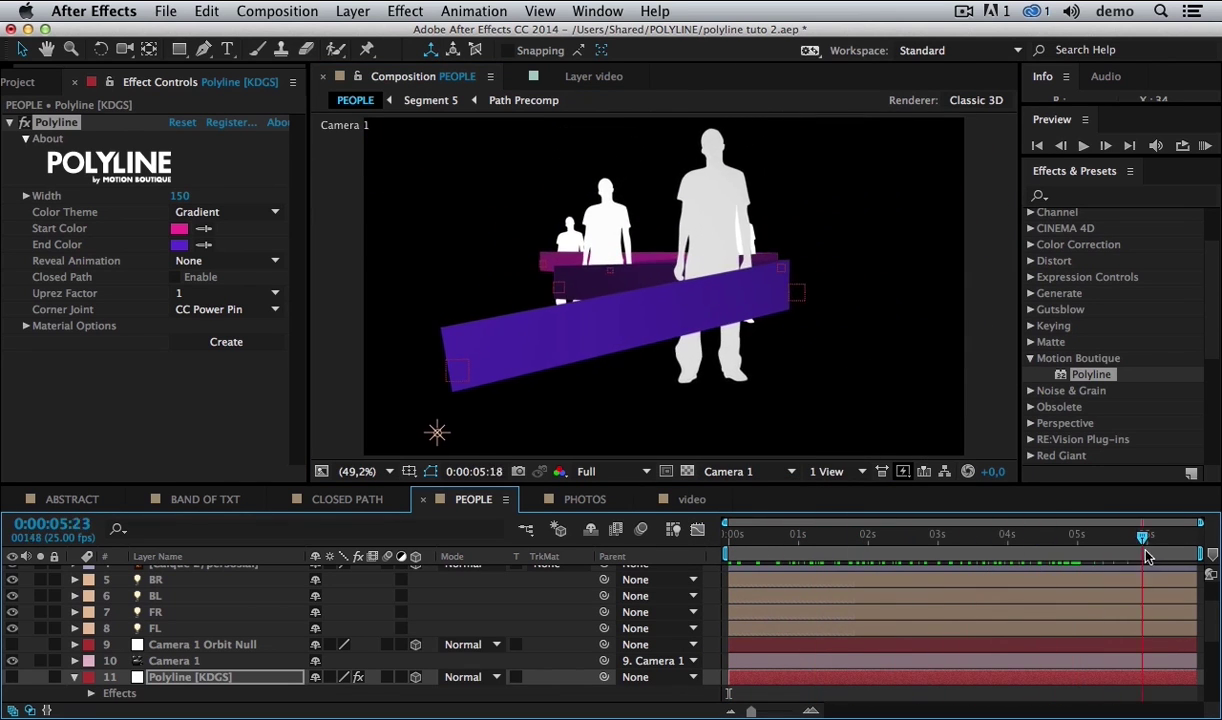
key("space")
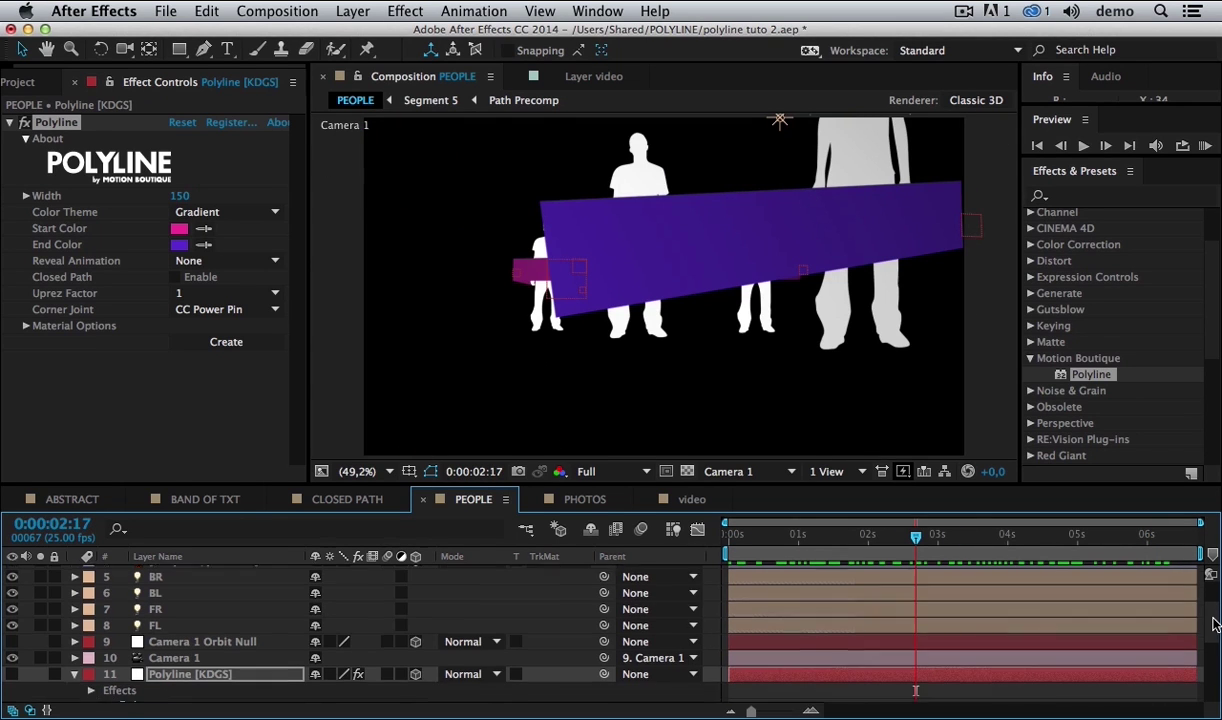
key("u")
scroll(1214, 640, "down", 2)
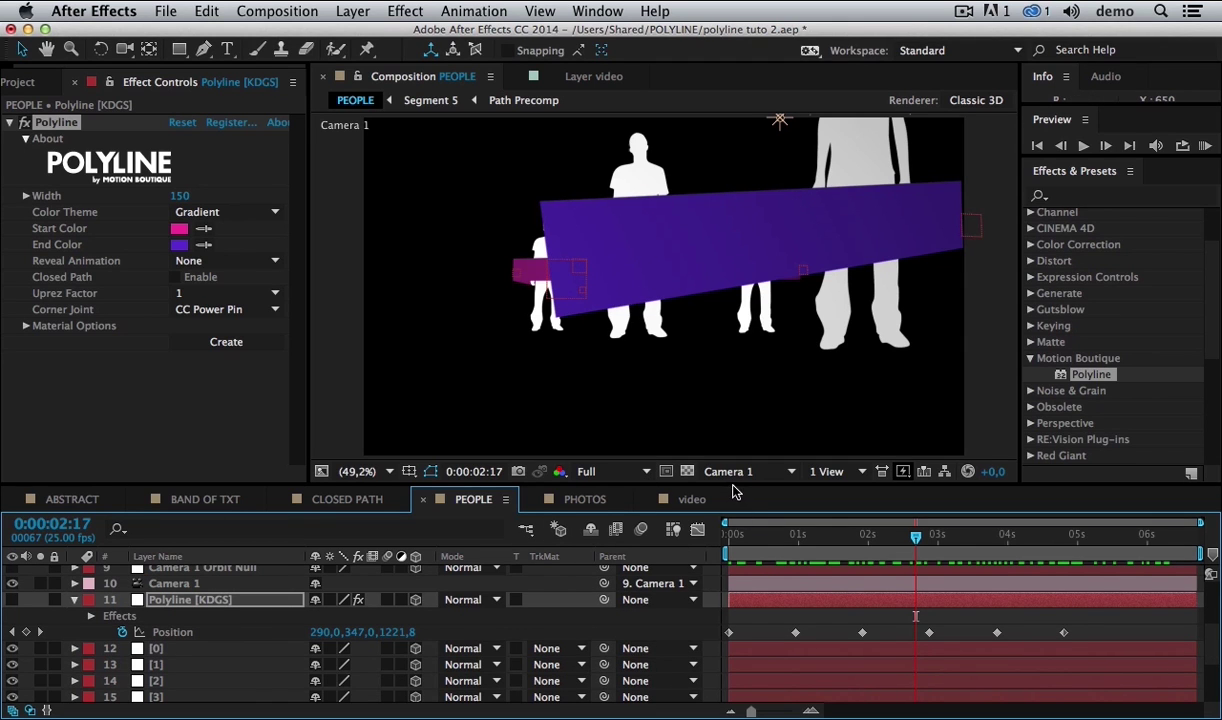
left_click_drag(736, 484, 736, 243)
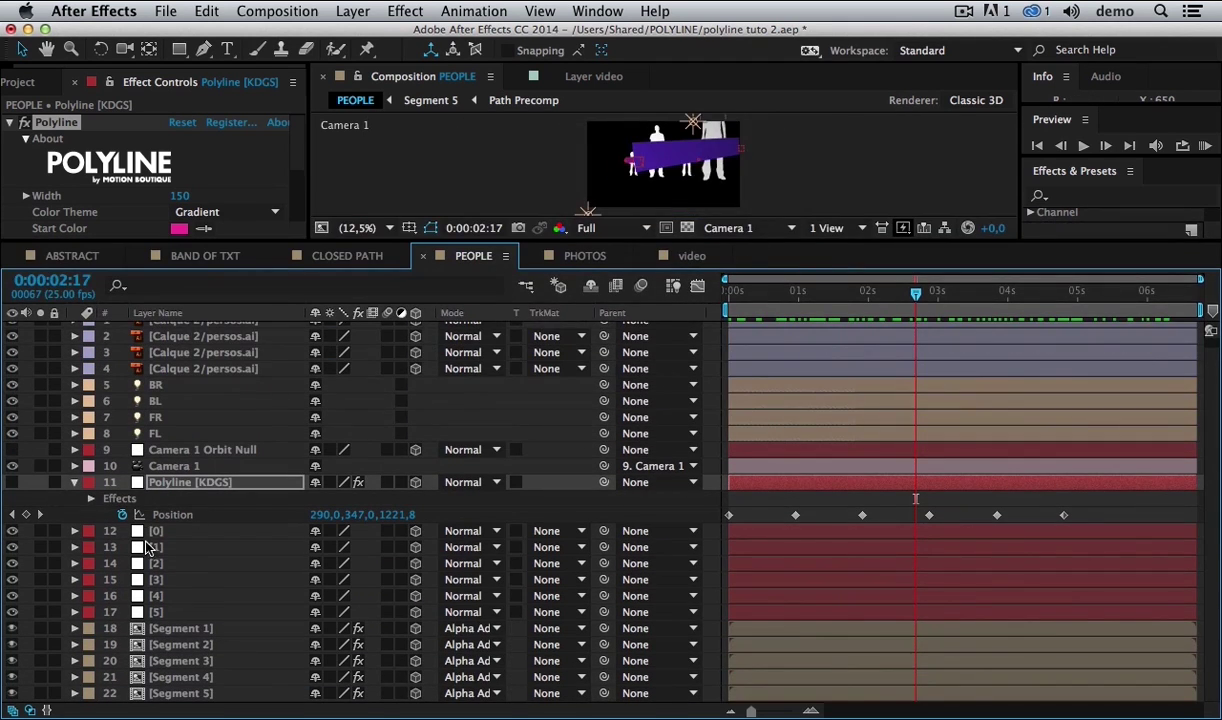
left_click(75, 483)
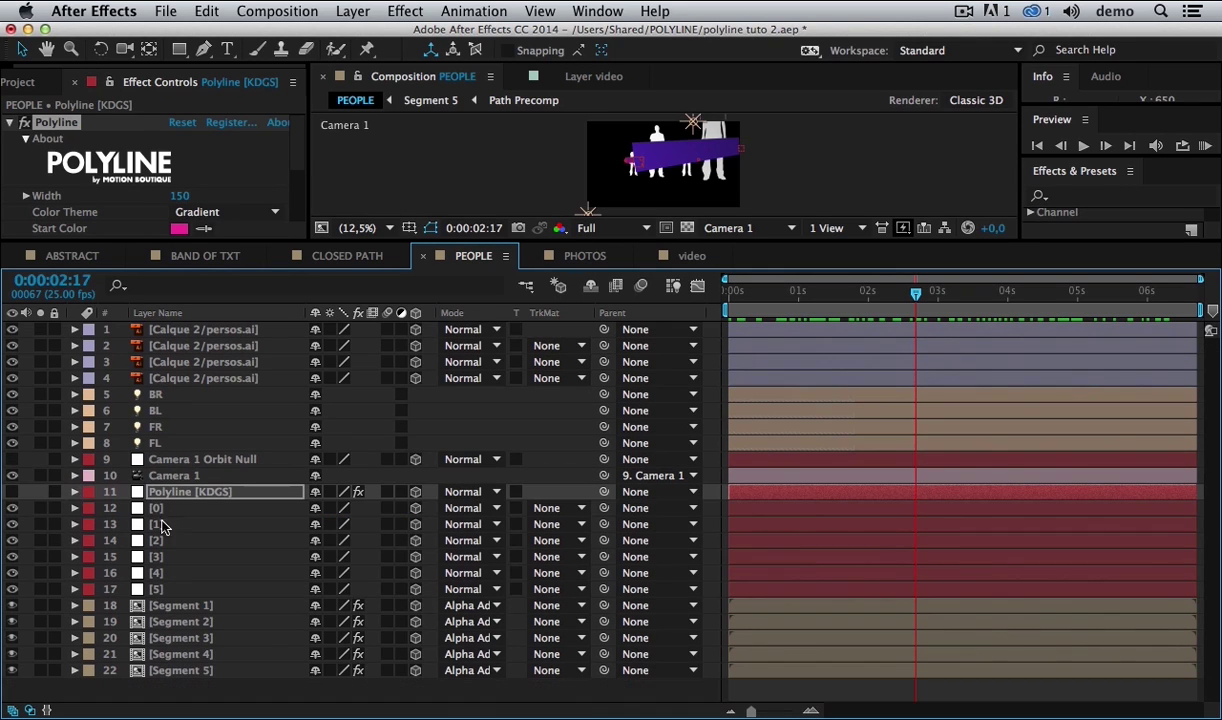
left_click(181, 511)
left_click(164, 540)
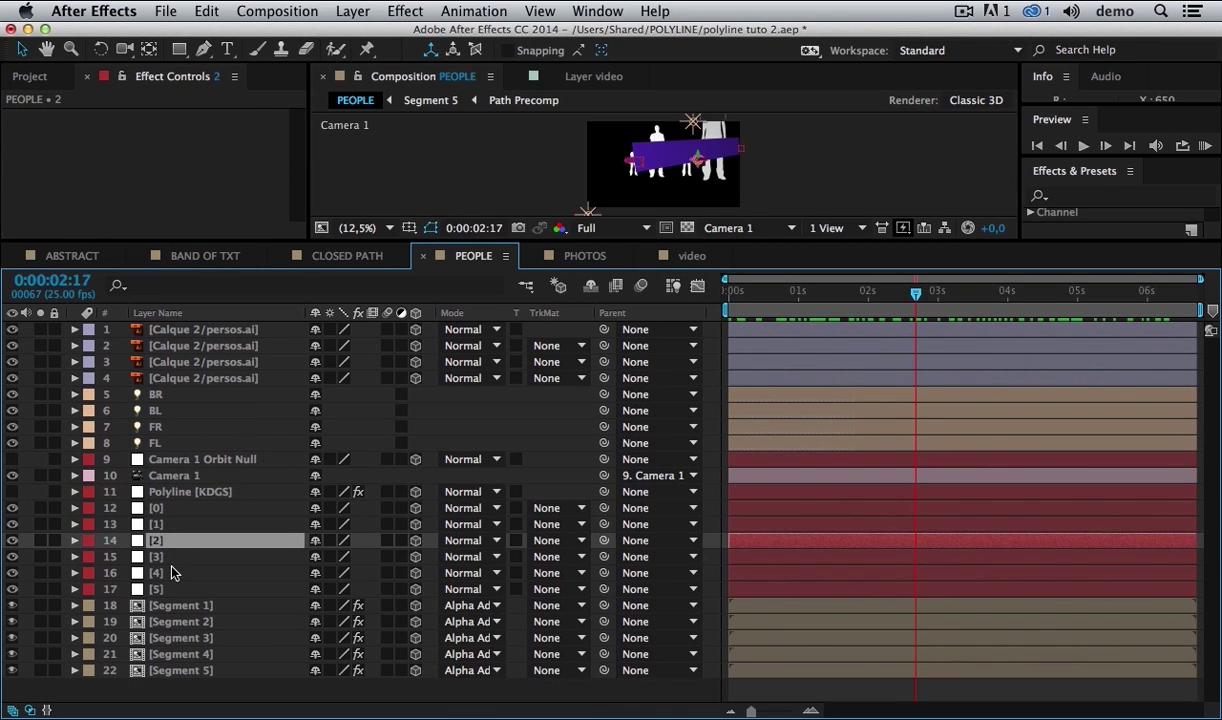
left_click(208, 607)
left_click(207, 622)
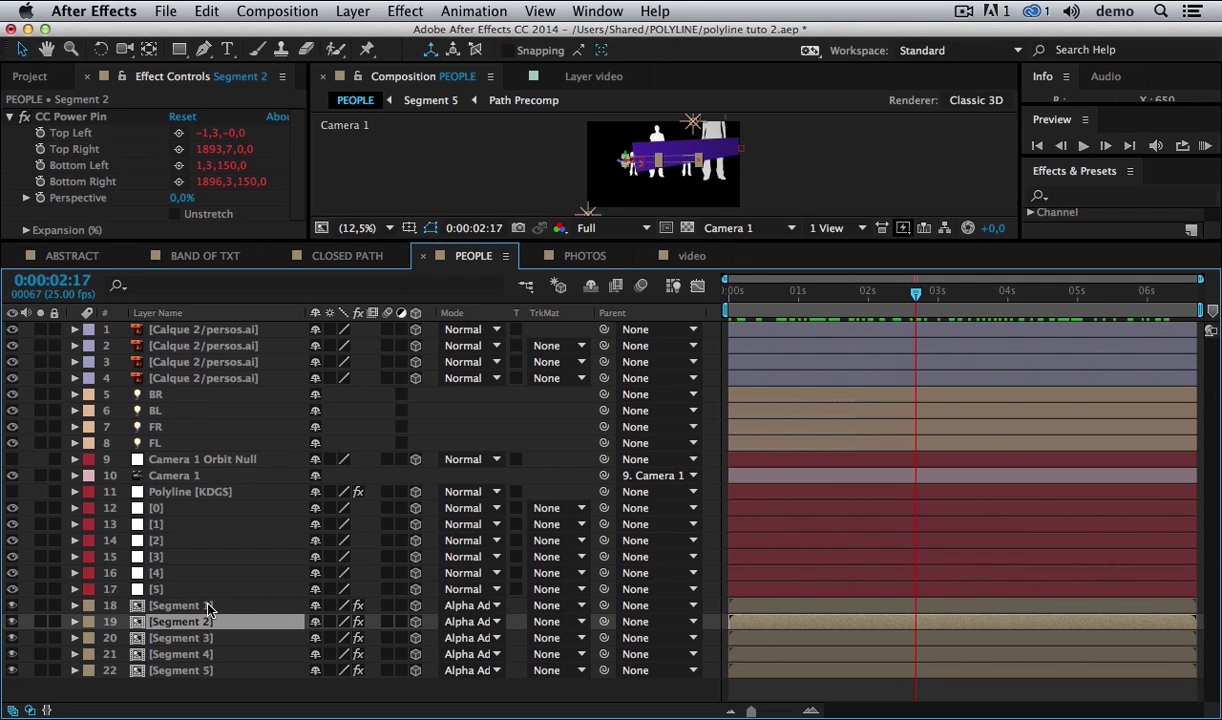
left_click(205, 606)
key("Tab")
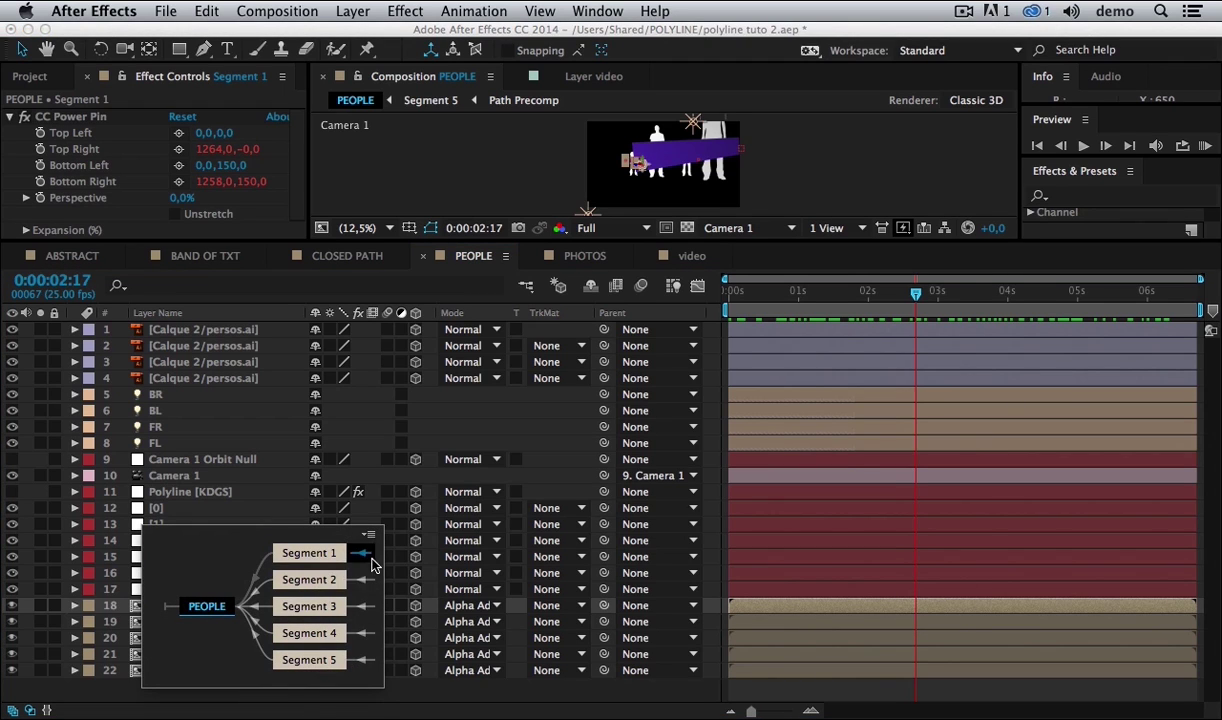
left_click(366, 556)
left_click(315, 613)
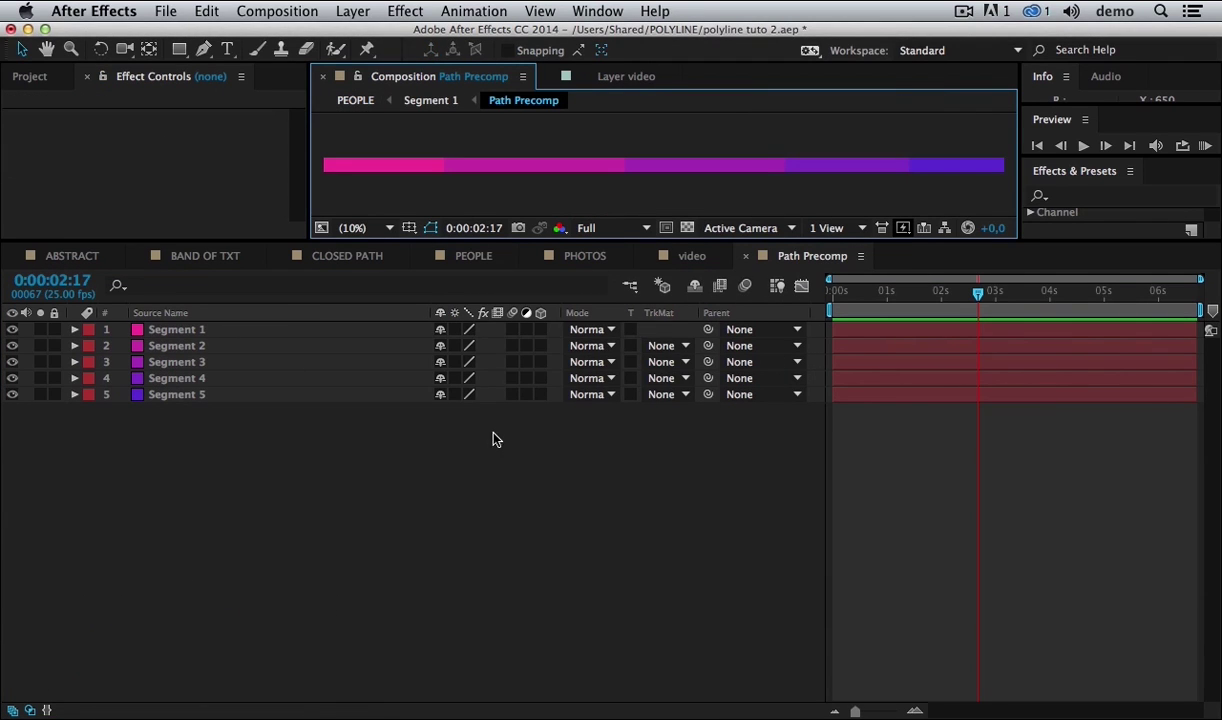
left_click(407, 165)
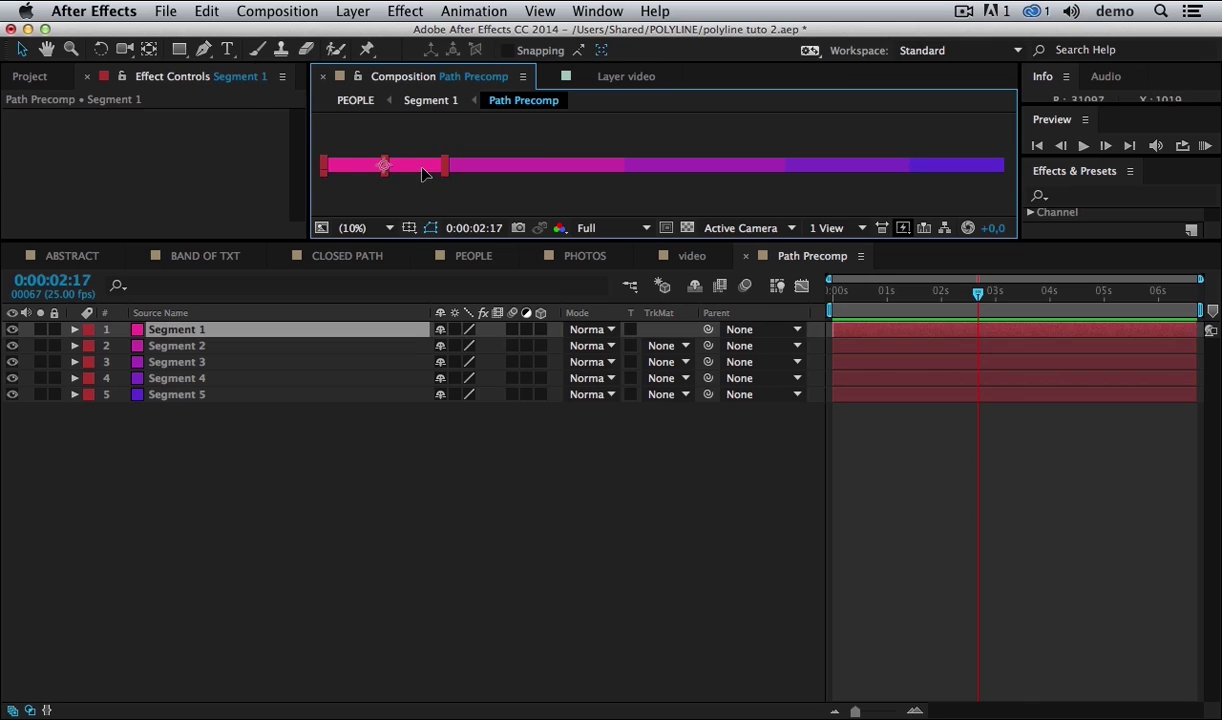
left_click(482, 162)
left_click(665, 165)
left_click(850, 166)
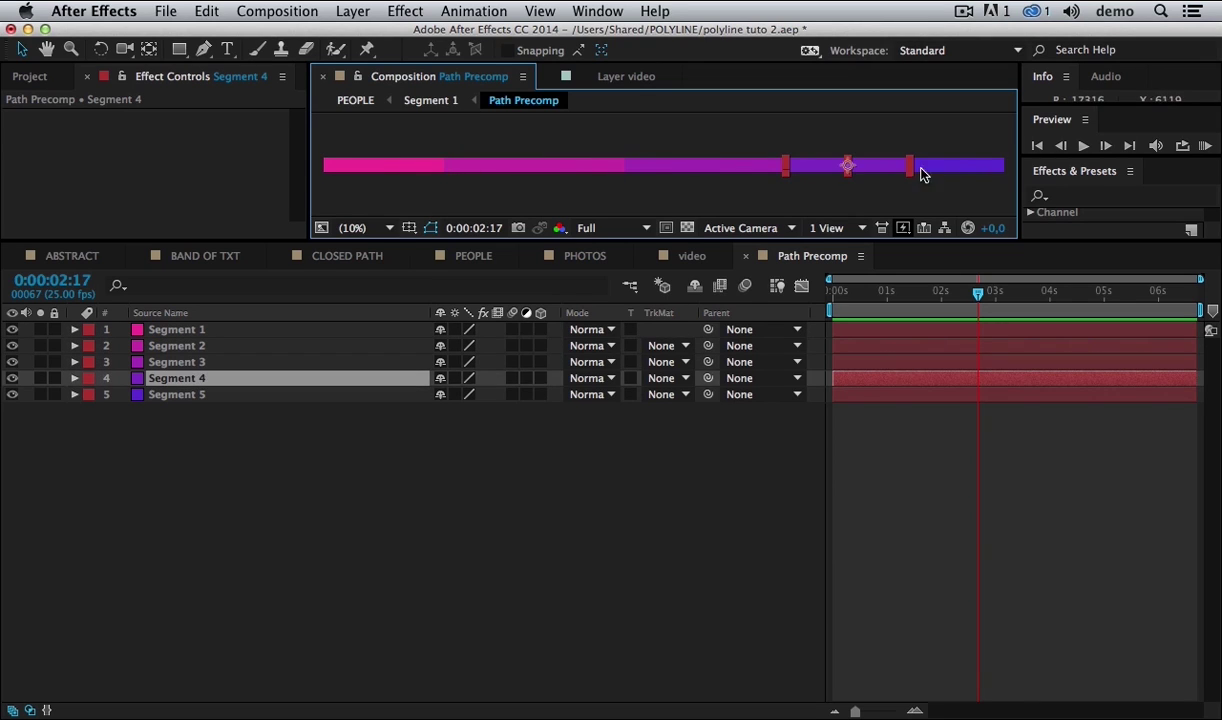
left_click(925, 166)
left_click(628, 204)
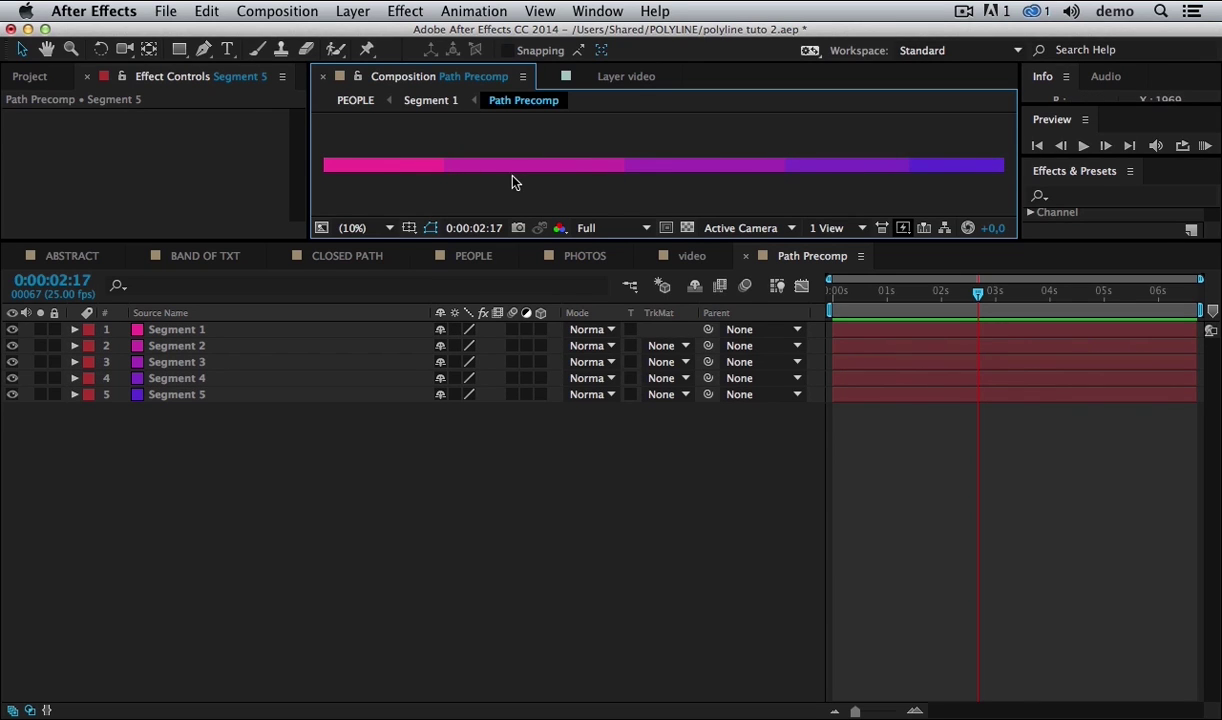
left_click(345, 102)
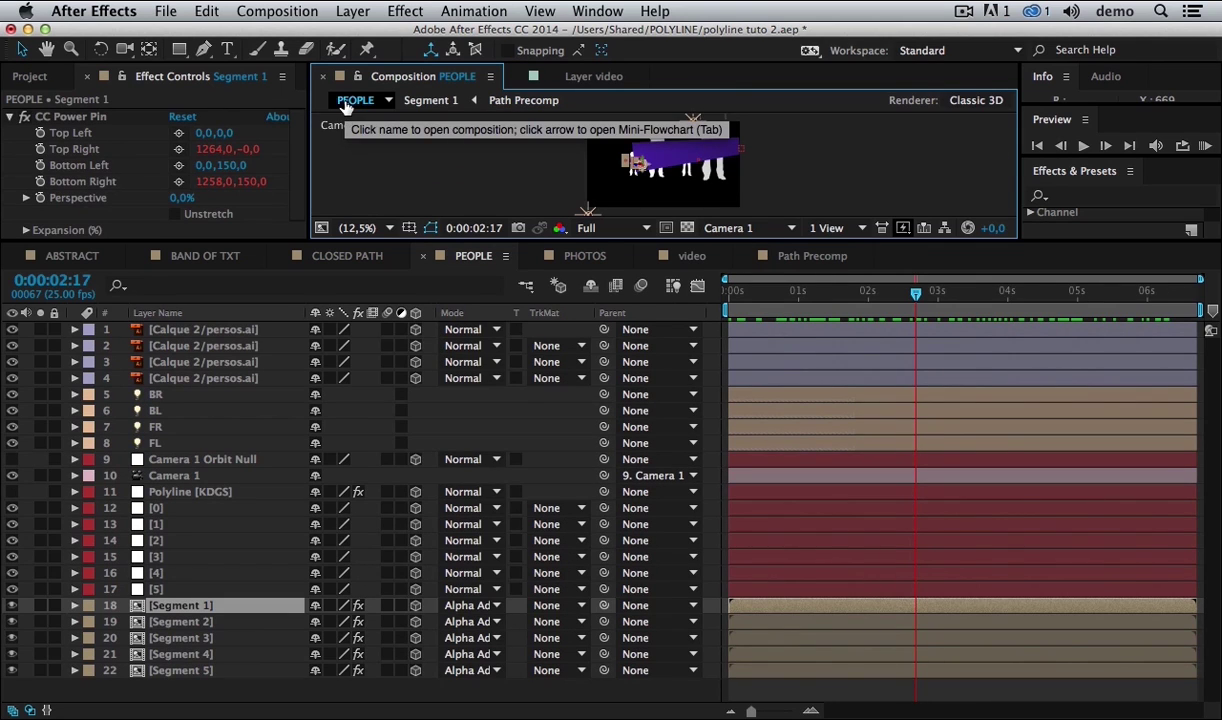
- Enlarge the viewer, go to 0:00:01:17, and orbit Custom View 1 to look from above
left_click_drag(396, 240, 383, 503)
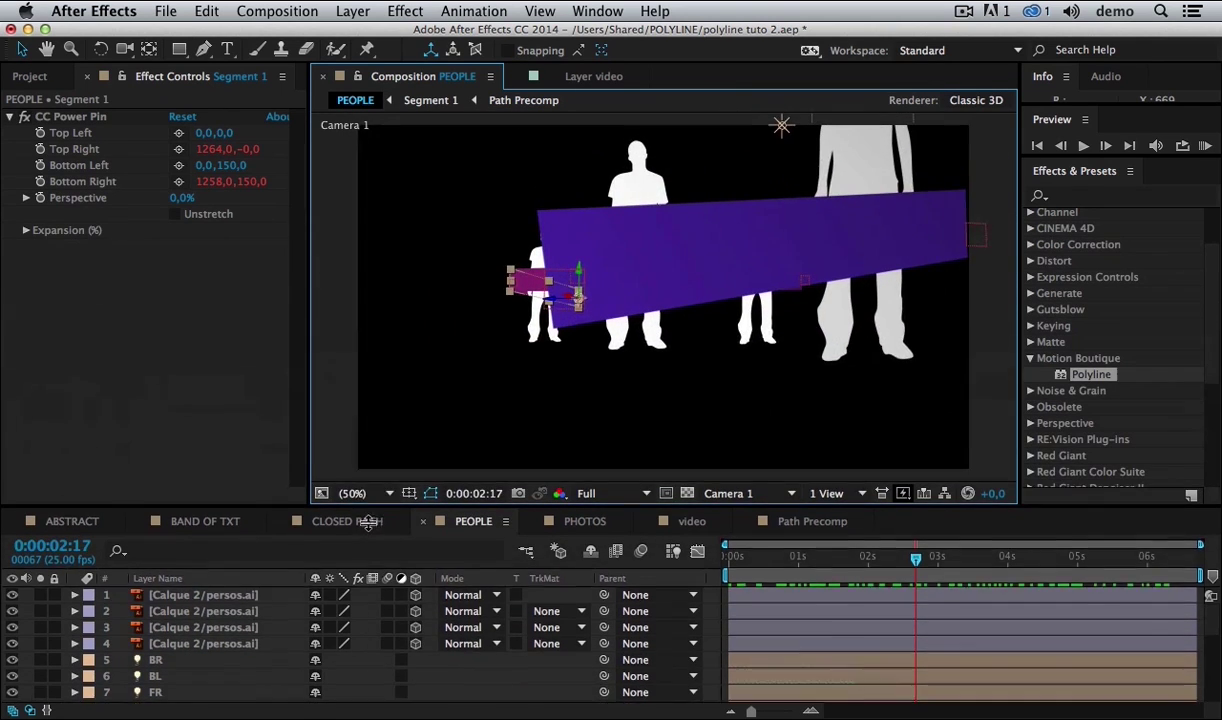
left_click_drag(836, 556, 846, 556)
left_click(725, 490)
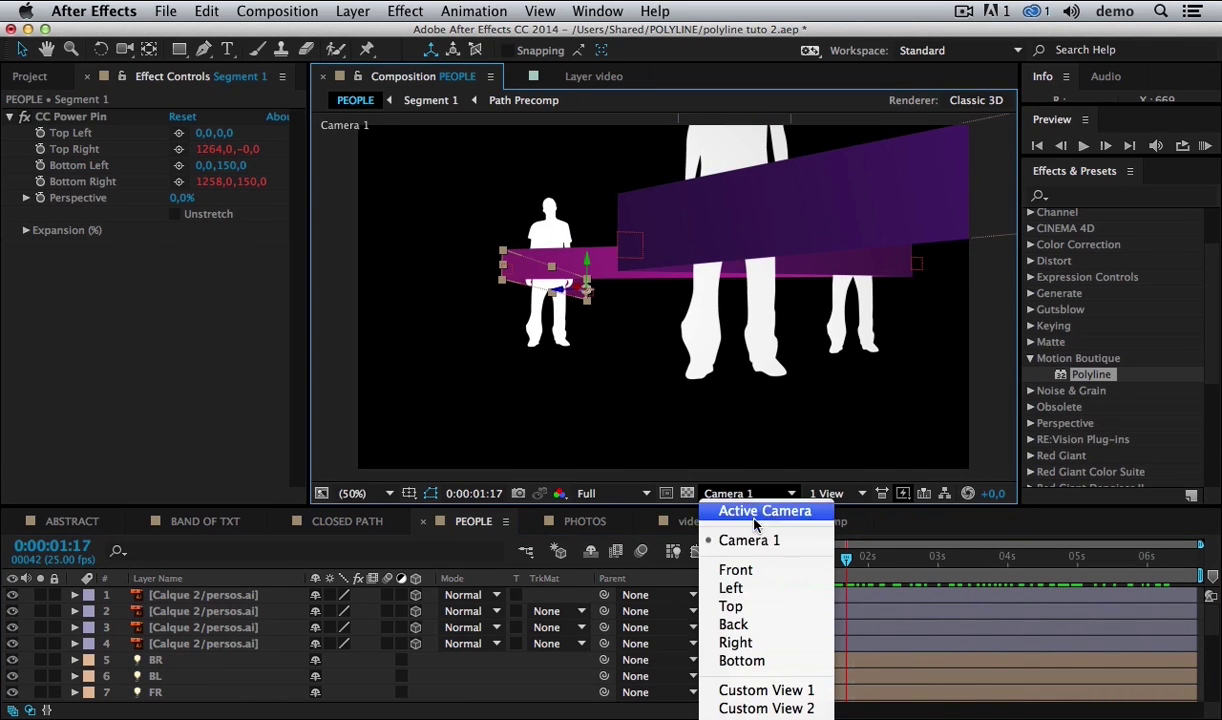
left_click(771, 688)
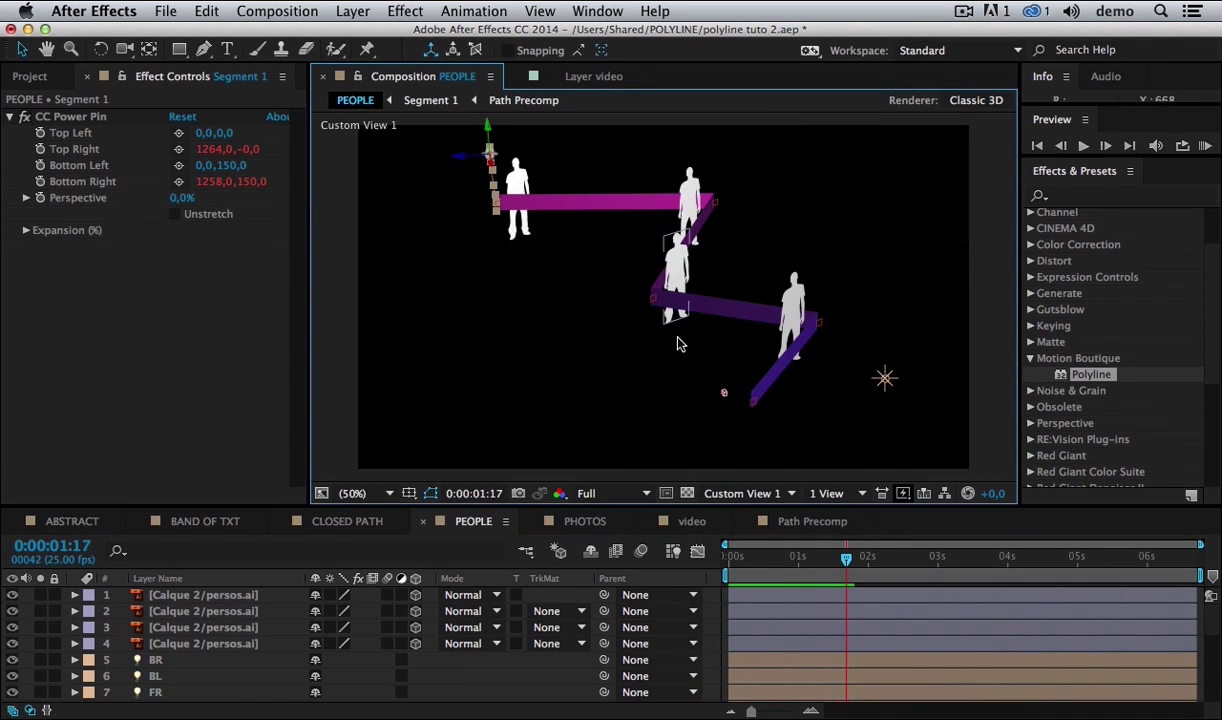
key("c")
left_click_drag(650, 330, 780, 332)
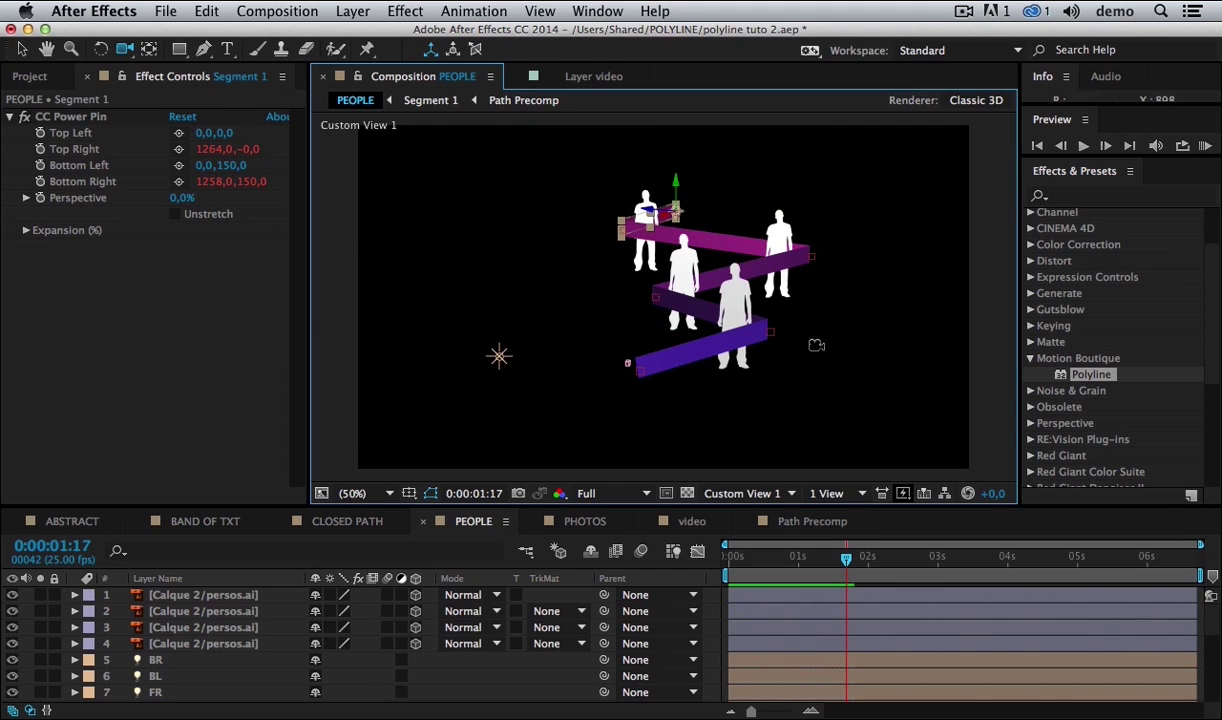
- Raise the [2] point at the magenta bar's end, then preview through the scene camera
key("v")
double_click(777, 341)
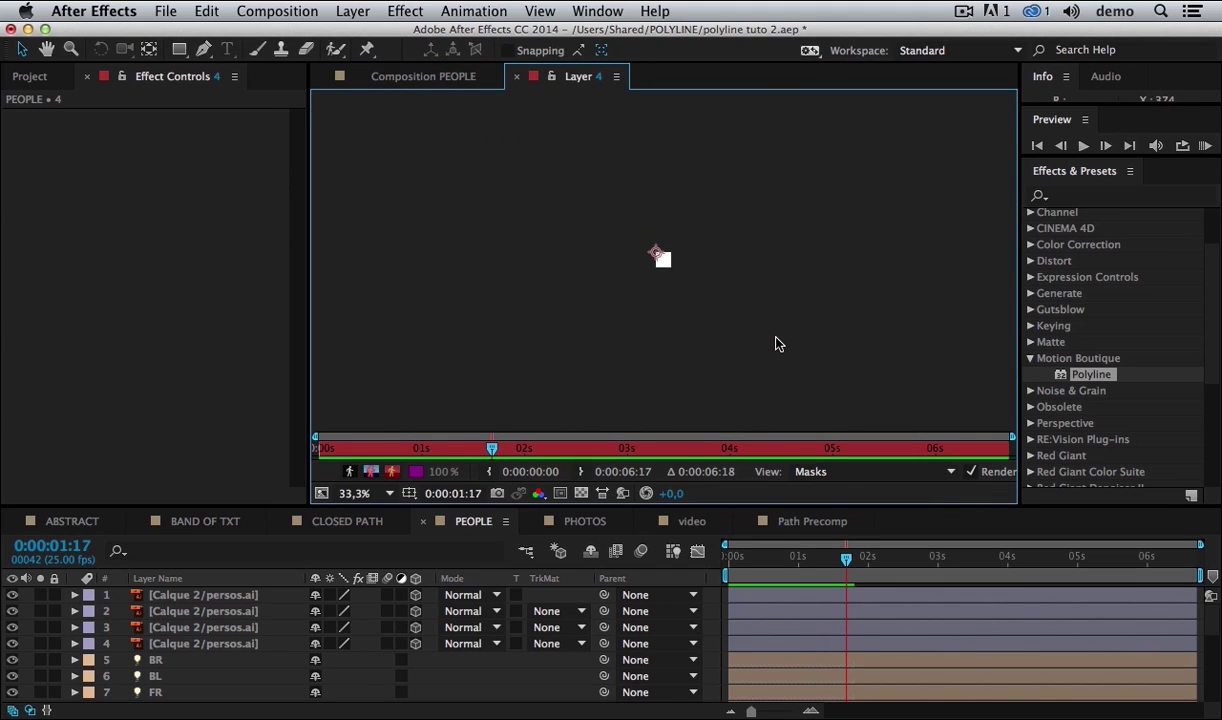
left_click(392, 76)
left_click_drag(787, 337, 775, 305)
key("super+z")
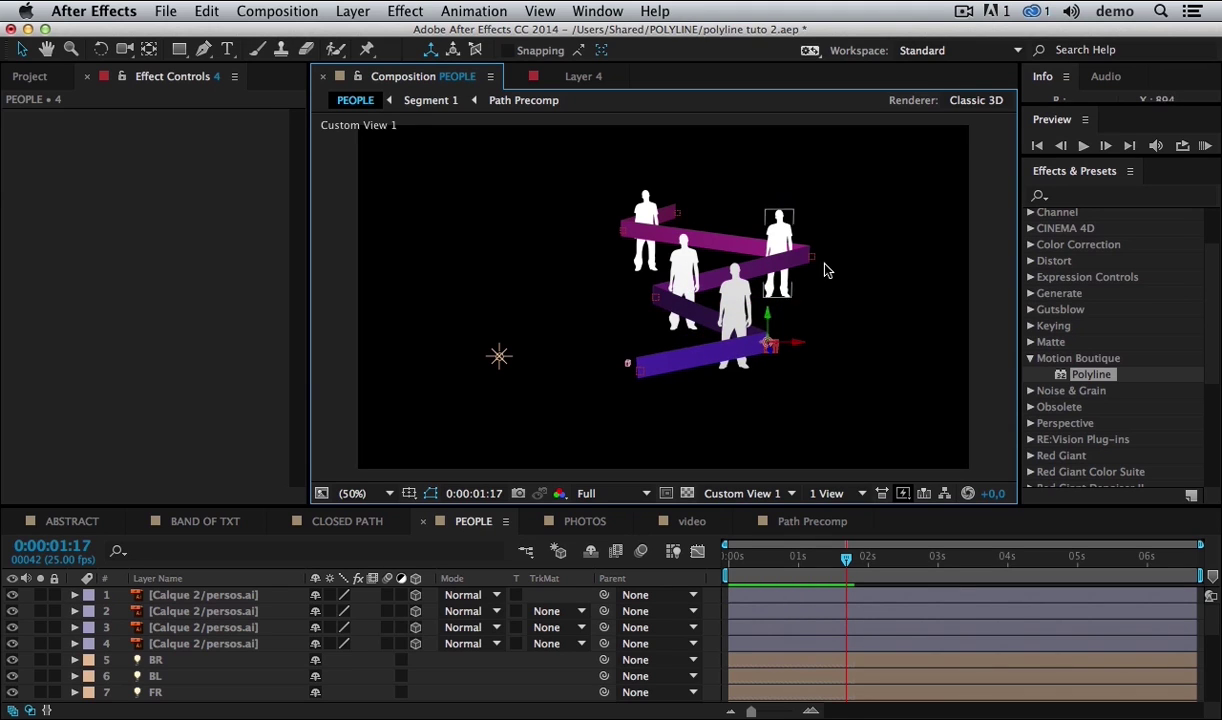
left_click(812, 262)
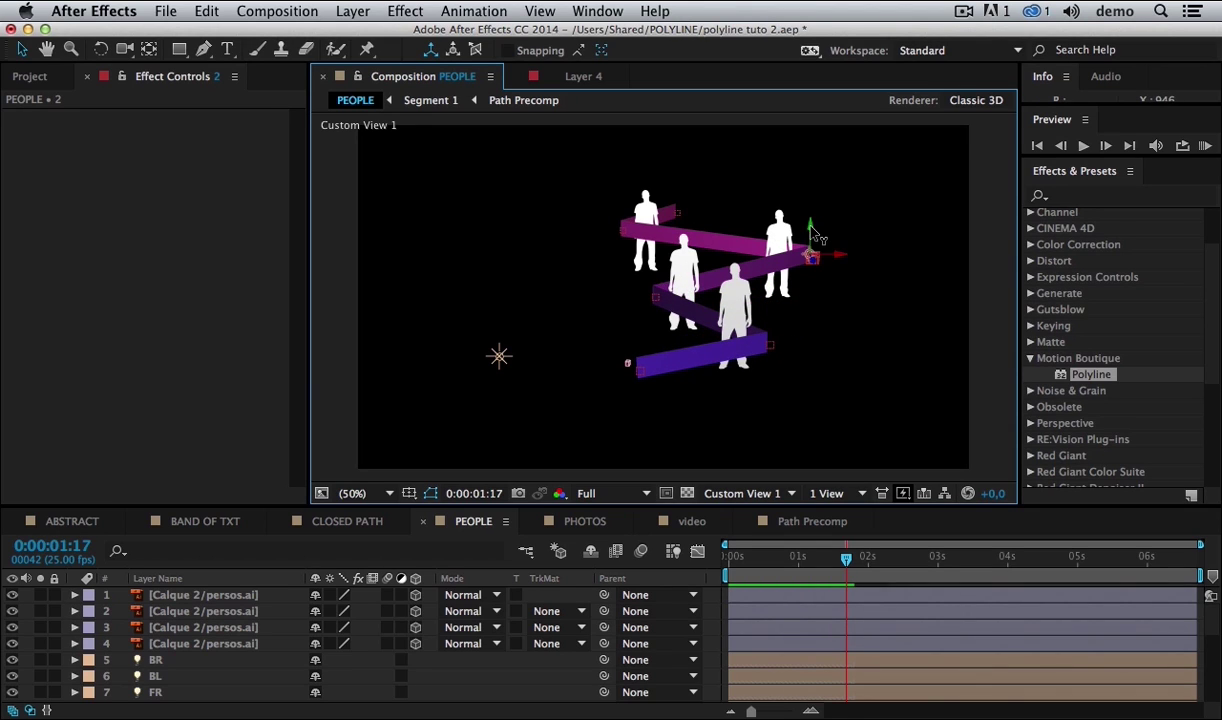
left_click_drag(812, 222, 812, 209)
key("space")
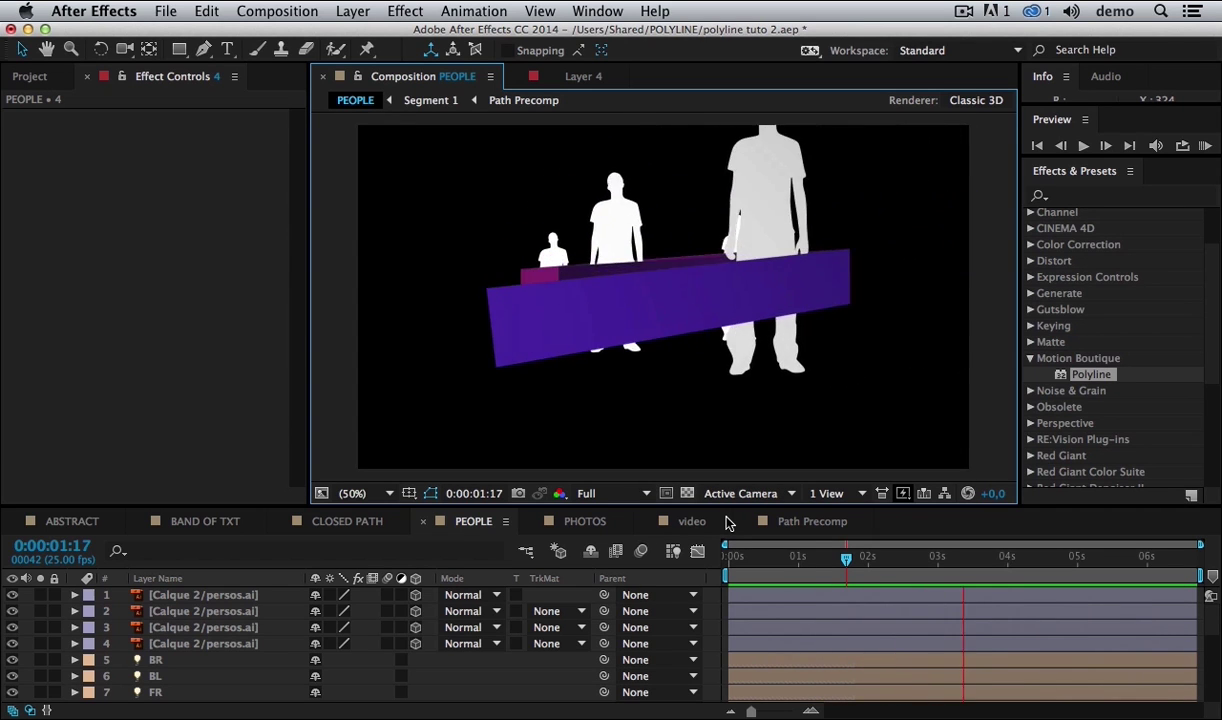
- Stop the preview and set Polyline's Reveal Animation to Linear
key("space")
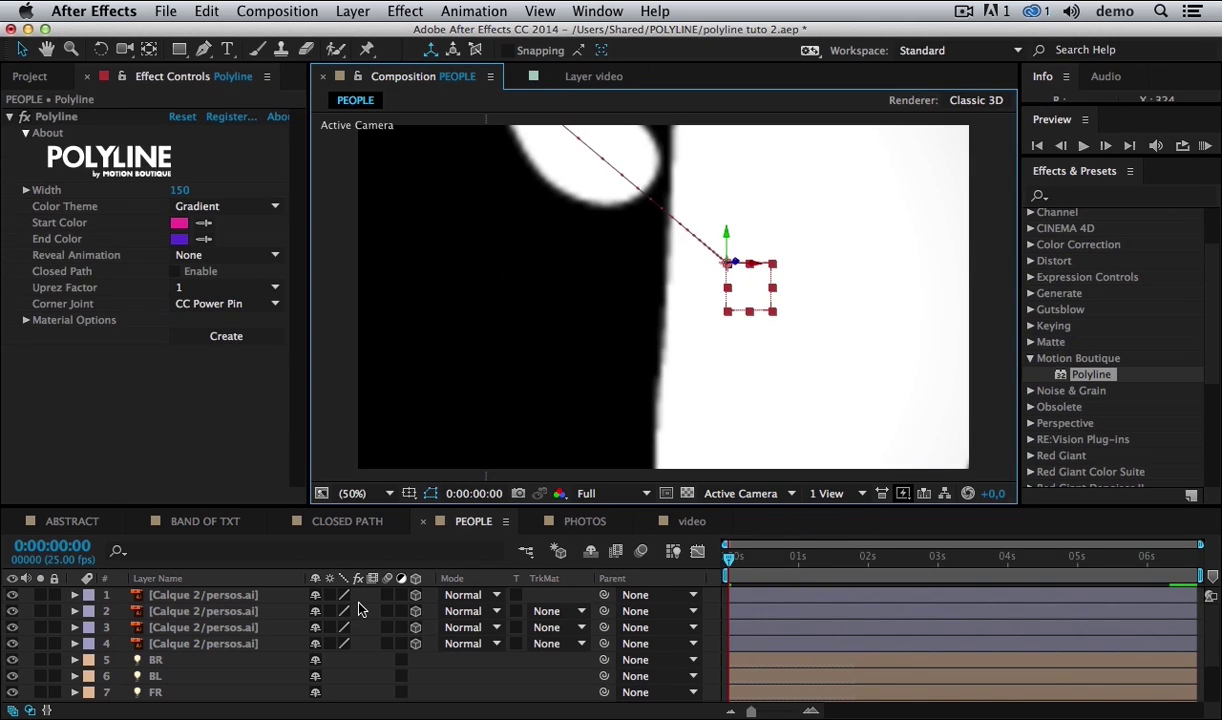
left_click(211, 438)
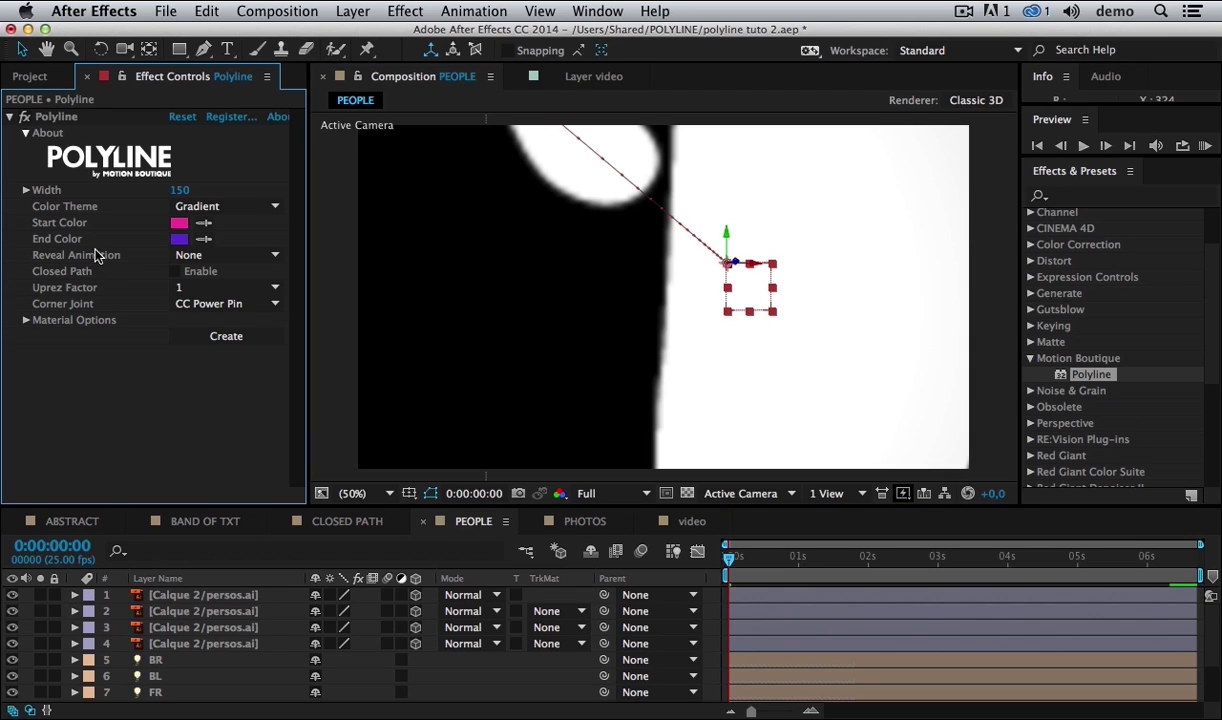
left_click(225, 255)
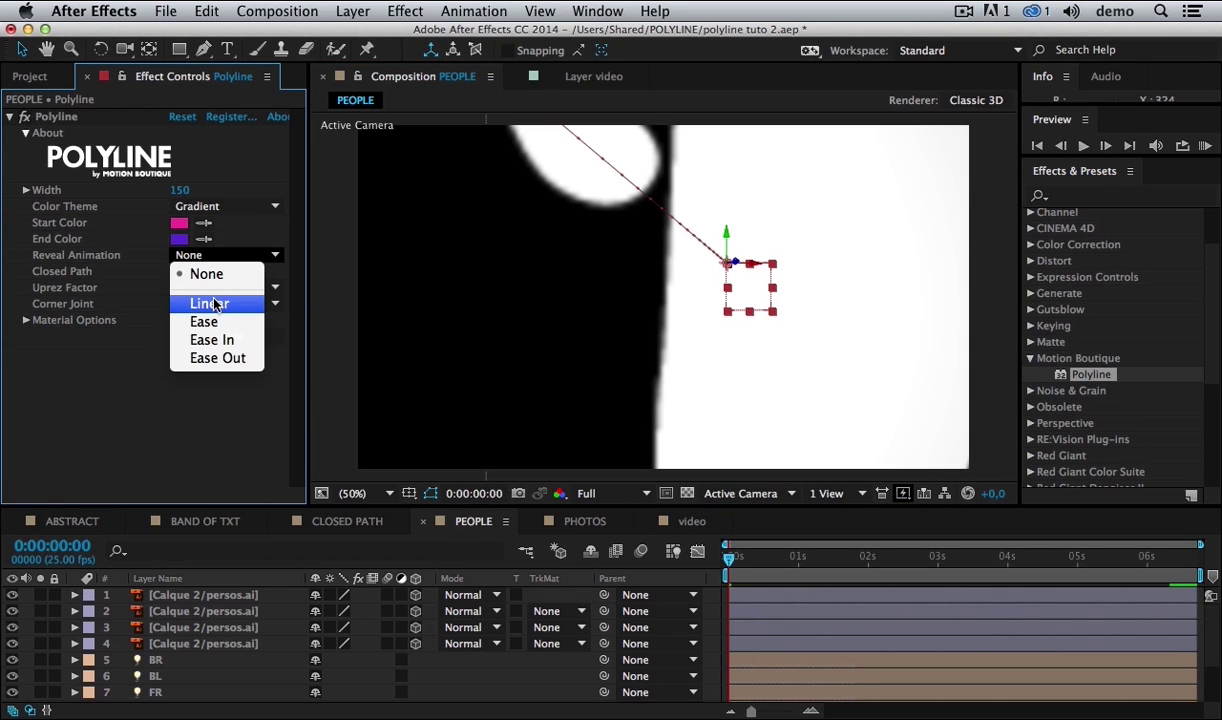
left_click(213, 304)
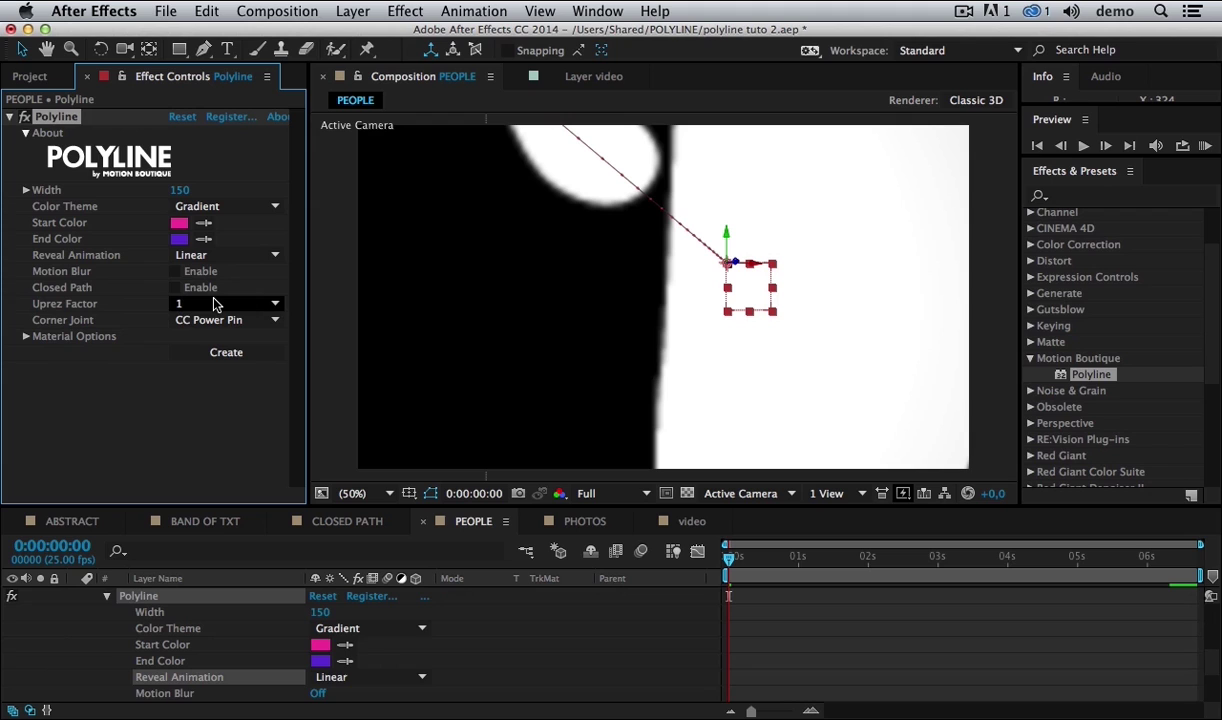
- Set the Color Theme to Granny Smith and rebuild the polyline
left_click(235, 207)
left_click(235, 135)
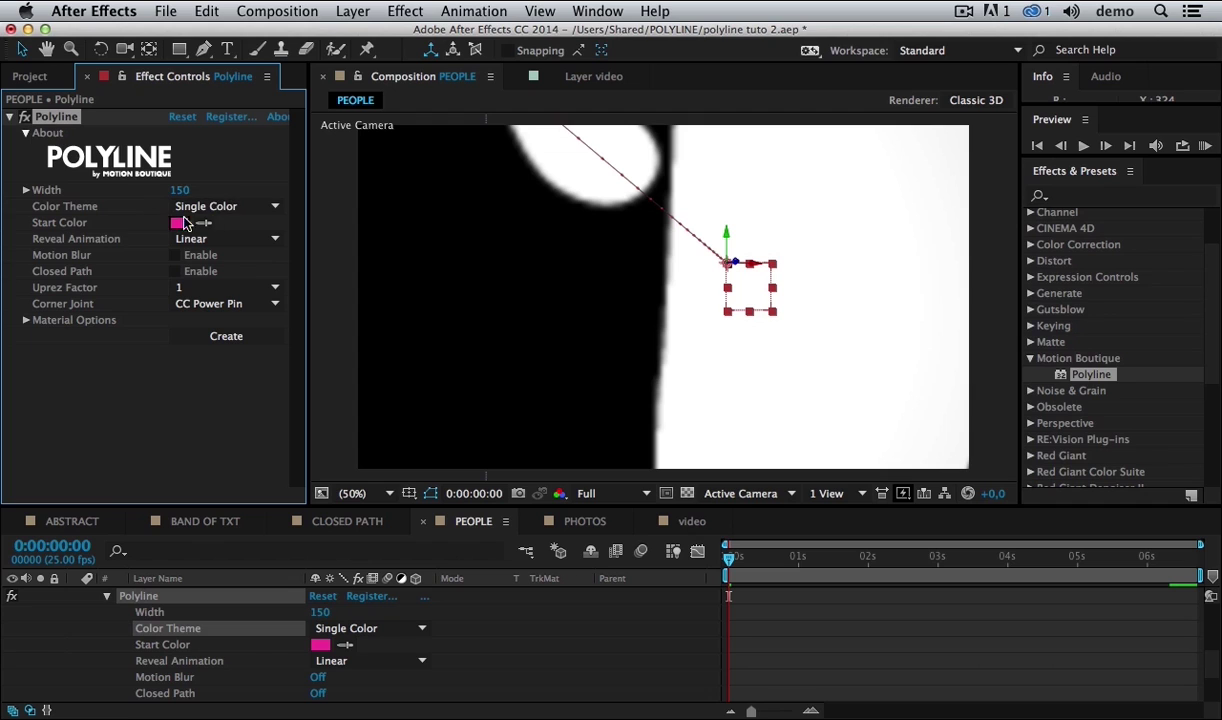
left_click(222, 207)
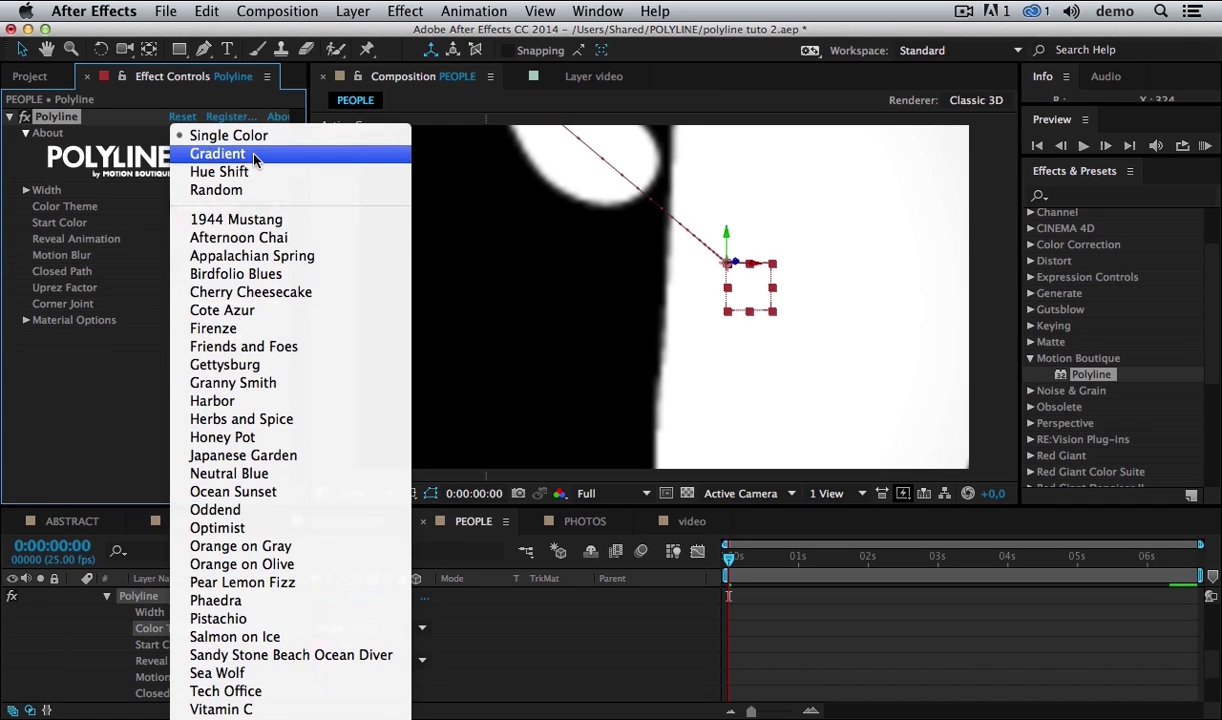
left_click(252, 155)
left_click(240, 206)
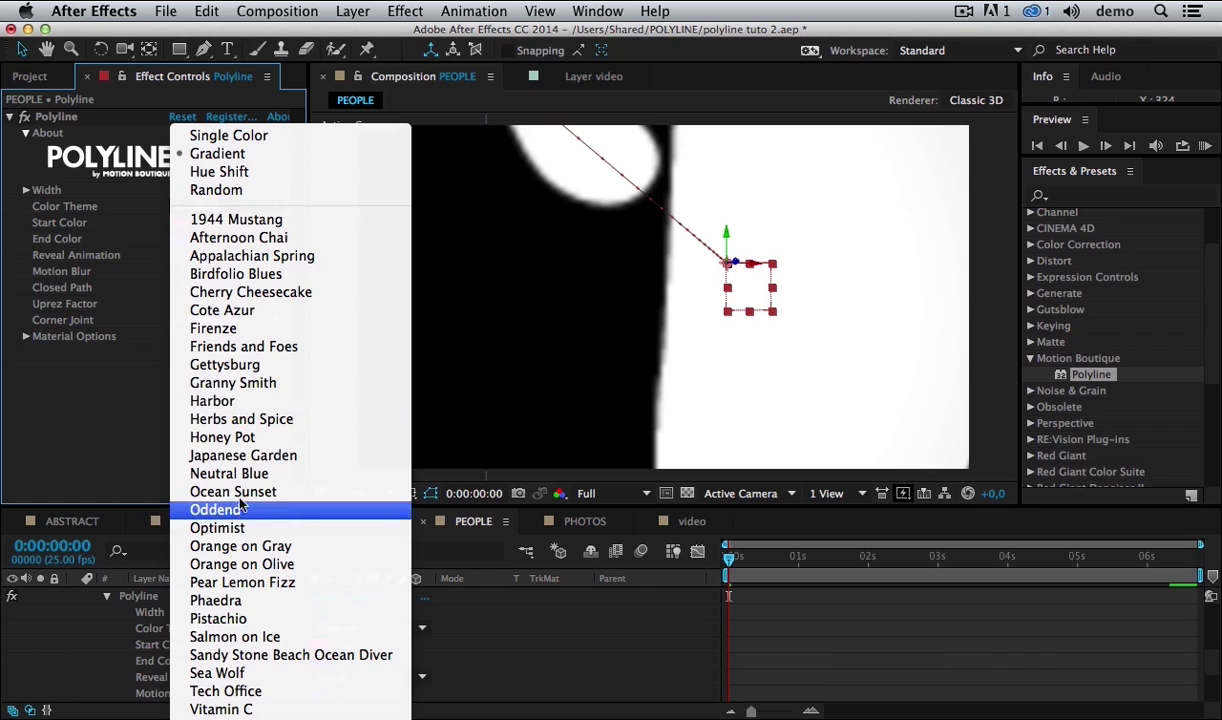
left_click(283, 393)
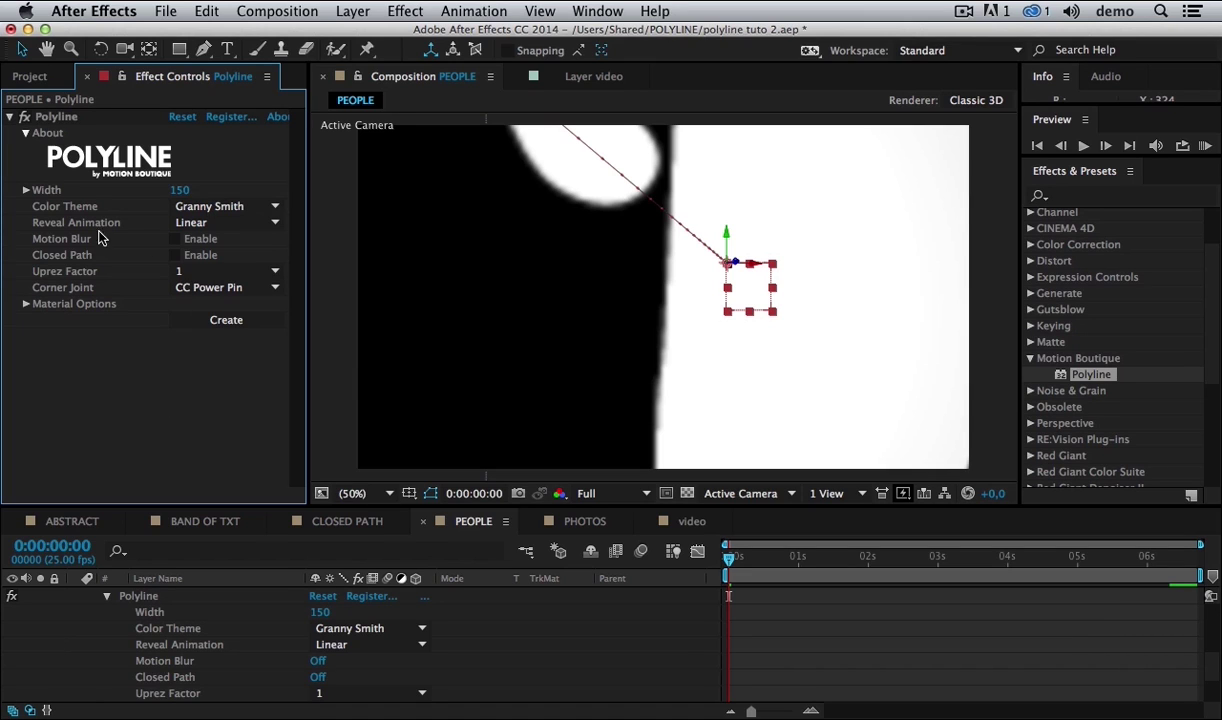
left_click(219, 322)
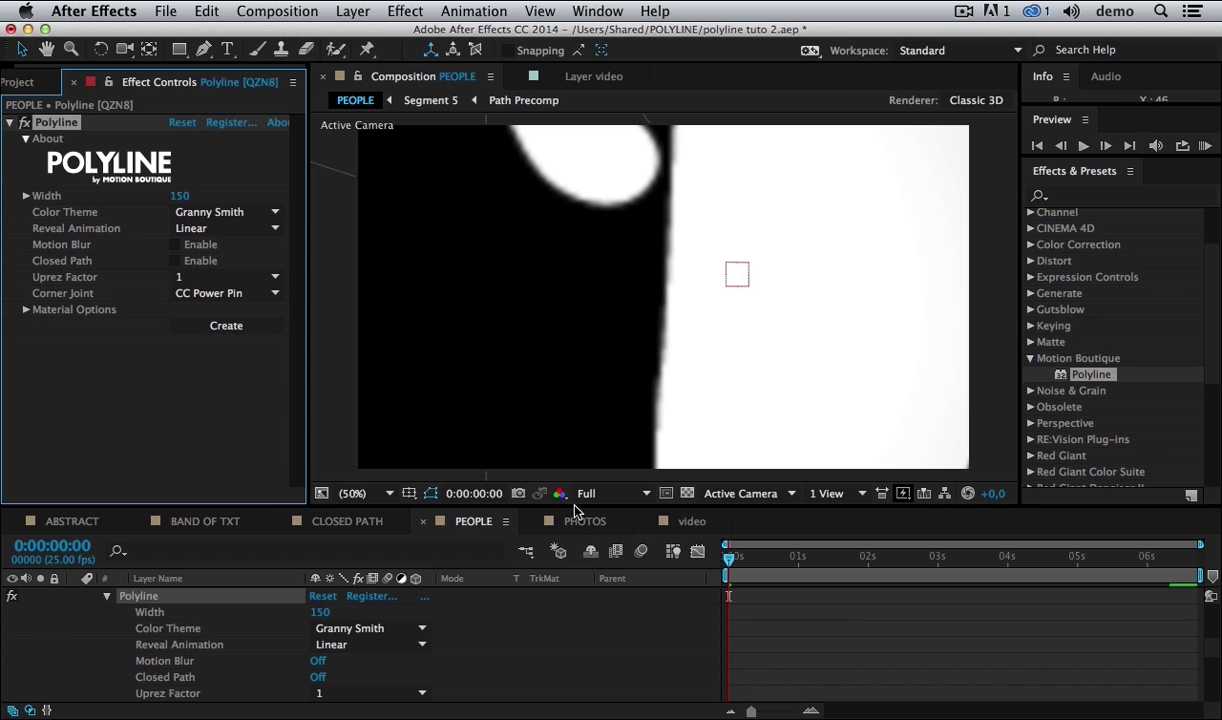
left_click(800, 625)
- Preview the rebuilt green ribbon, checking frames at 0:00:03:07 and 0:00:05:07
key("space")
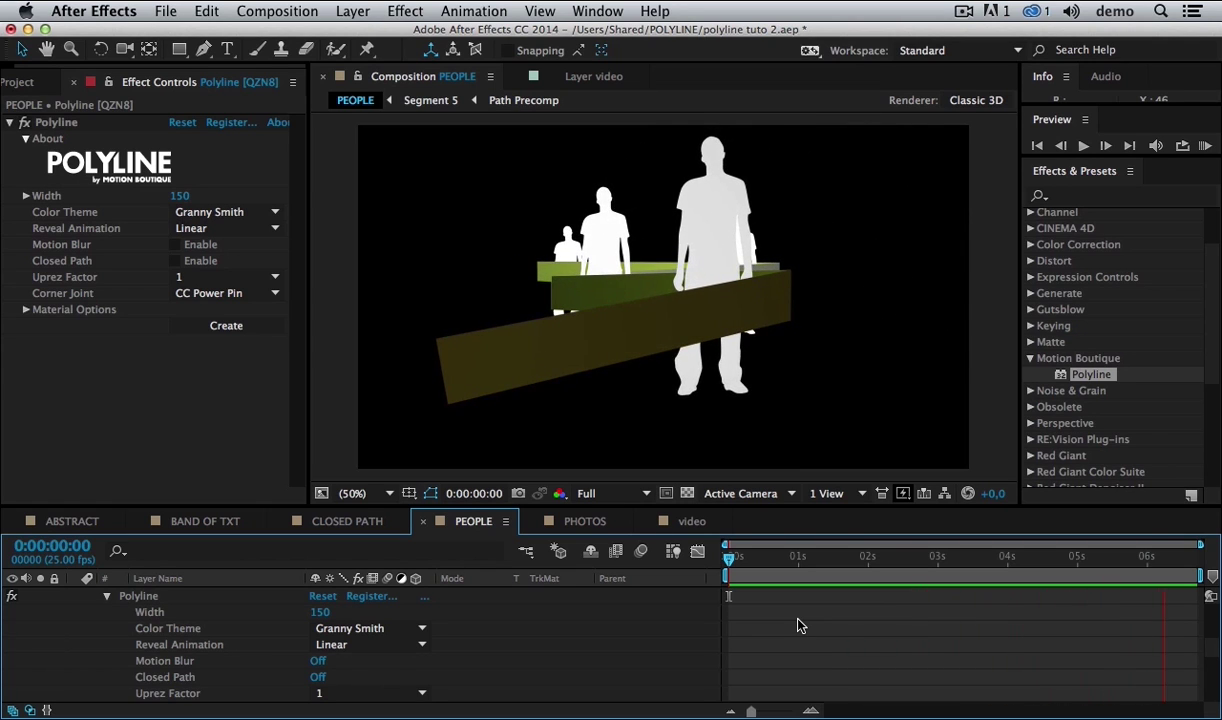
left_click(943, 557)
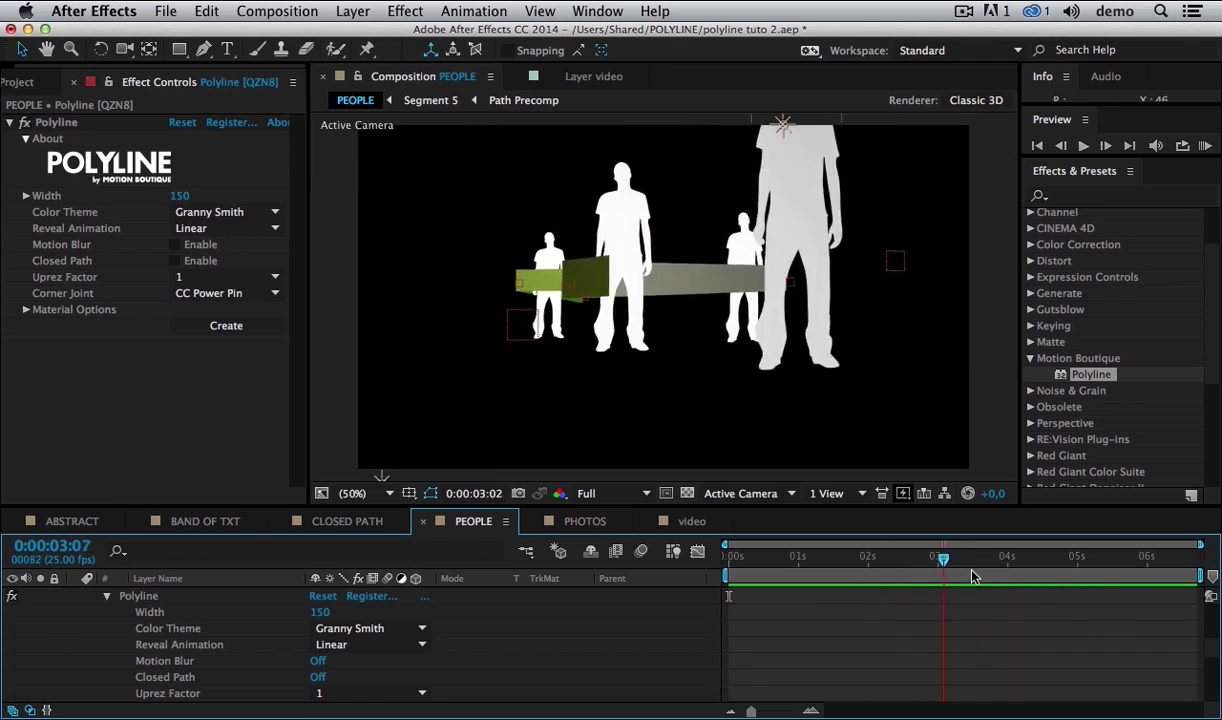
left_click(1097, 557)
scroll(120, 645, "up", 5)
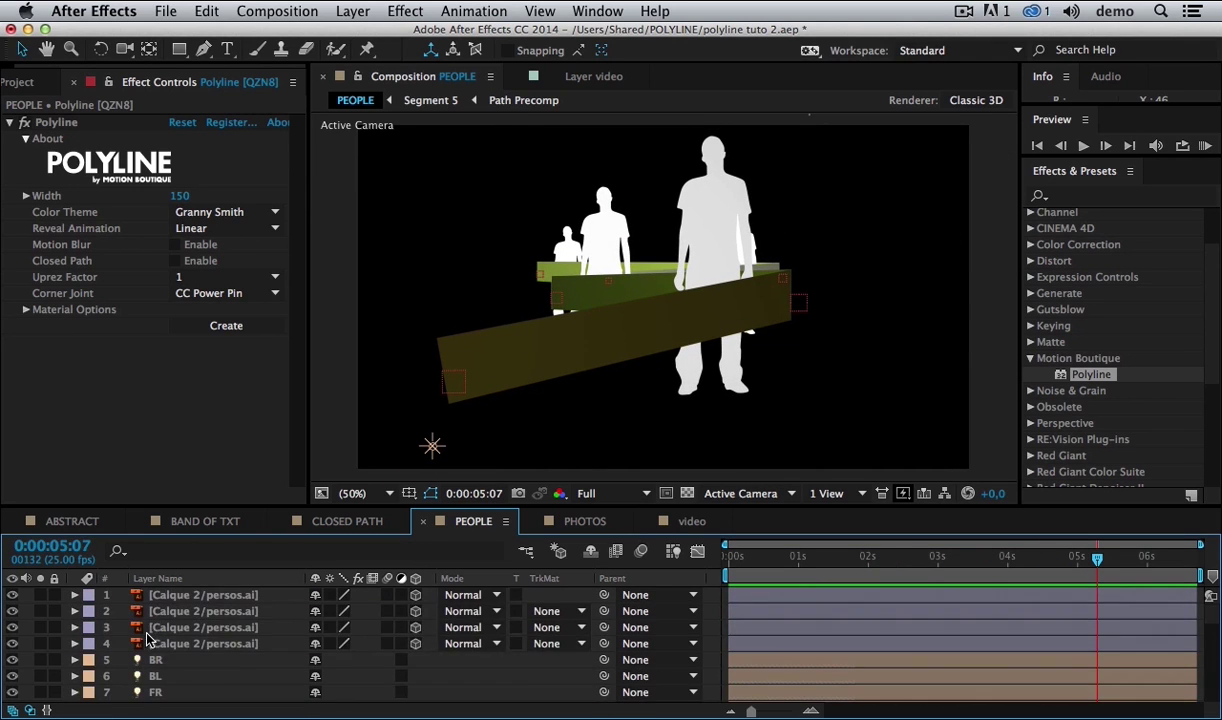
scroll(90, 655, "down", 2)
scroll(150, 650, "down", 5)
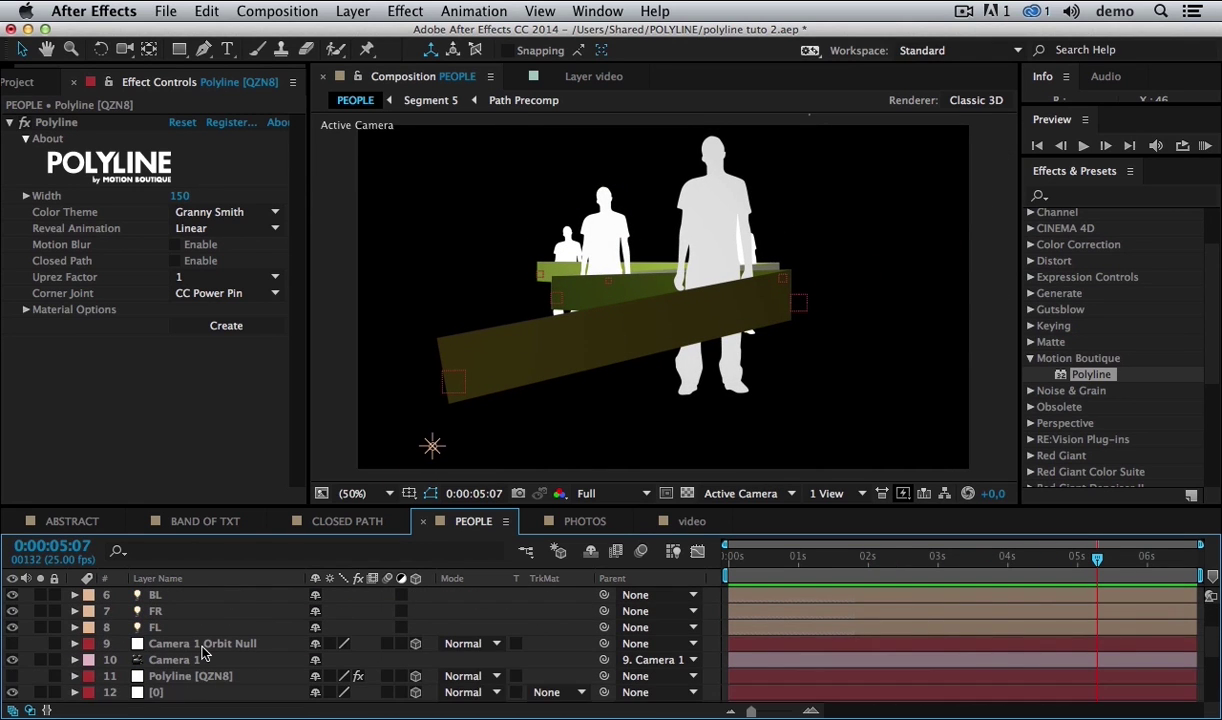
- Show the Segment layers' rotations and tilt Segment 1 to -45° on X
left_click(200, 630)
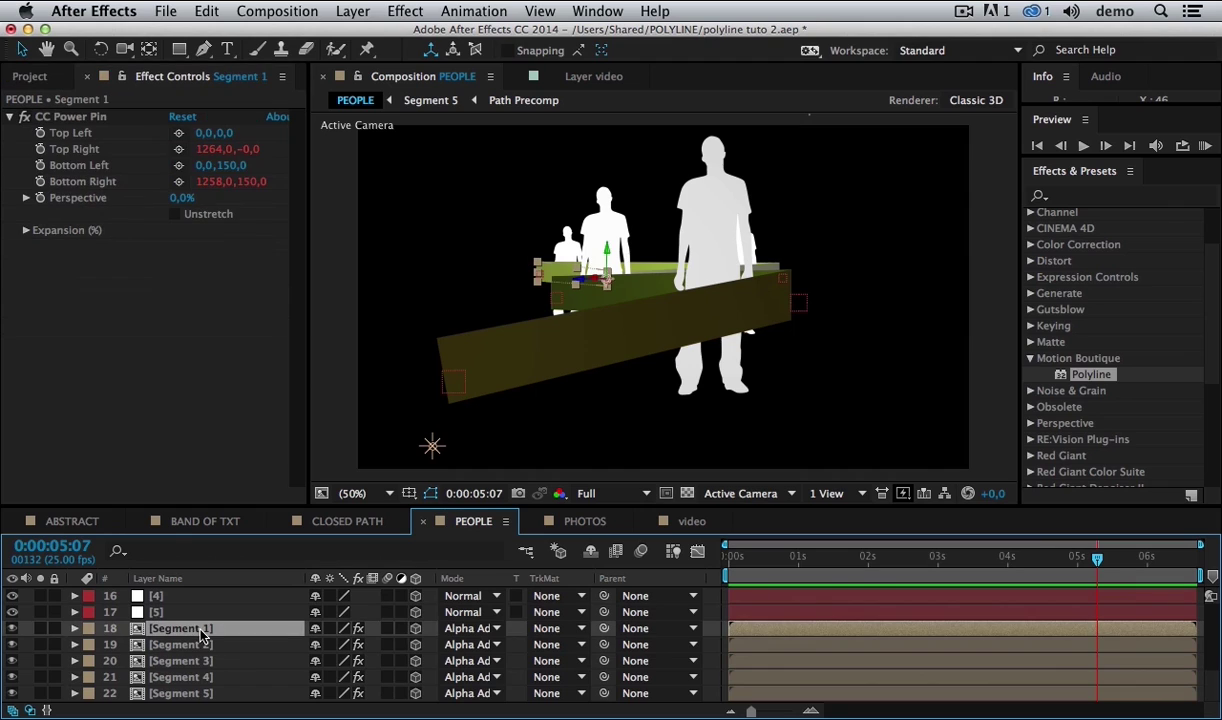
left_click(190, 693, "shift")
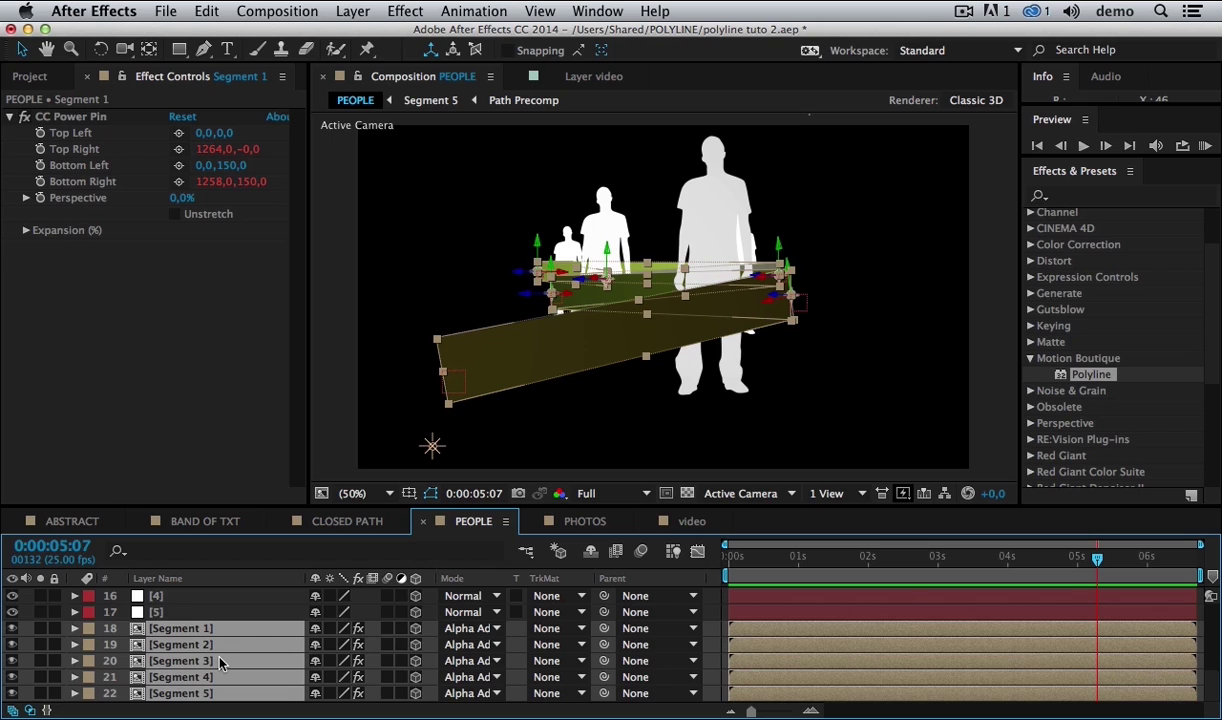
key("r")
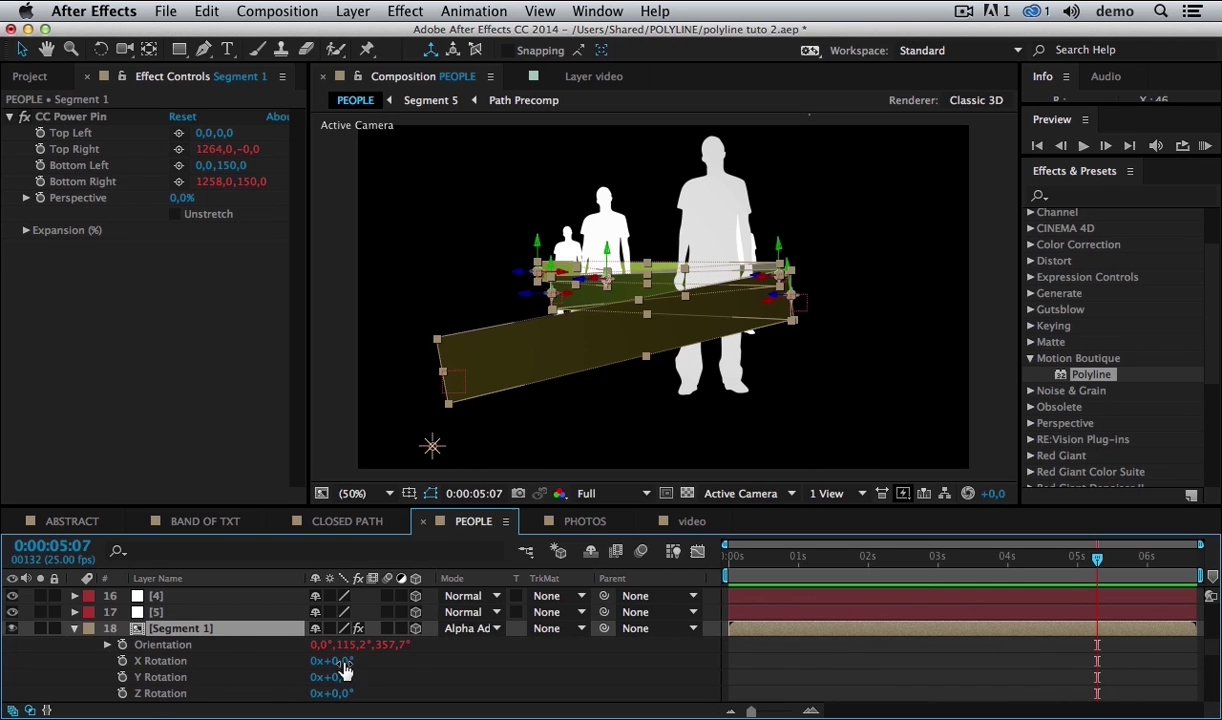
mouse_move(341, 664)
left_mouse_down()
mouse_move(372, 663)
mouse_move(292, 665)
mouse_move(345, 665)
left_mouse_up()
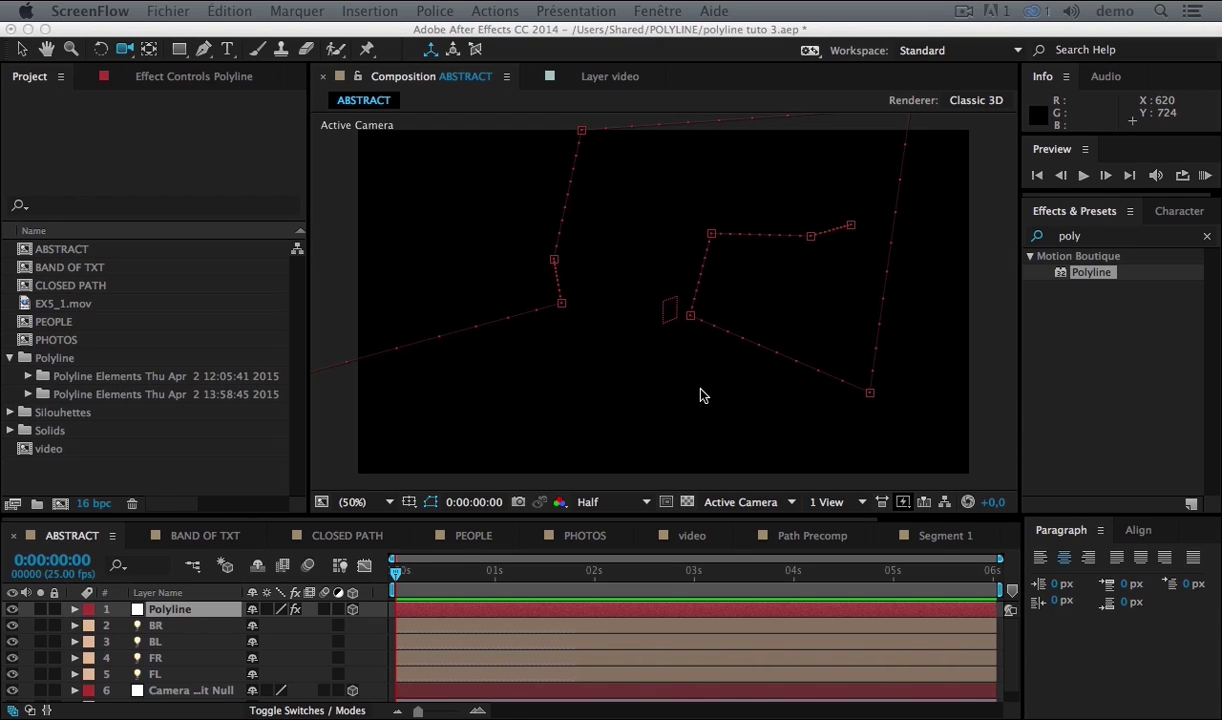
- Apply the Polyline effect to the Polyline layer just past the start and set Width to 150
left_click(415, 578)
left_click_drag(455, 572, 405, 588)
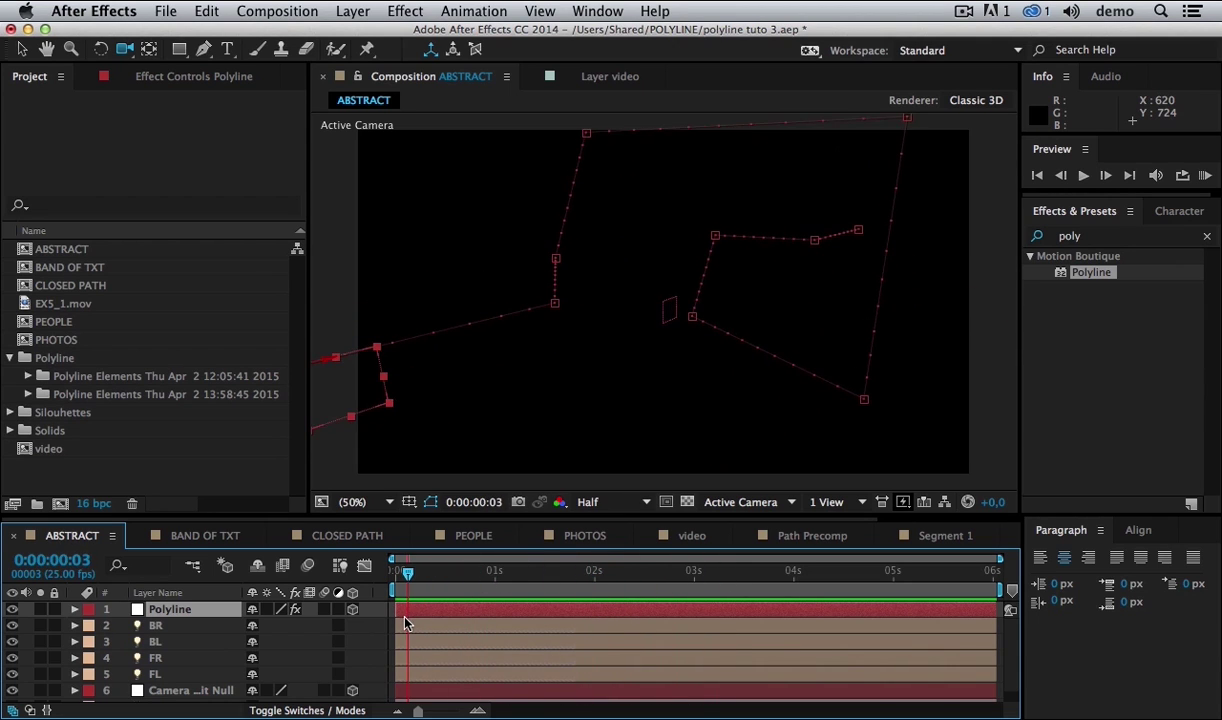
double_click(1092, 273)
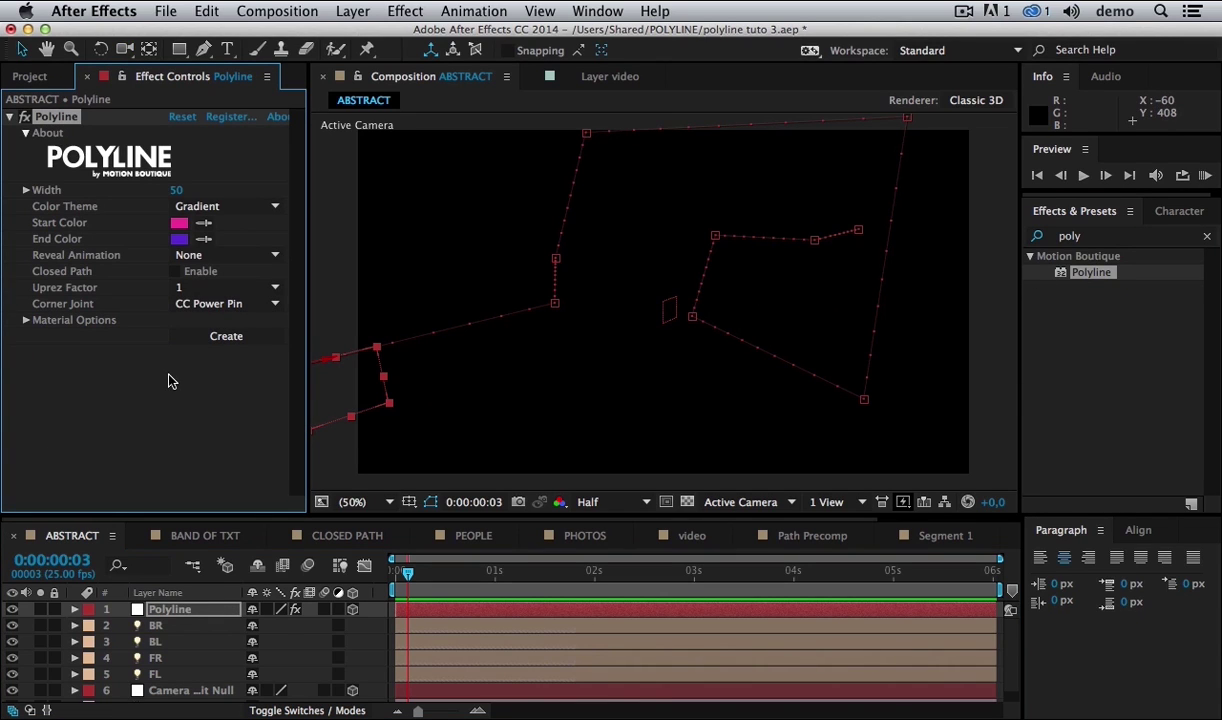
left_click(175, 191)
type("150")
key("Return")
left_click(162, 363)
- Create the pink-to-purple 3D ribbon segments and orbit Custom View 1 to inspect them
left_click(227, 337)
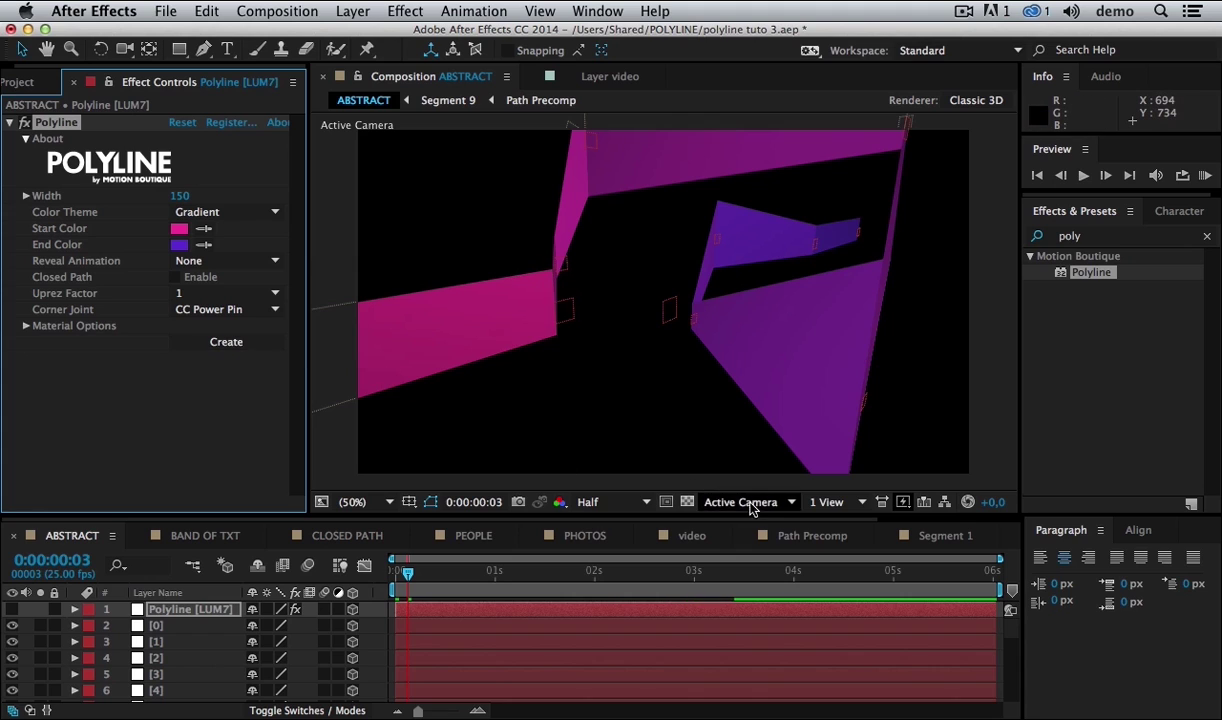
left_click(741, 501)
left_click(766, 698)
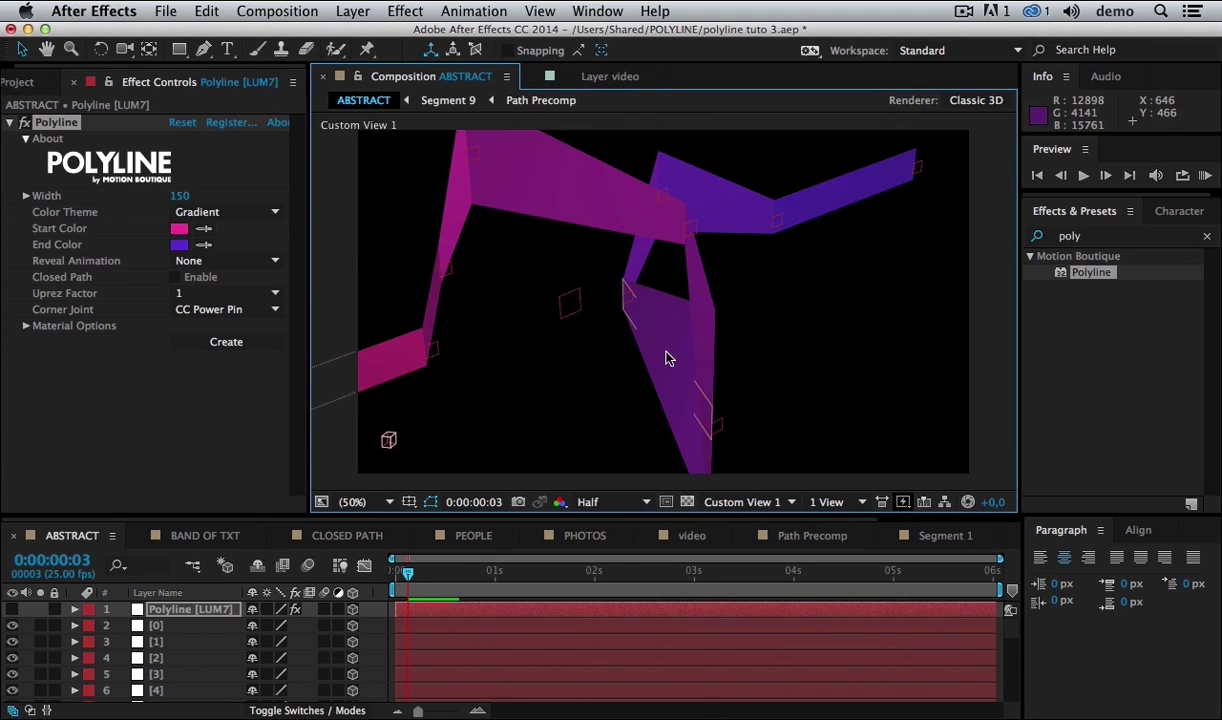
key("c")
mouse_move(562, 322)
left_mouse_down()
mouse_move(611, 338)
mouse_move(531, 305)
mouse_move(507, 308)
mouse_move(507, 322)
mouse_move(567, 325)
mouse_move(521, 319)
mouse_move(507, 292)
mouse_move(551, 335)
mouse_move(576, 333)
left_mouse_up()
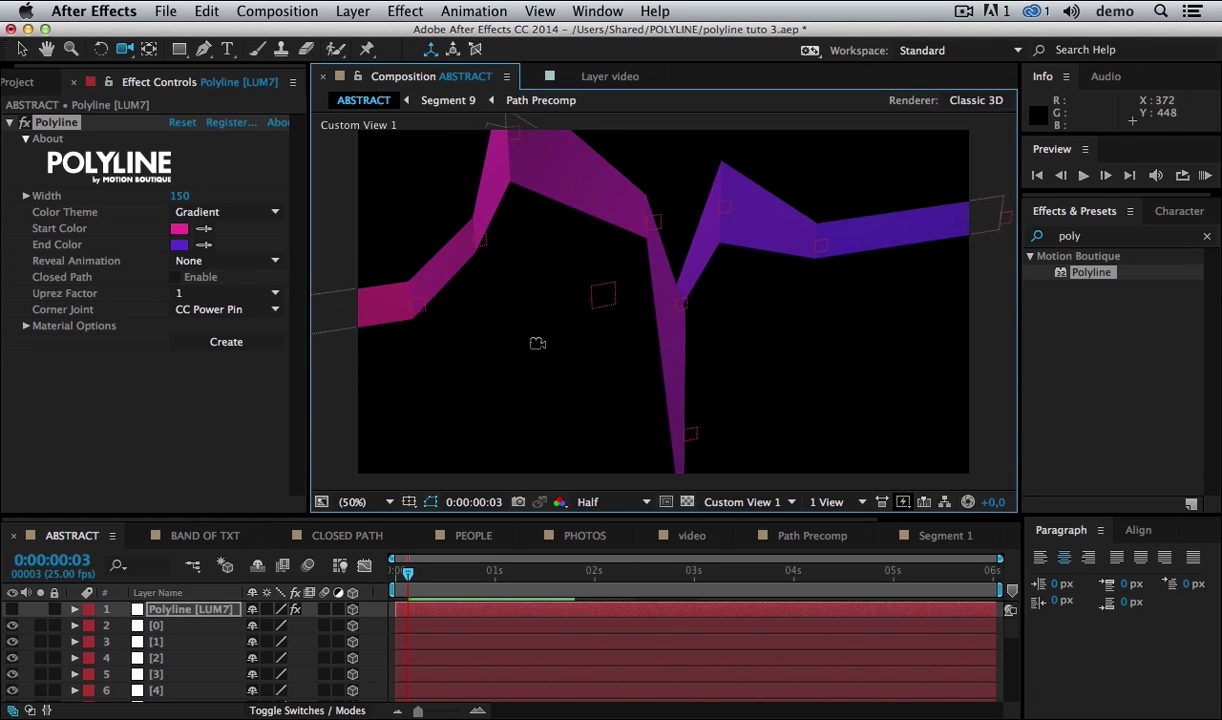
- Tilt Segment 2 to about -26° X Rotation, undoing a trial free rotation in the viewer
key("v")
left_click(420, 268)
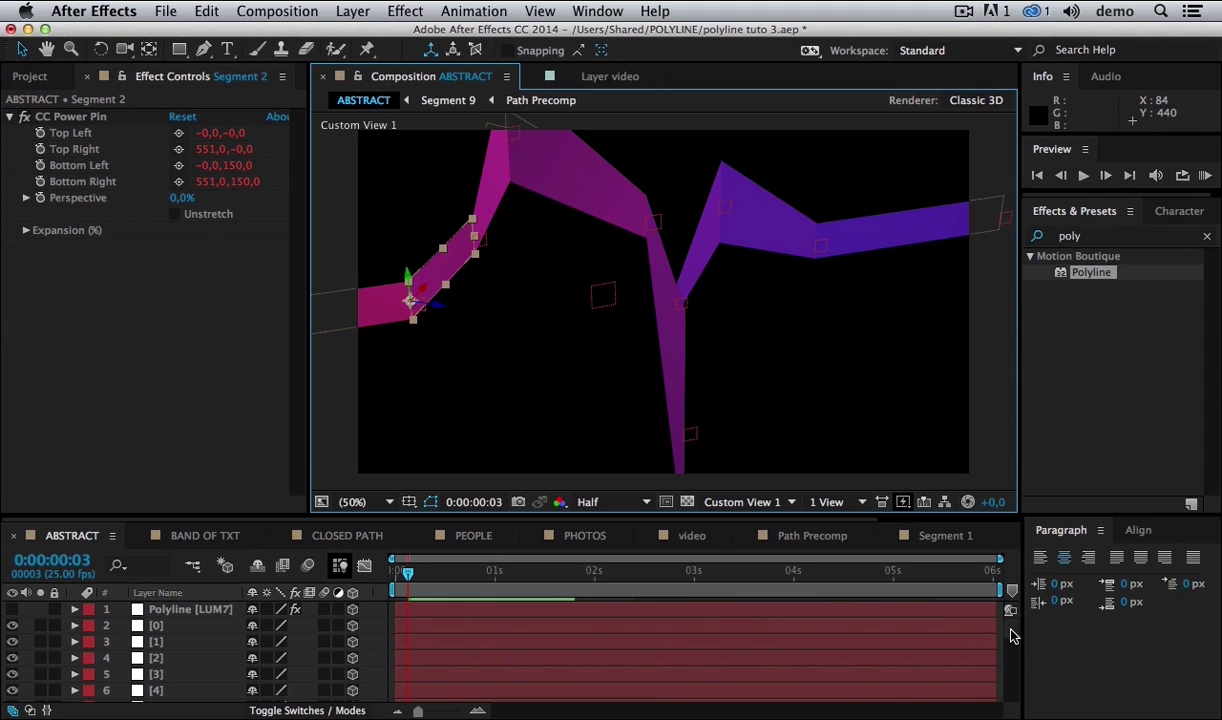
scroll(1010, 636, "down", 5)
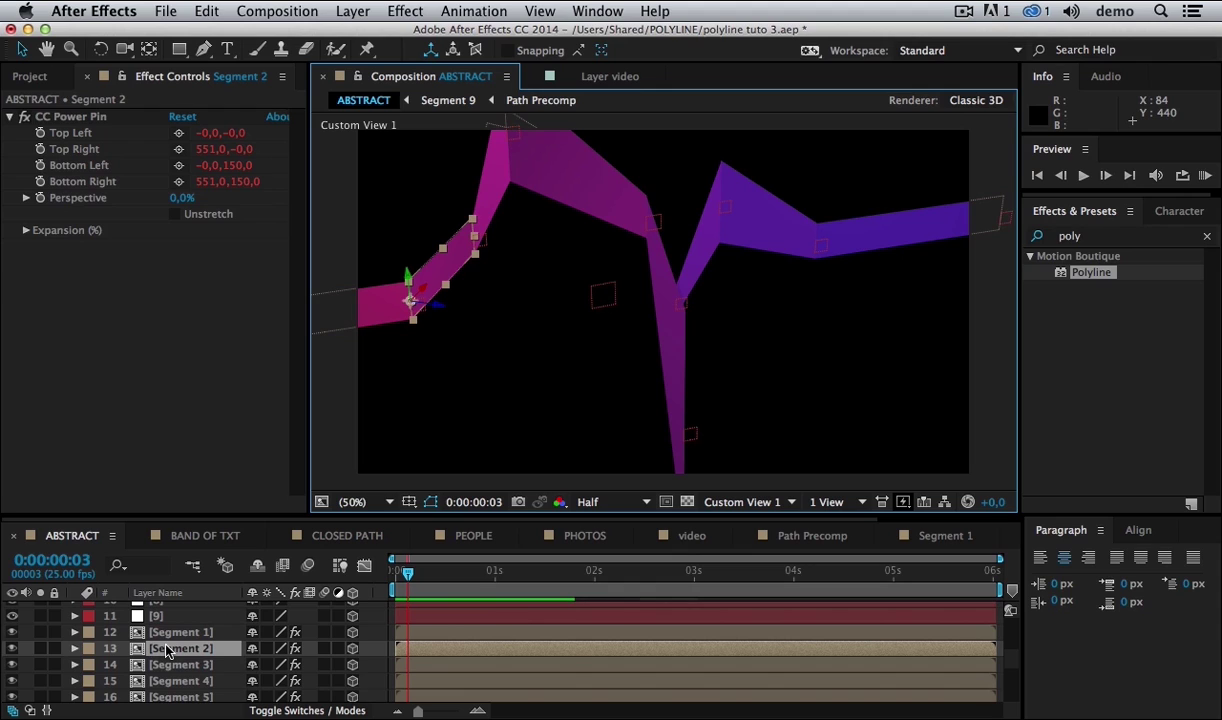
key("r")
left_click_drag(270, 681, 255, 681)
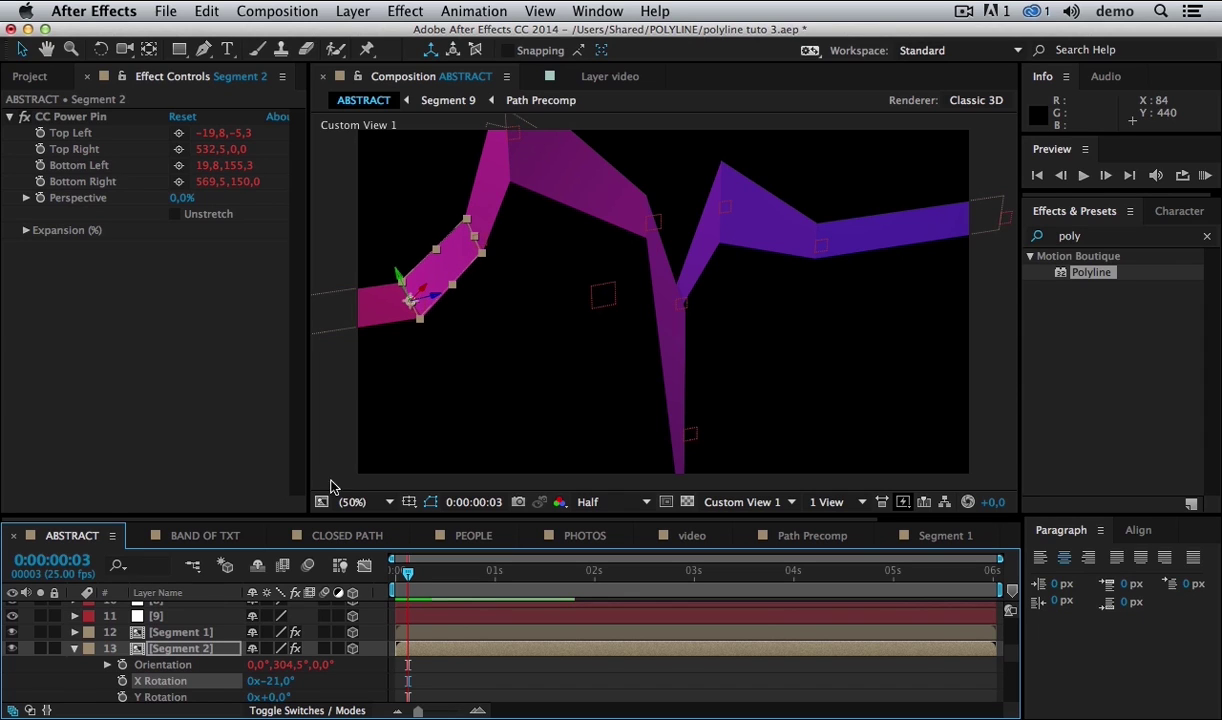
key("w")
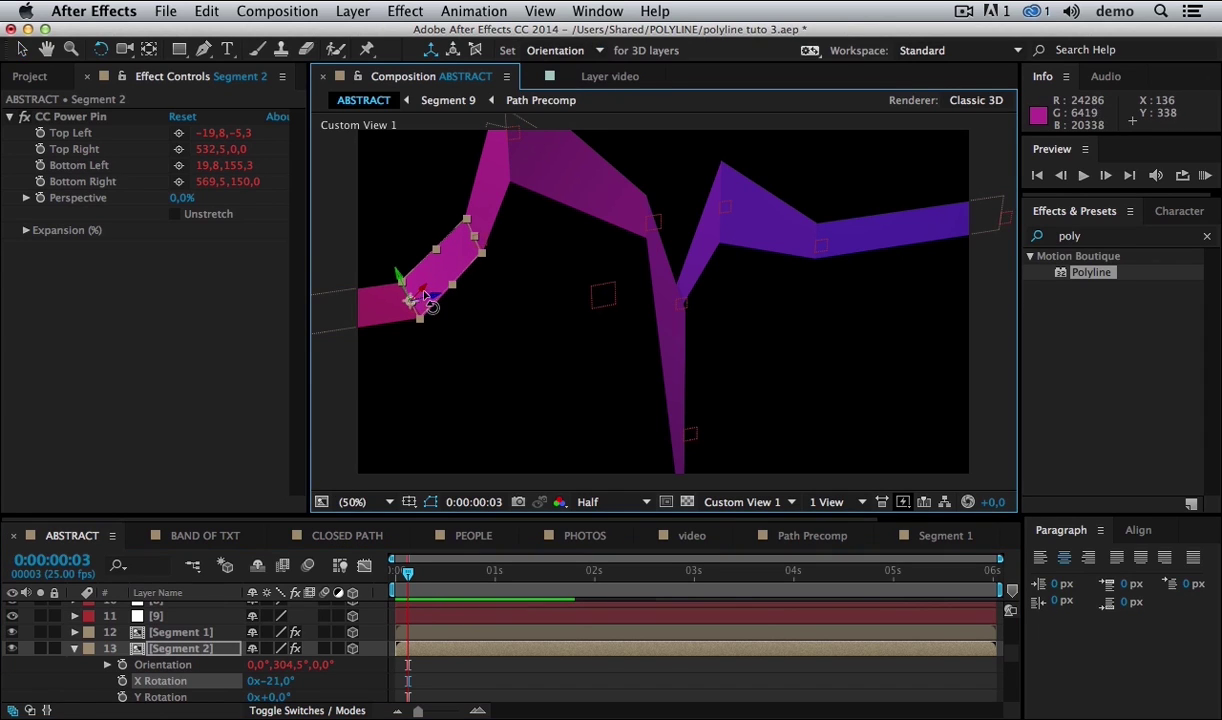
mouse_move(426, 287)
left_mouse_down()
mouse_move(424, 306)
mouse_move(470, 330)
mouse_move(415, 292)
mouse_move(432, 280)
left_mouse_up()
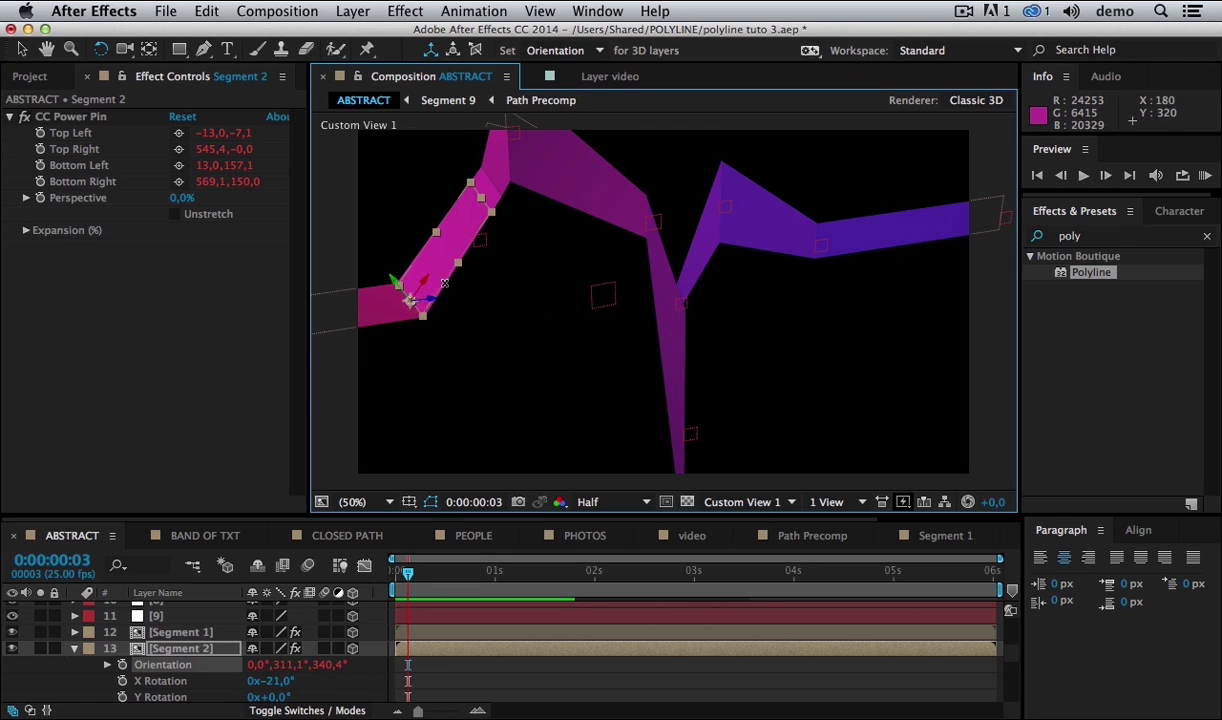
key("super+z")
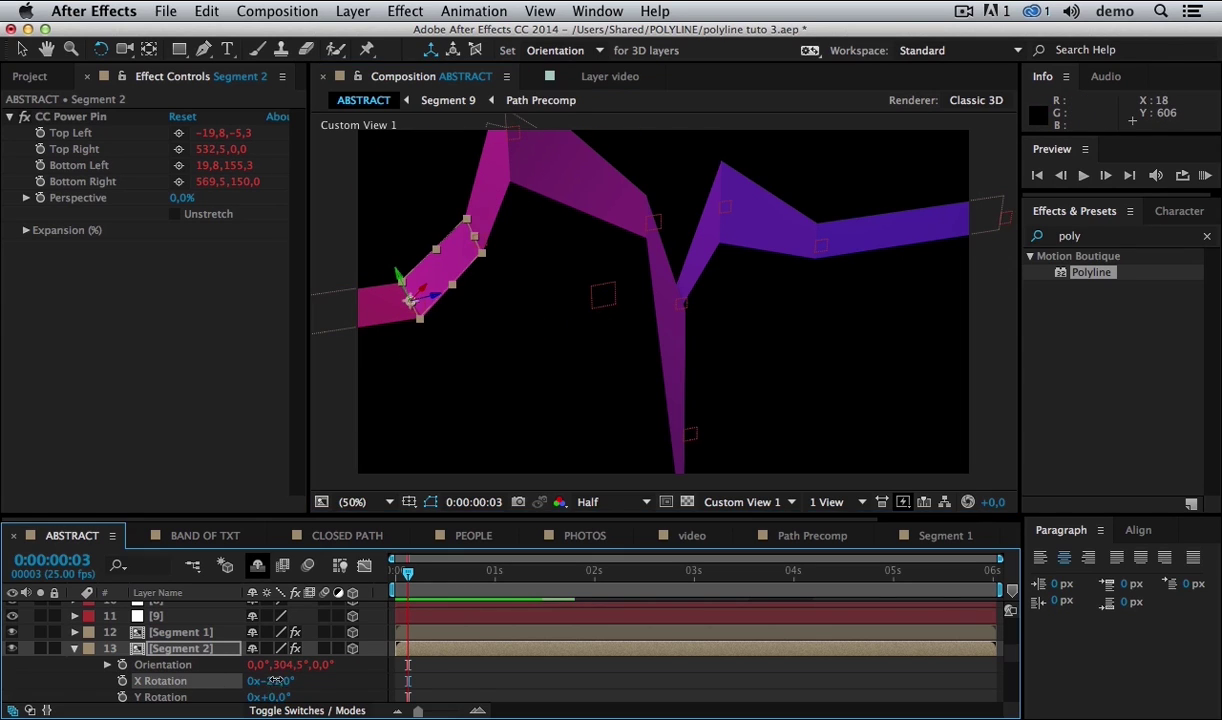
left_click_drag(267, 680, 250, 680)
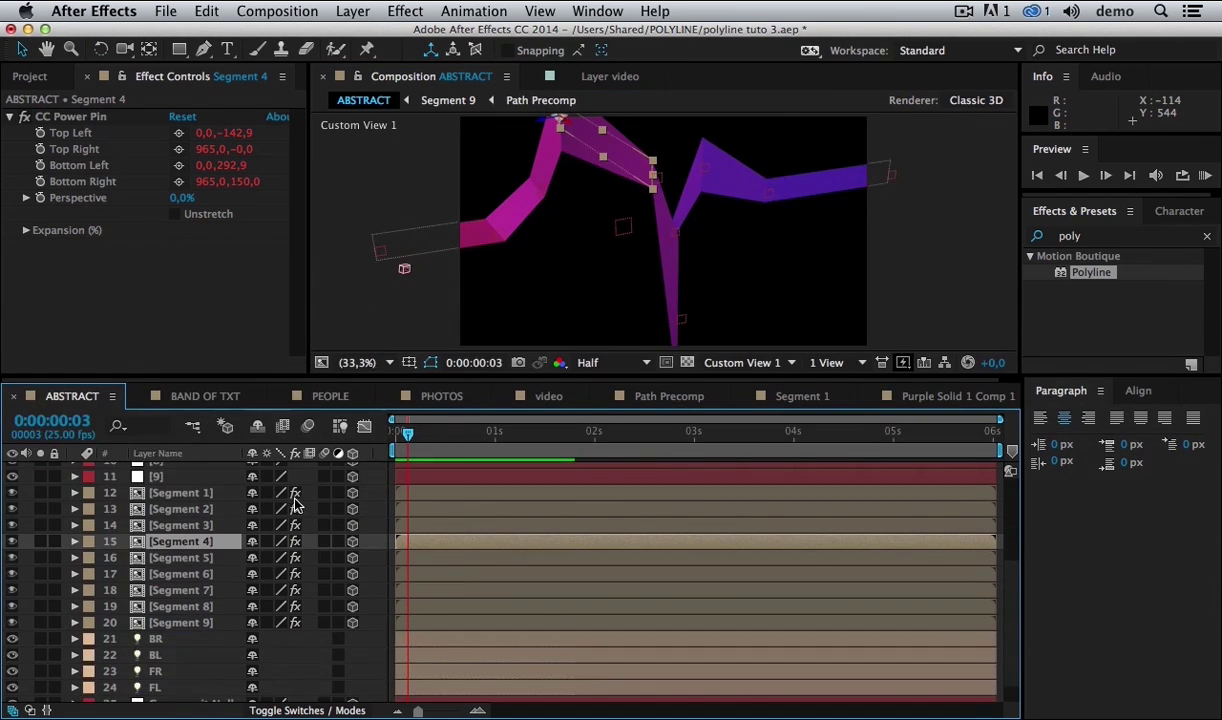
- Rotate Segments 4, 6 and 8 to -90°, +91° and +29° on X
key("r")
left_click_drag(257, 574, 230, 575)
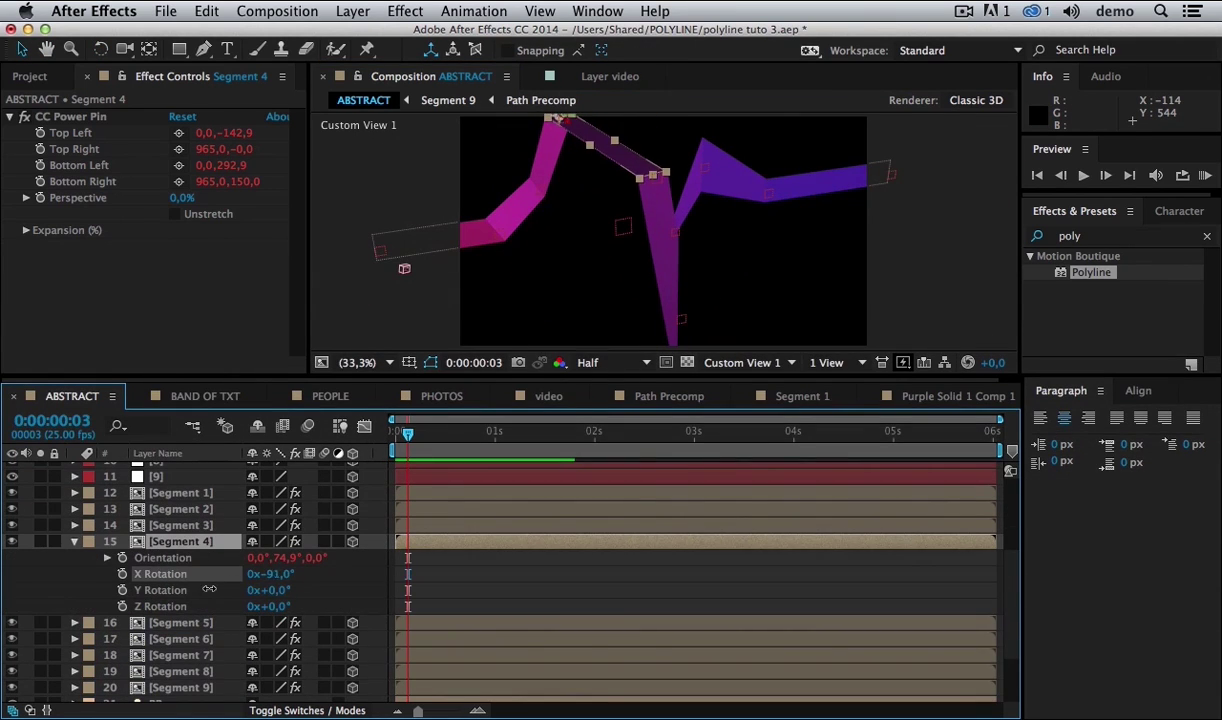
left_click(663, 295)
key("r")
left_click_drag(268, 671, 310, 671)
left_click(745, 180)
key("r")
scroll(200, 560, "down", 3)
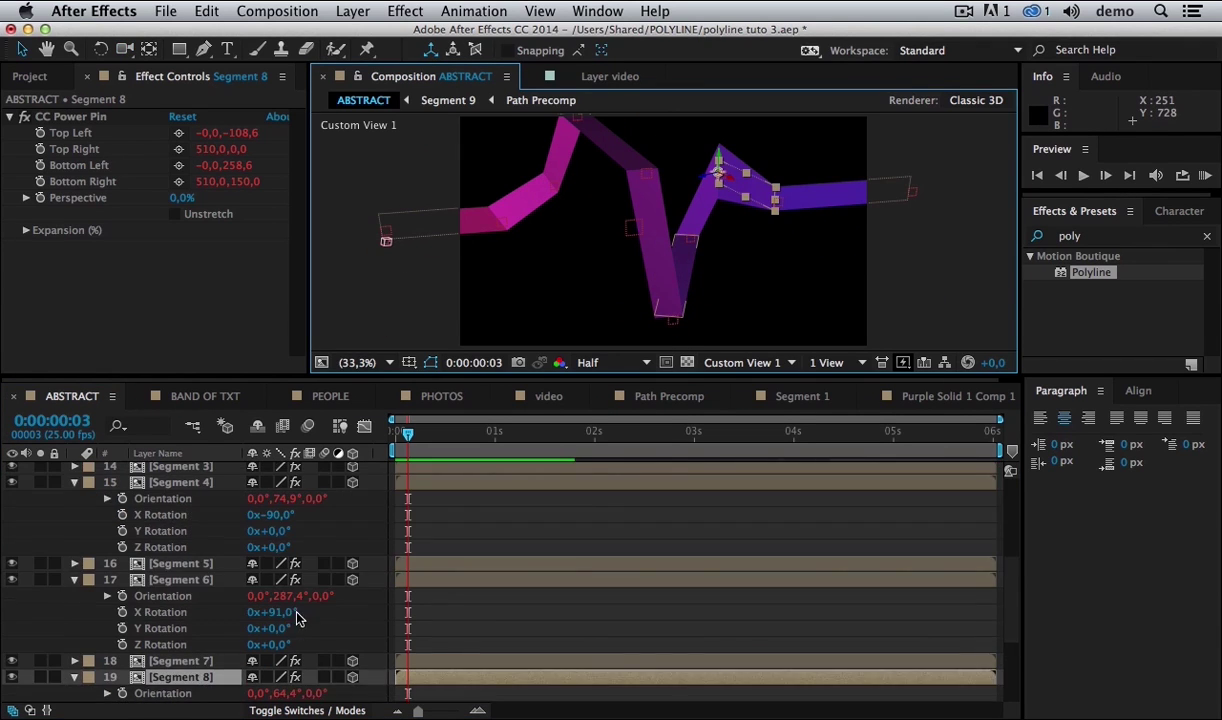
left_click_drag(272, 612, 313, 615)
- Tilt Segment 5 slightly on X, to about -1°
key("c")
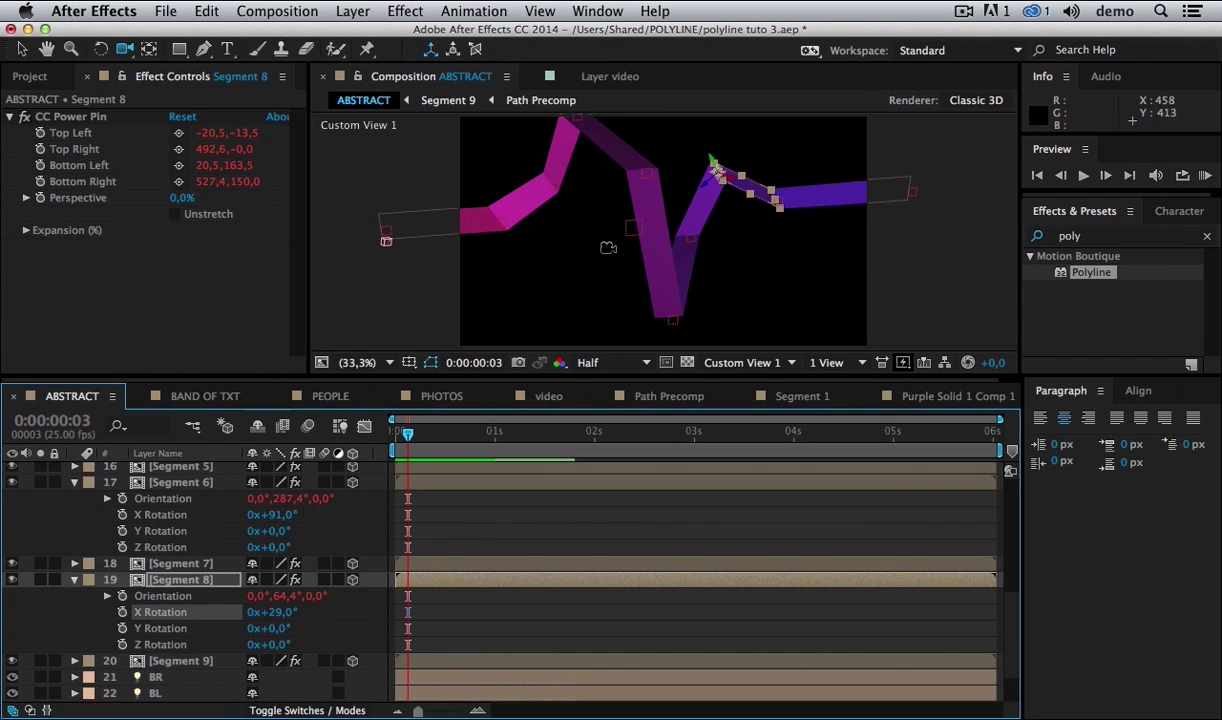
mouse_move(580, 237)
left_mouse_down()
mouse_move(734, 238)
mouse_move(523, 234)
mouse_move(505, 200)
mouse_move(559, 240)
mouse_move(580, 240)
left_mouse_up()
key("v")
left_click(603, 240)
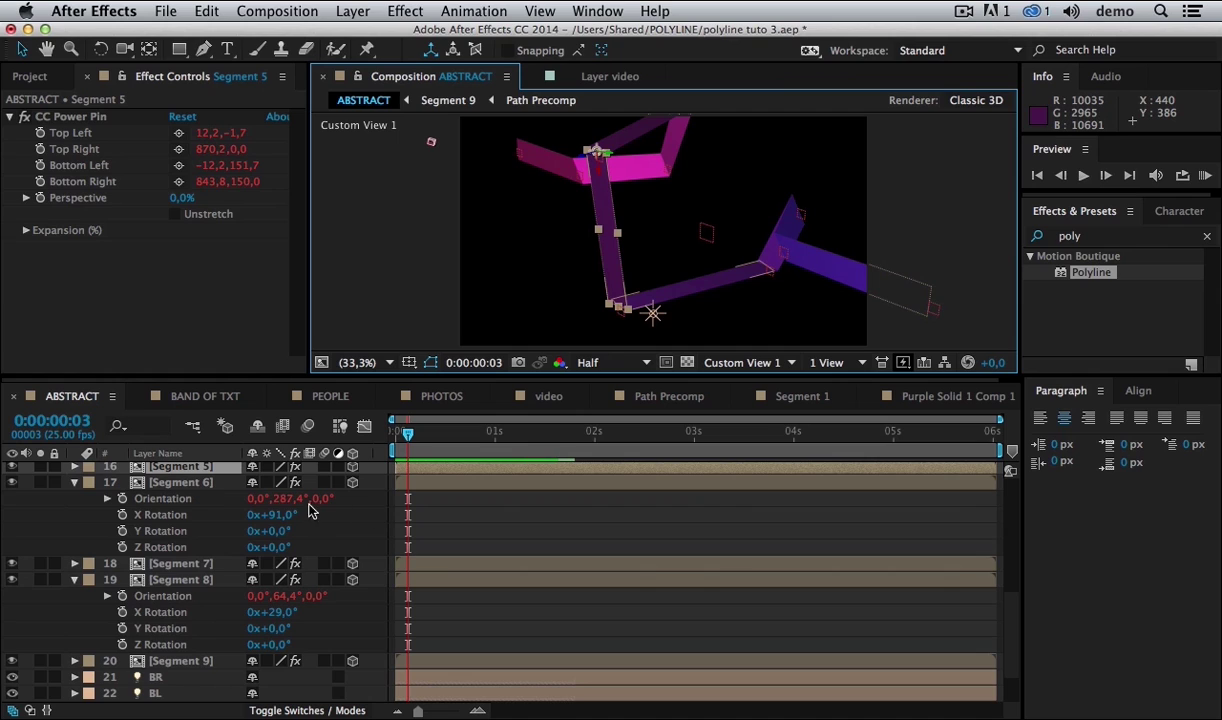
key("r")
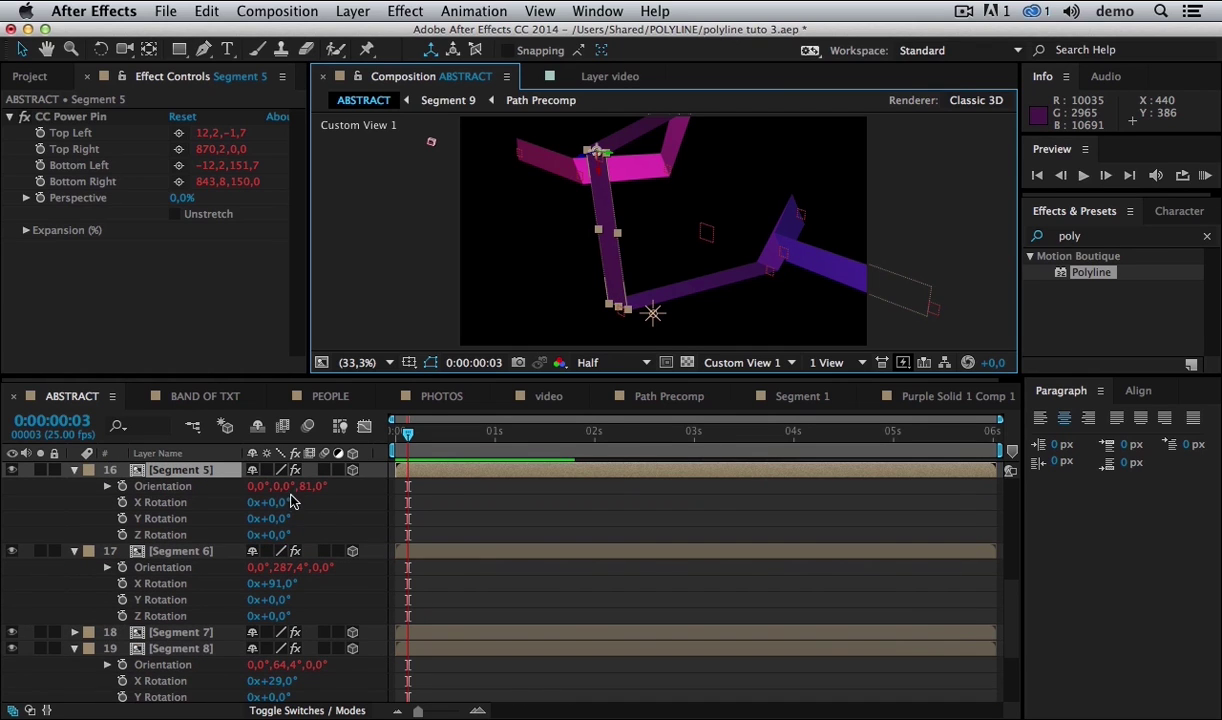
left_click_drag(287, 509, 284, 503)
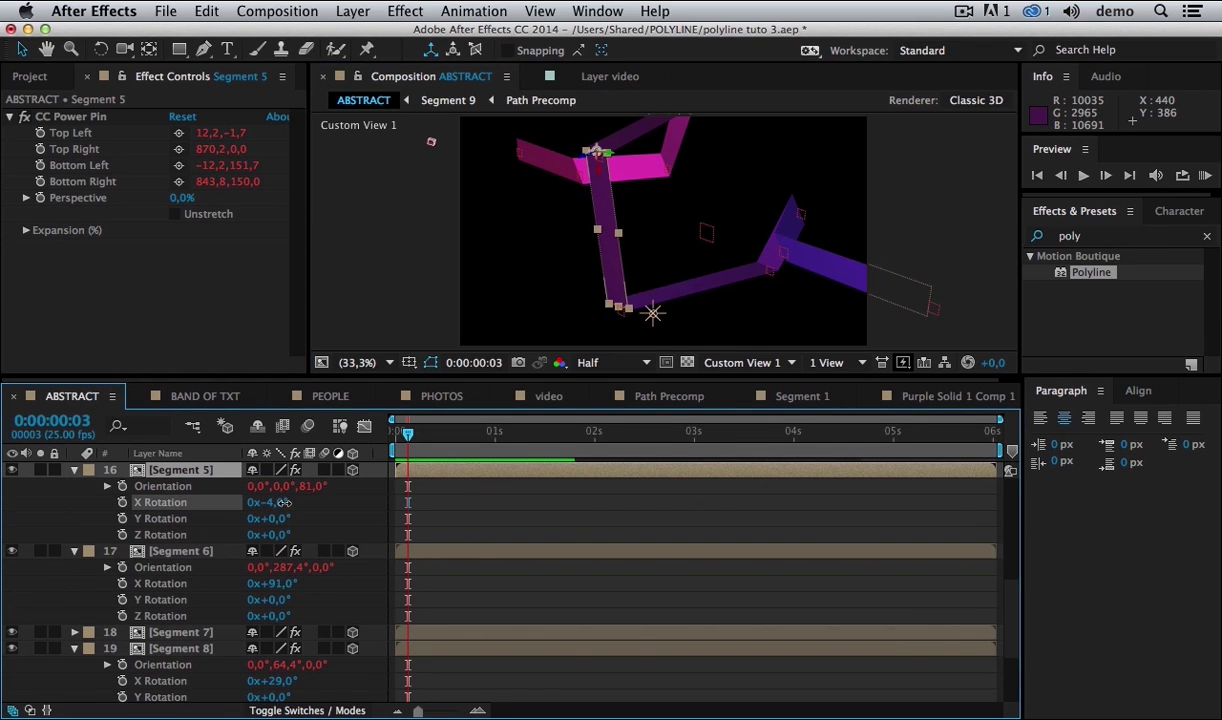
left_click(697, 263)
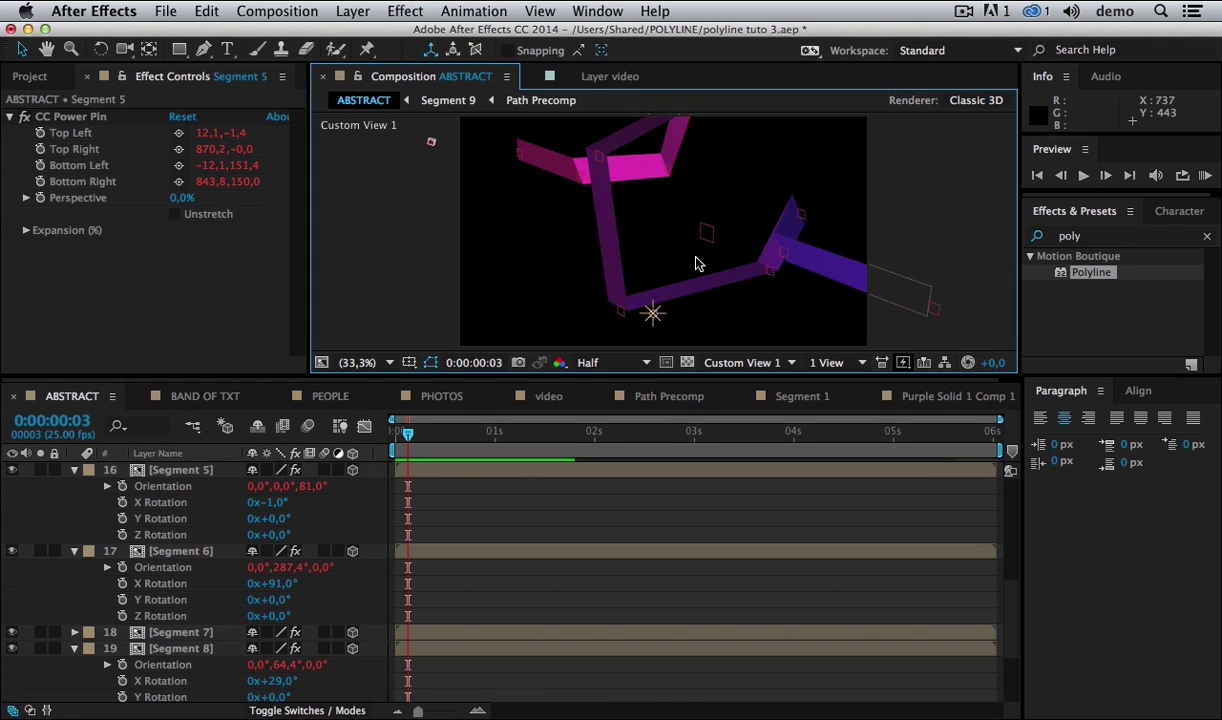
- Tilt Segment 7 to about -13° on X and review the folded ribbon
key("c")
mouse_move(717, 265)
left_mouse_down()
mouse_move(646, 237)
mouse_move(715, 262)
left_mouse_up()
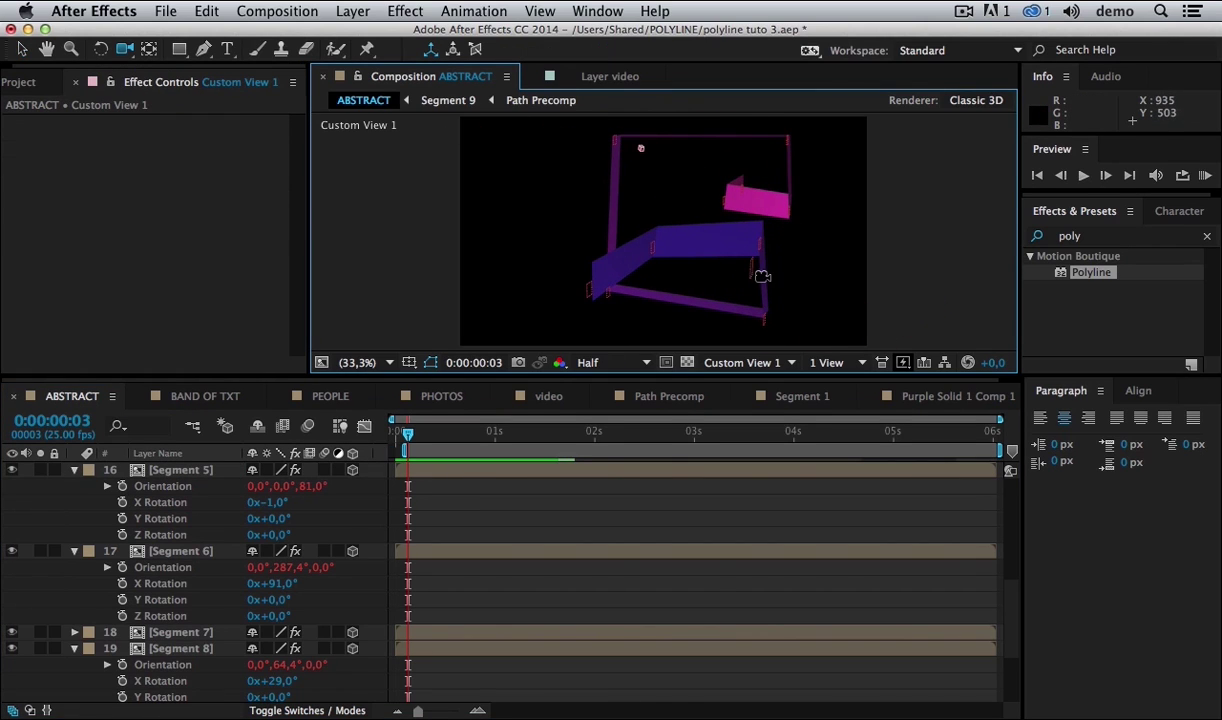
key("v")
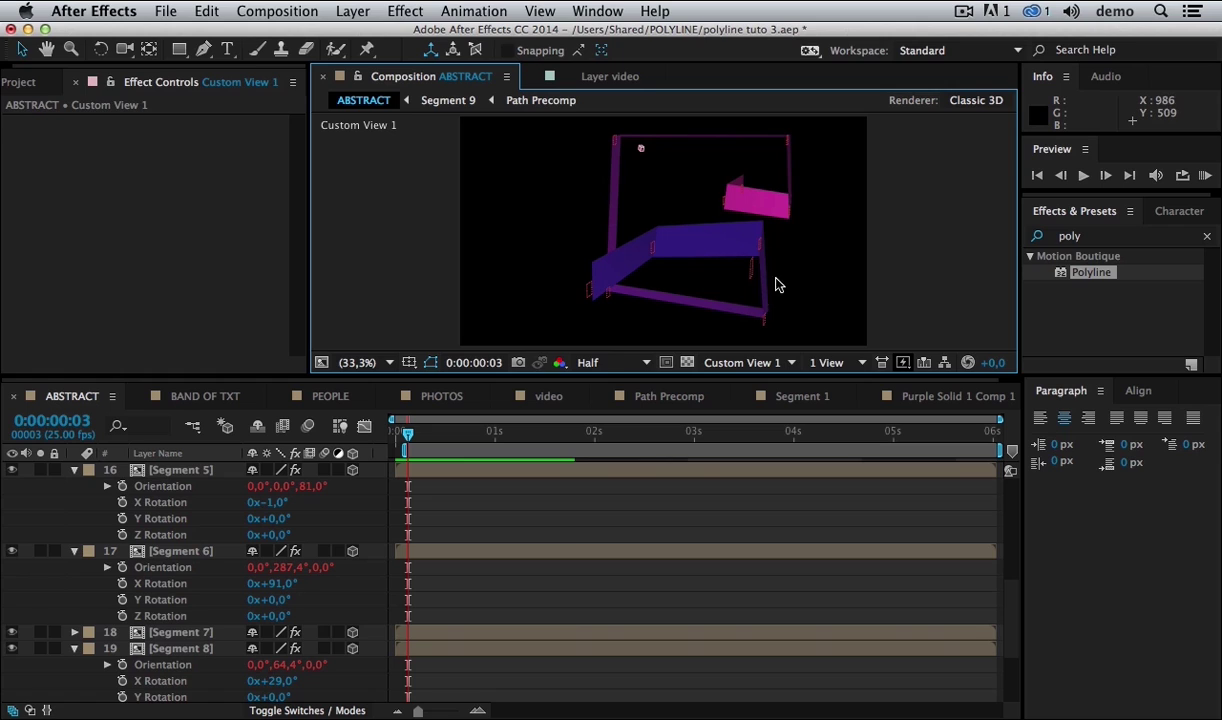
left_click(762, 292)
key("r")
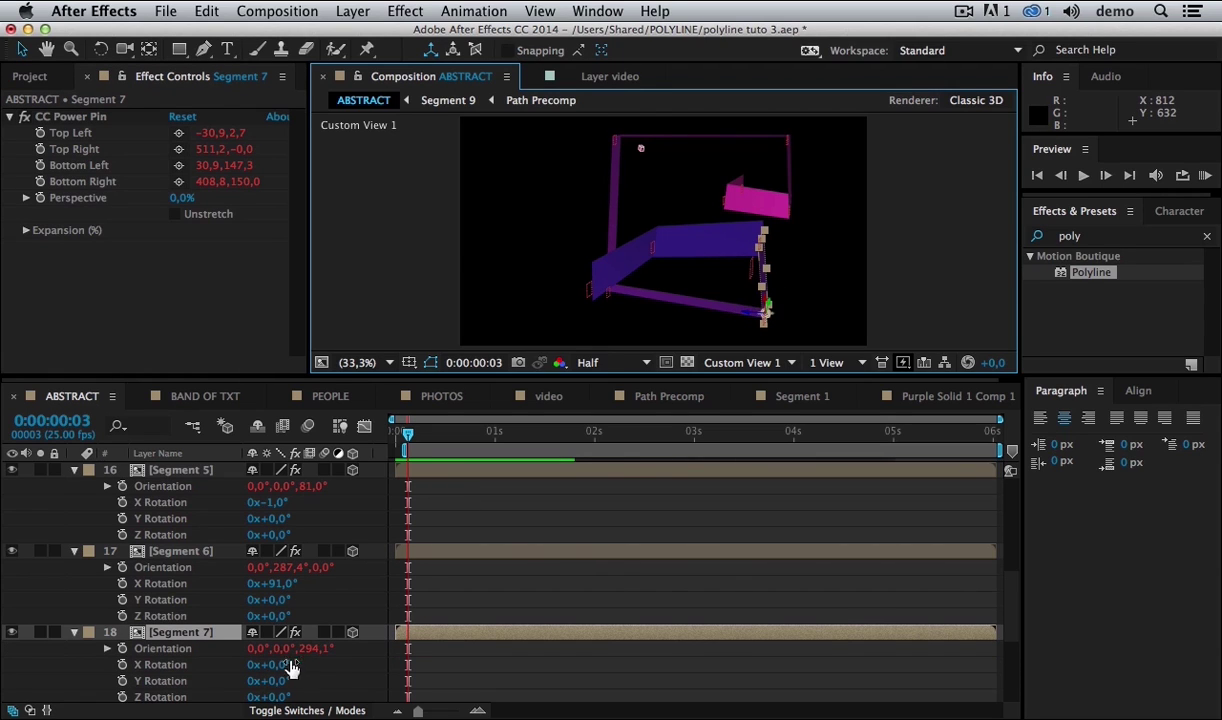
left_click_drag(268, 664, 268, 664)
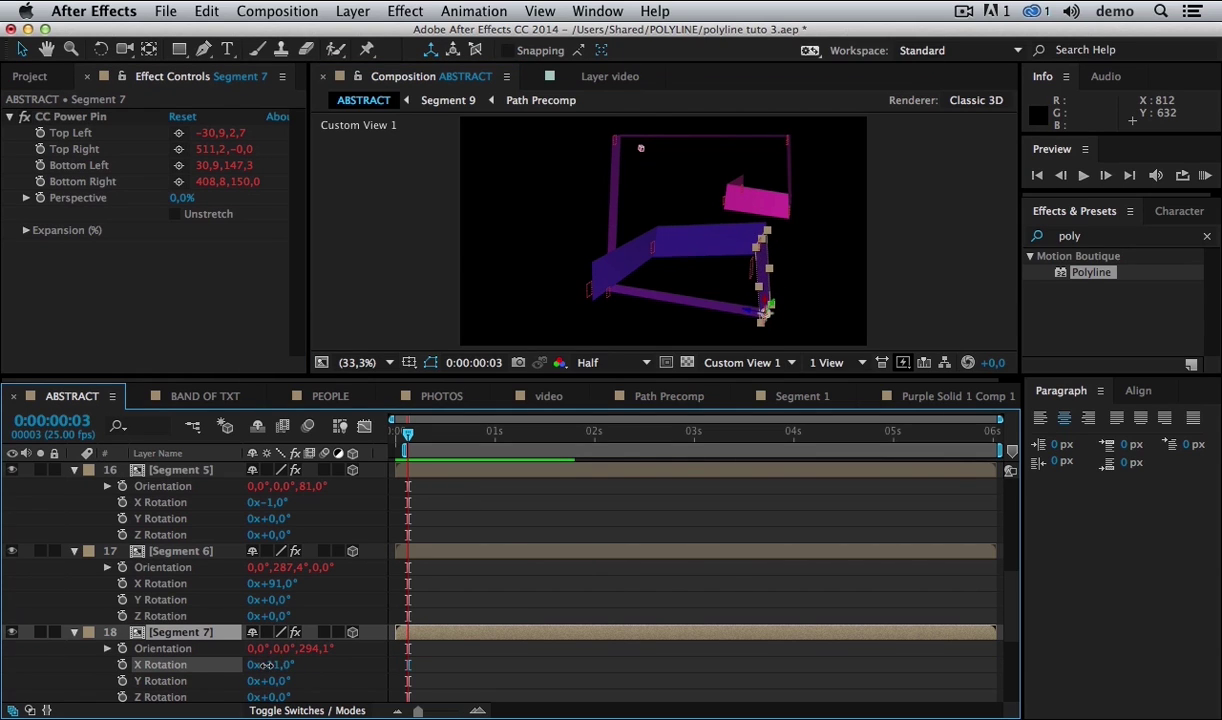
key("c")
left_click_drag(655, 276, 665, 340)
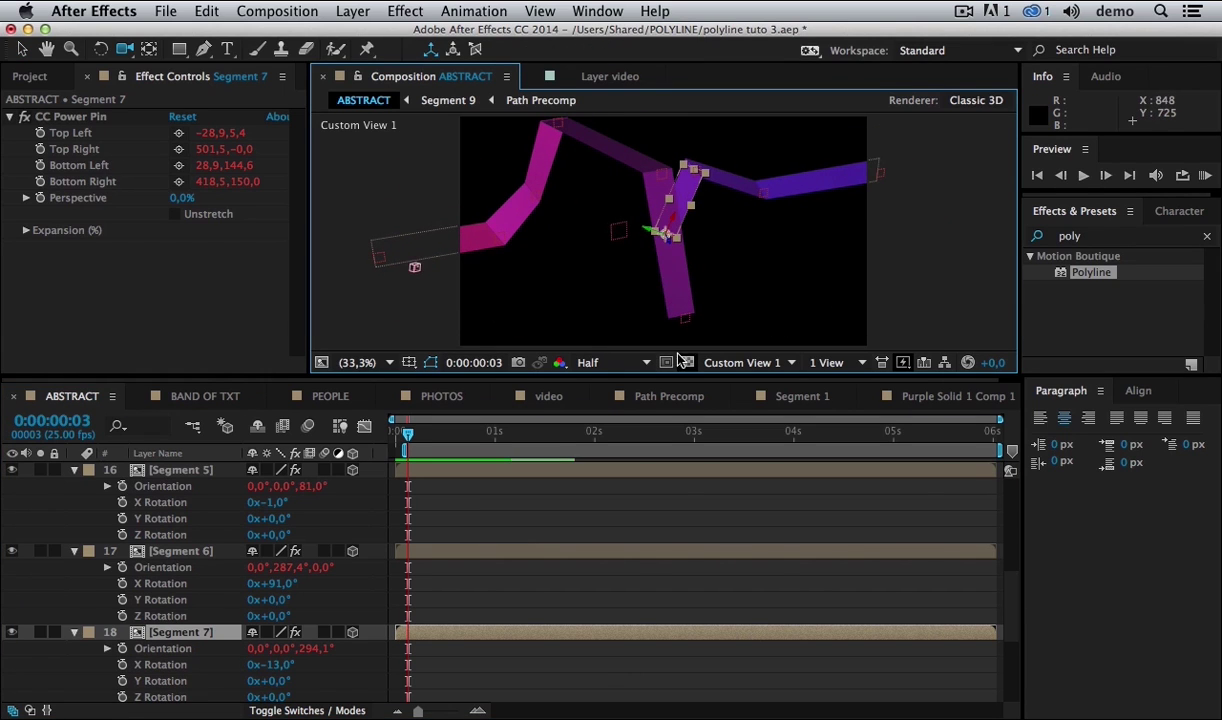
- Switch the viewer to Camera 1 and enlarge the composition panel
left_click(740, 362)
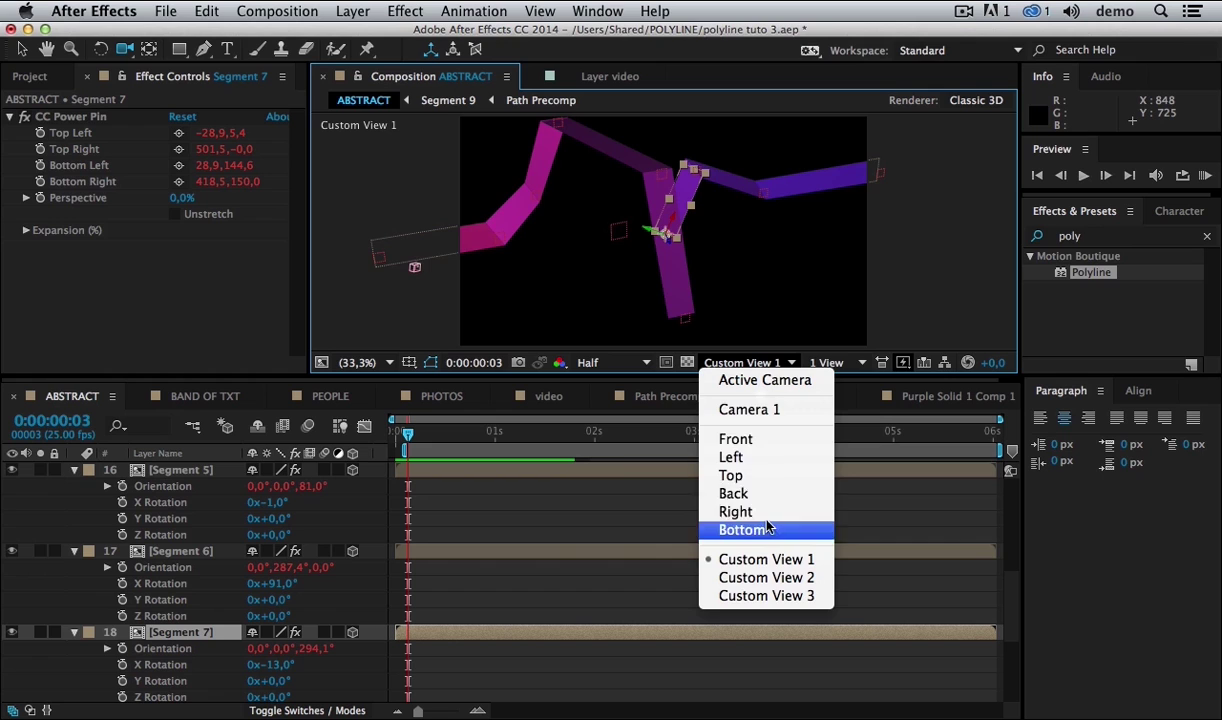
left_click(789, 418)
left_click_drag(780, 377, 800, 535)
- RAM-preview the animation, park near 4 seconds, and show the Mini-Flowchart
key("KP_0")
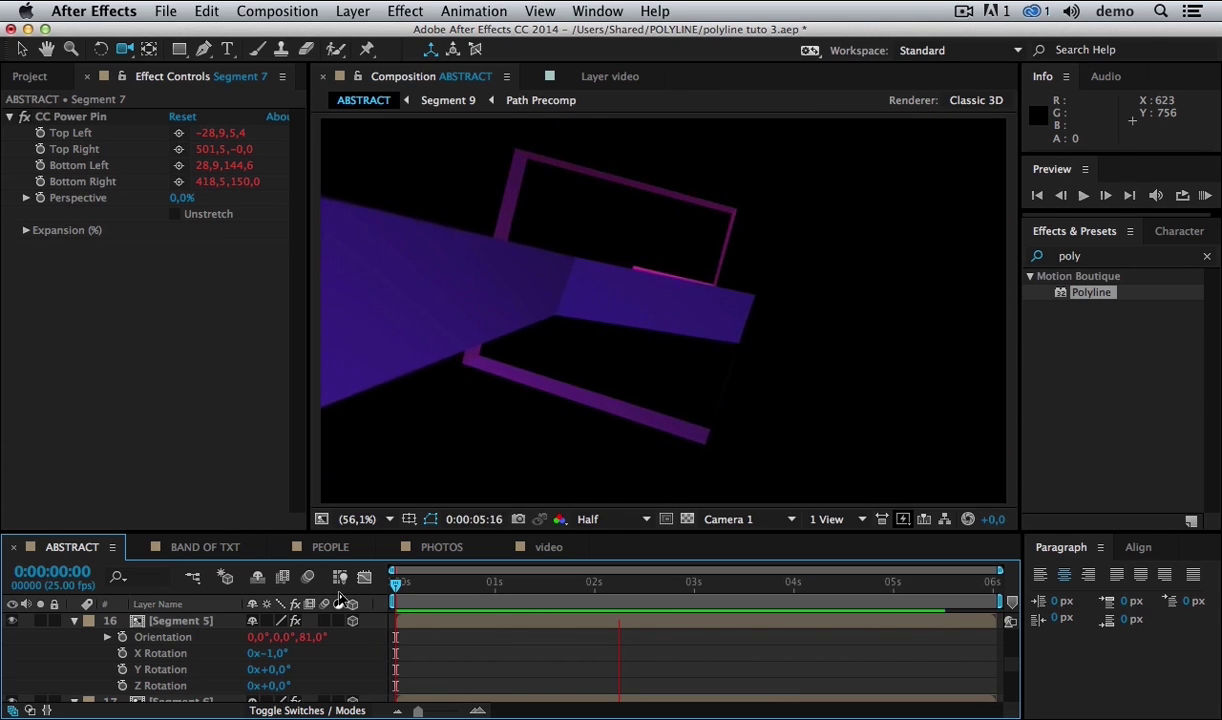
left_click(538, 596)
left_click_drag(538, 596, 889, 606)
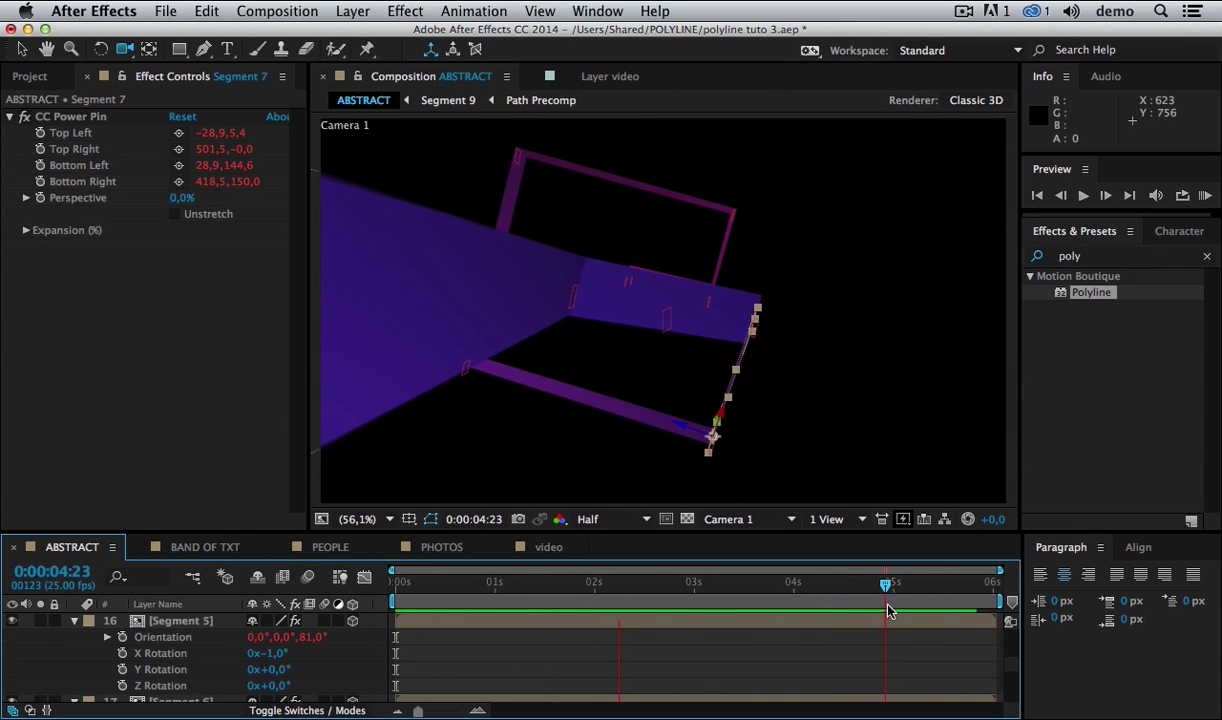
key("Tab")
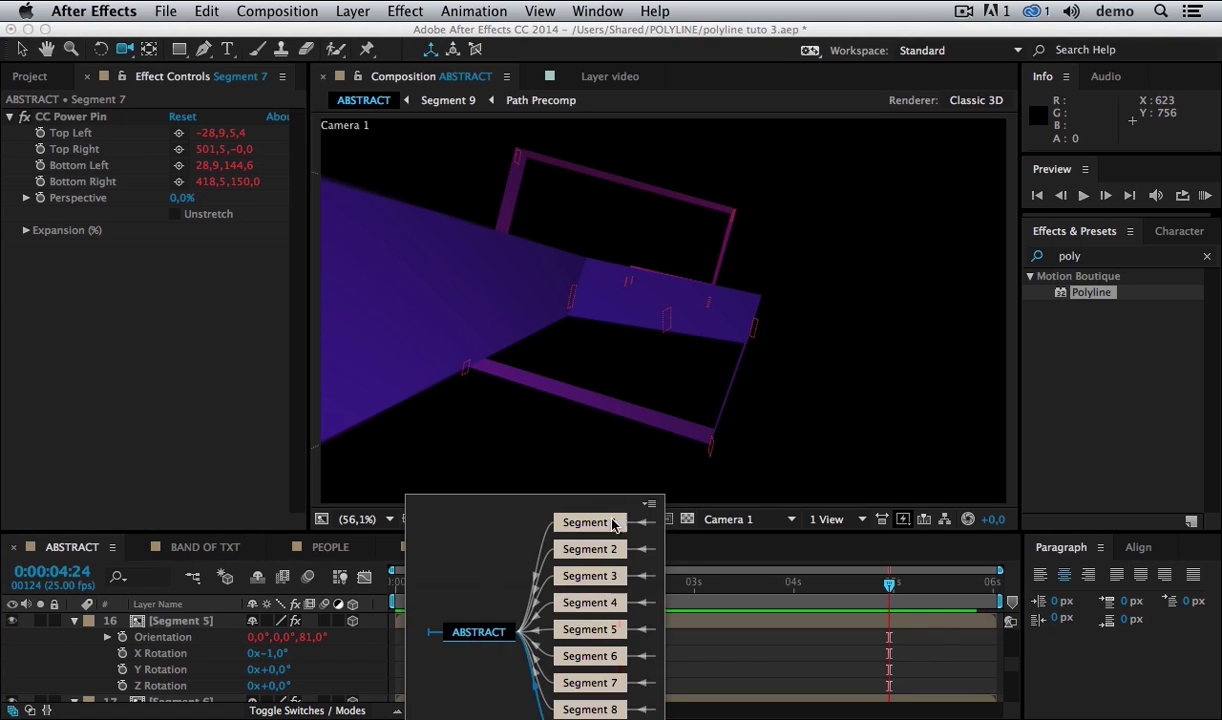
- Open Path Precomp and delete all its Segment layers
left_click(636, 519)
left_click(599, 632)
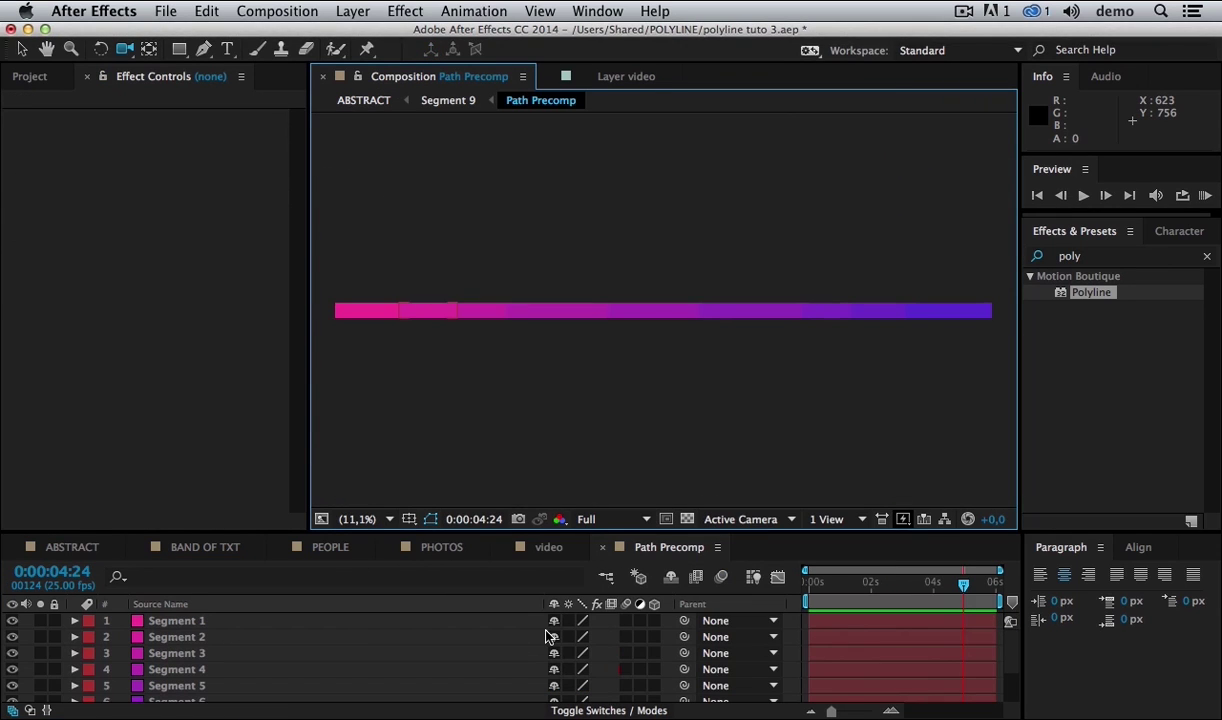
key("super+a")
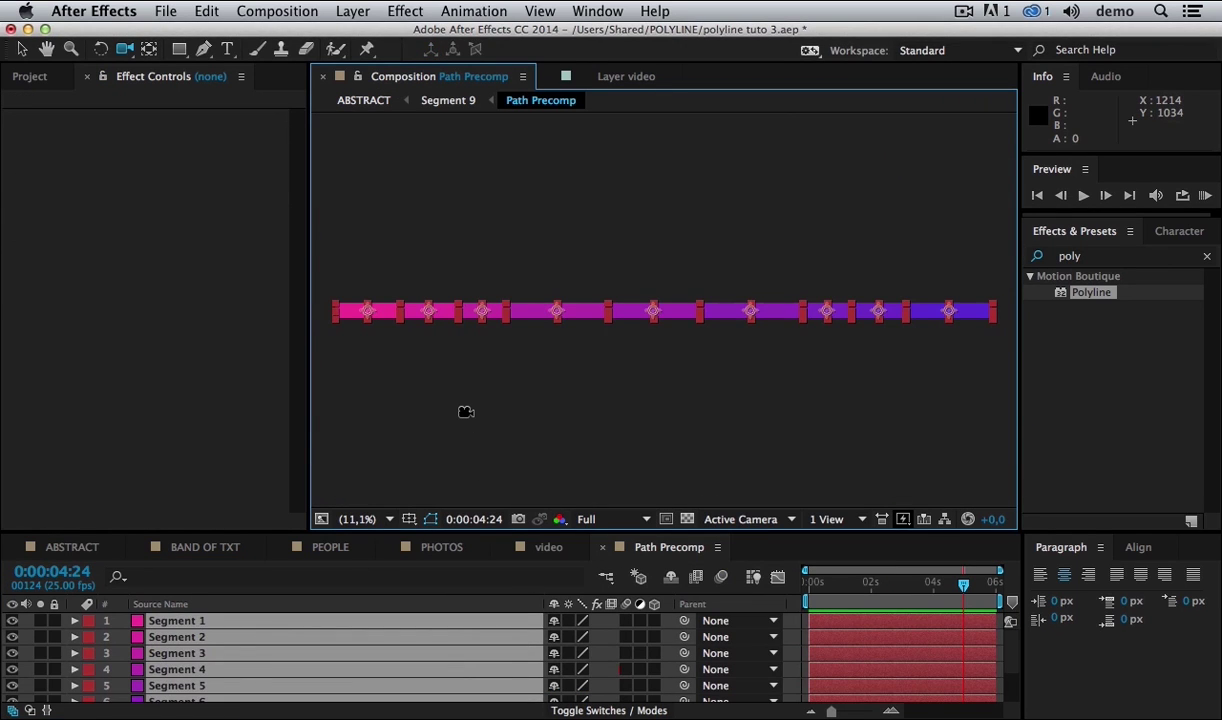
key("Delete")
key("v")
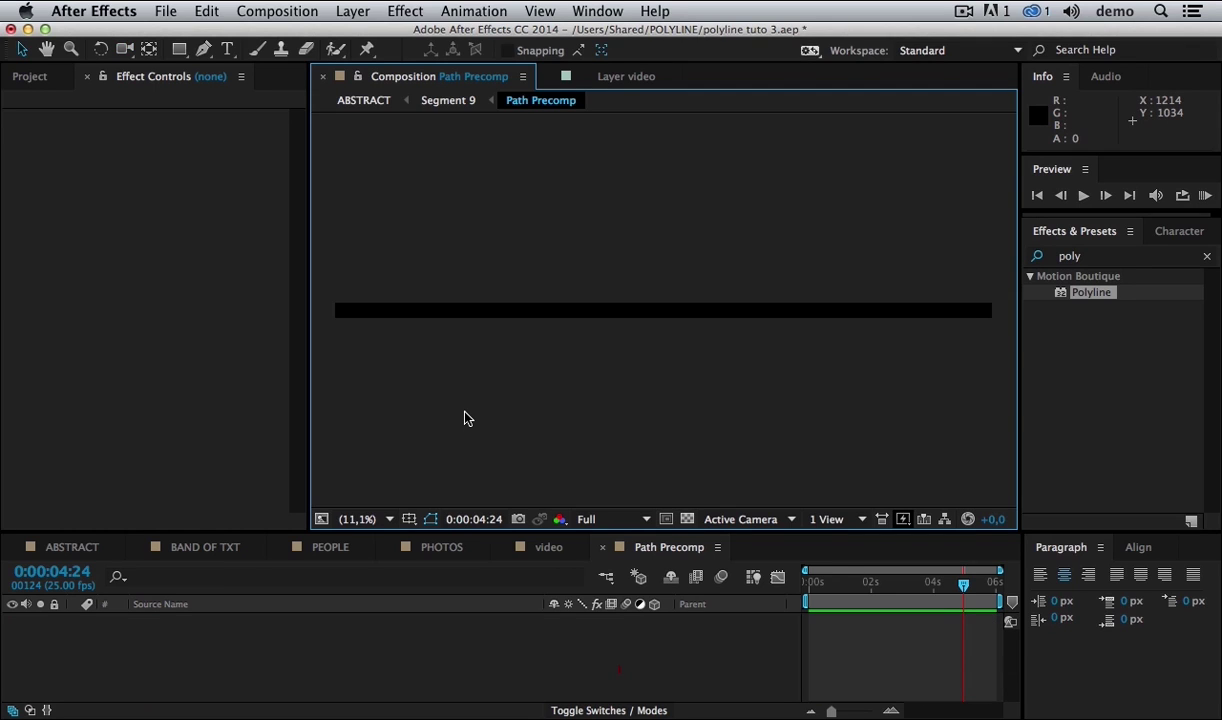
- Create a new purple solid 6192 px wide and 40 px high
key("super+y")
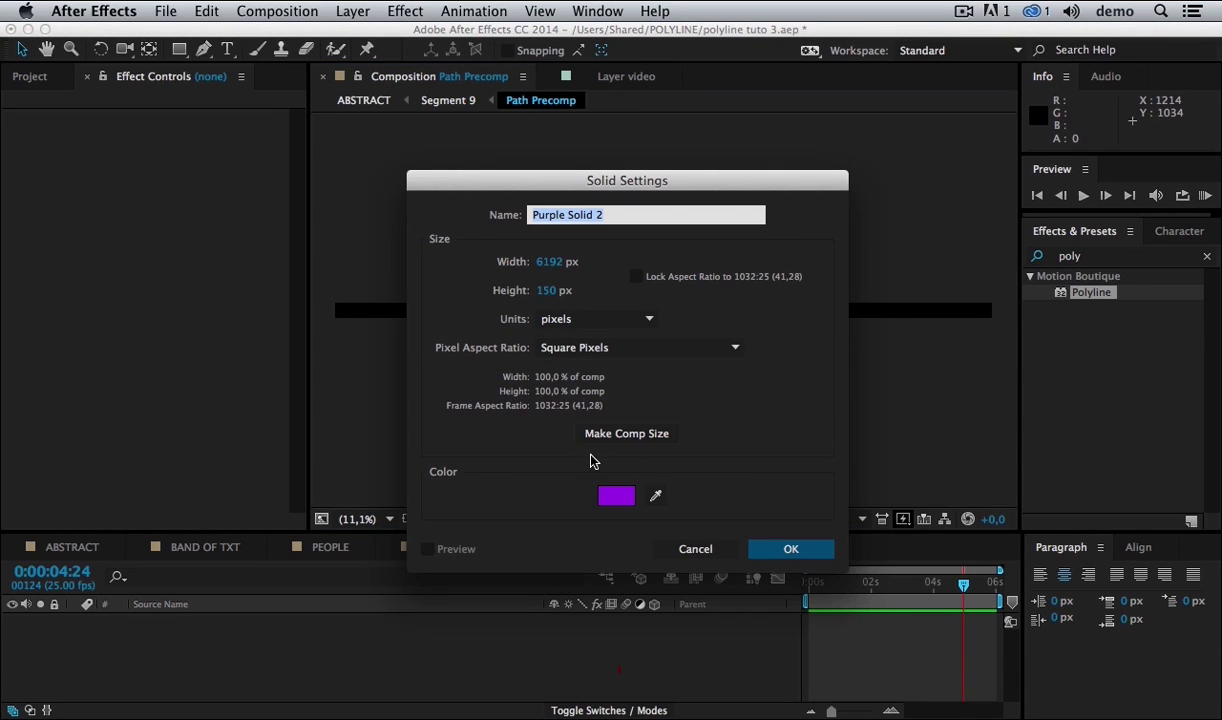
left_click(555, 293)
type("40")
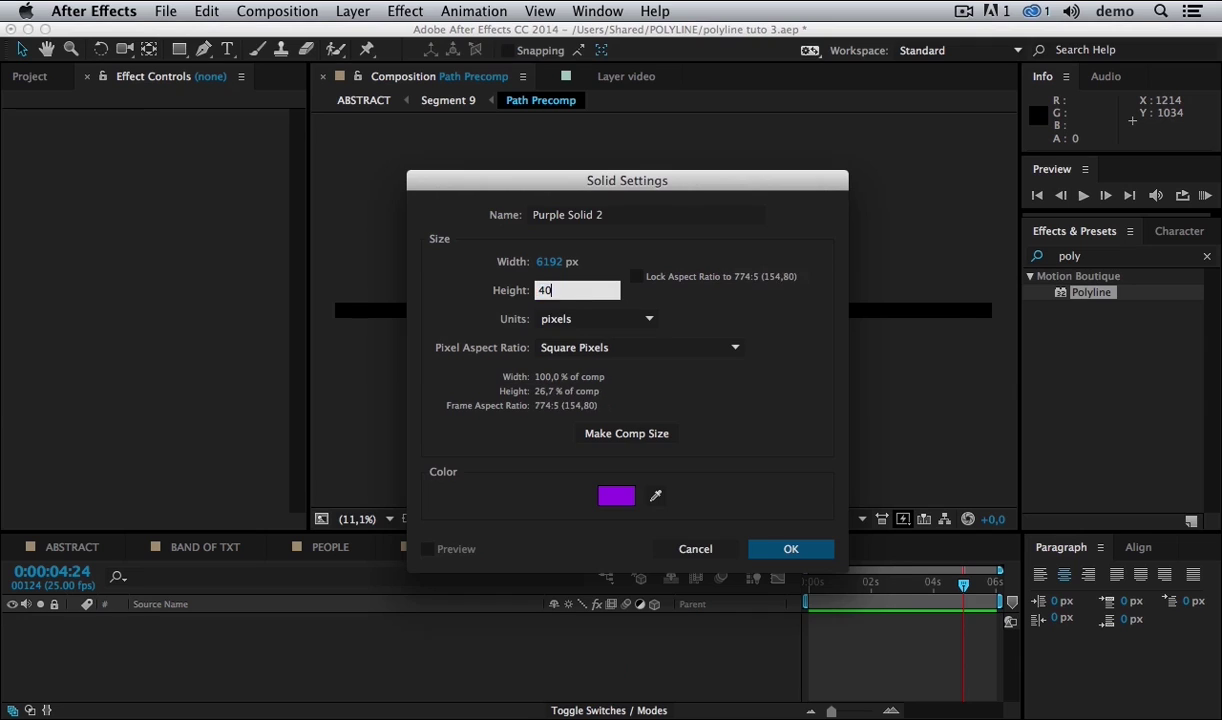
key("Return")
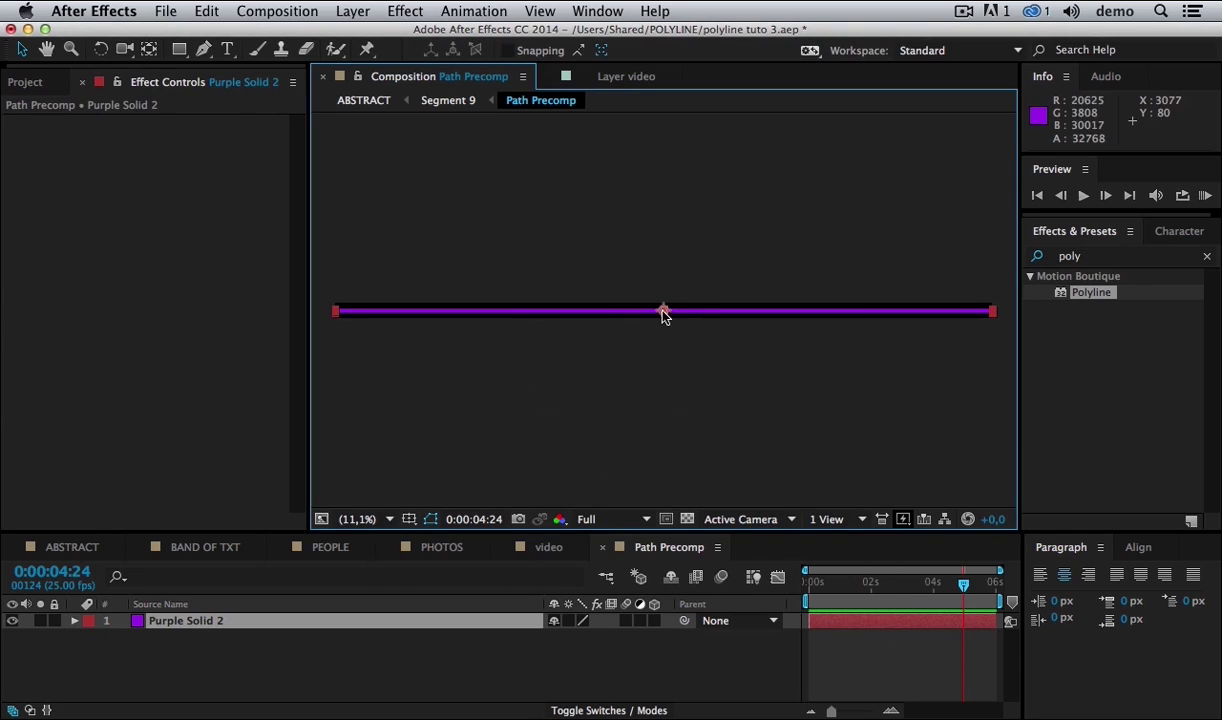
- Search 'linea' and apply Linear Wipe to the purple solid
left_click(1086, 259)
key("BackSpace")
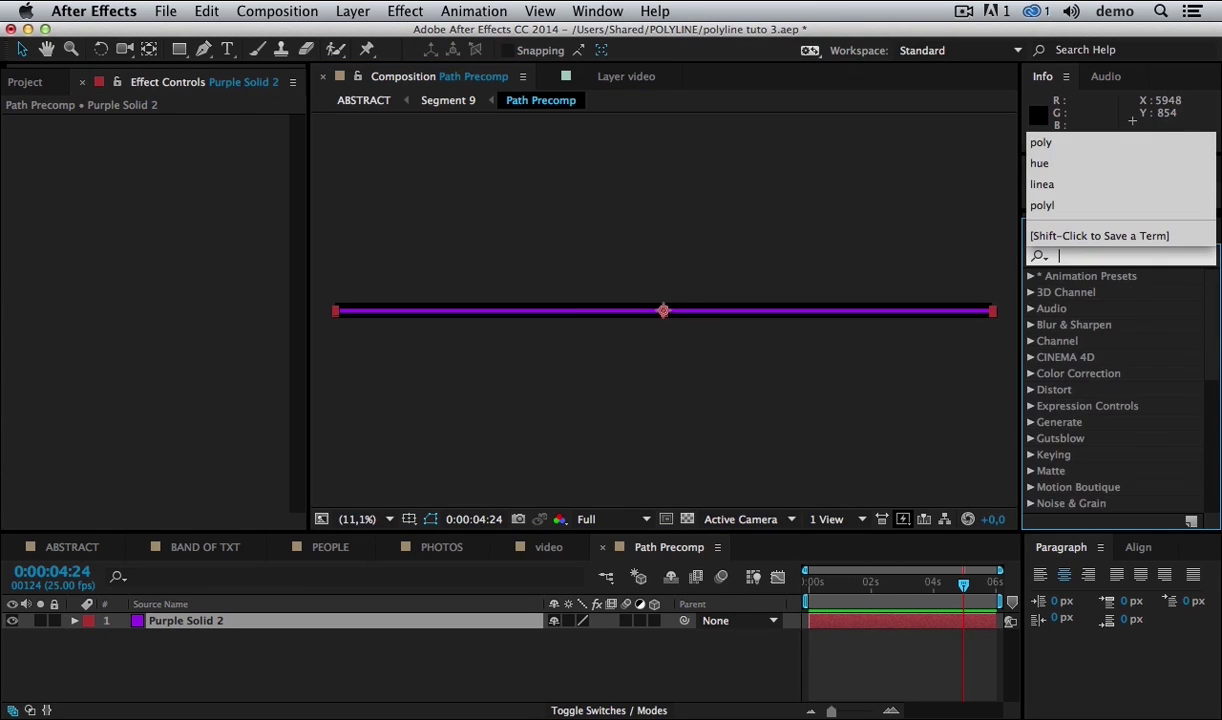
type("linea")
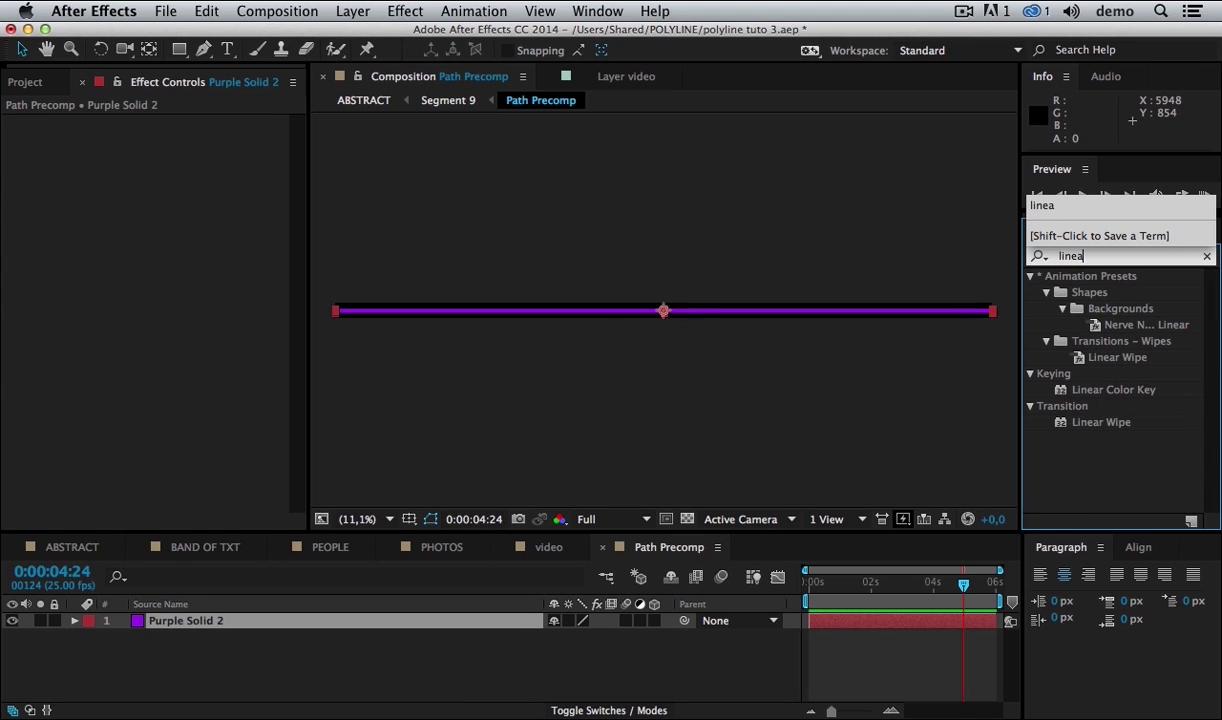
left_click_drag(1128, 428, 613, 335)
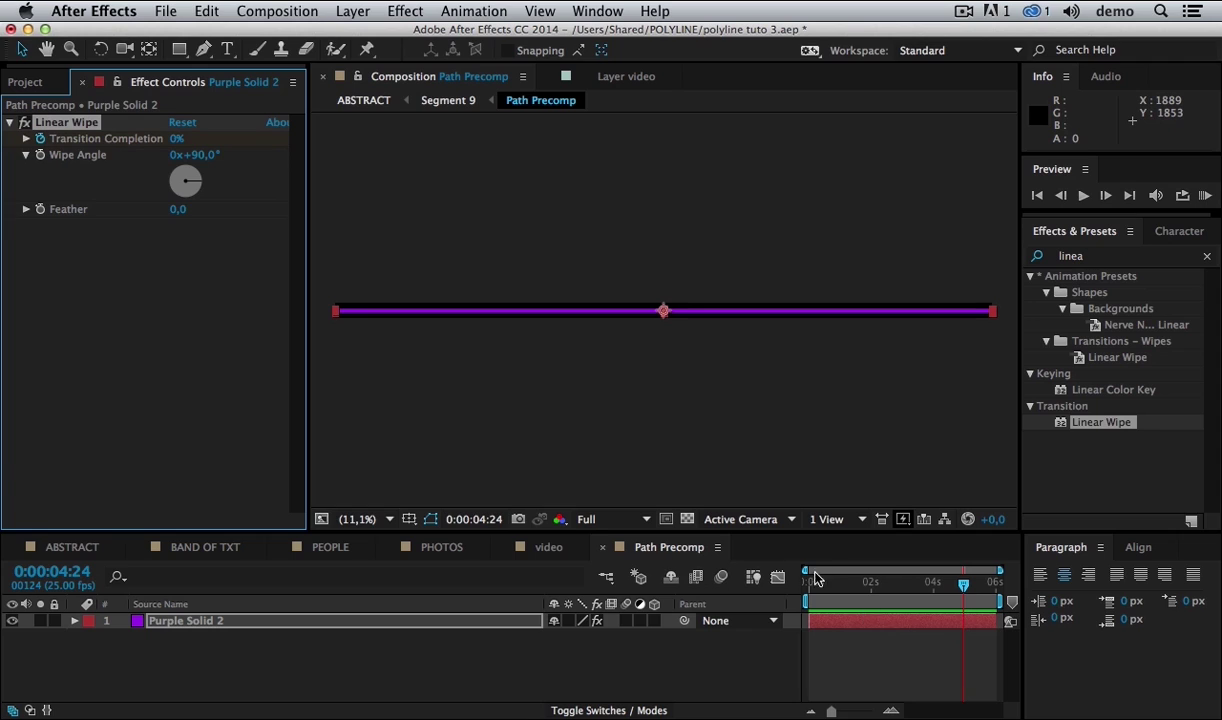
- At time zero, set Transition Completion to 100% and Wipe Angle to -90°
left_click(701, 592)
key("Home")
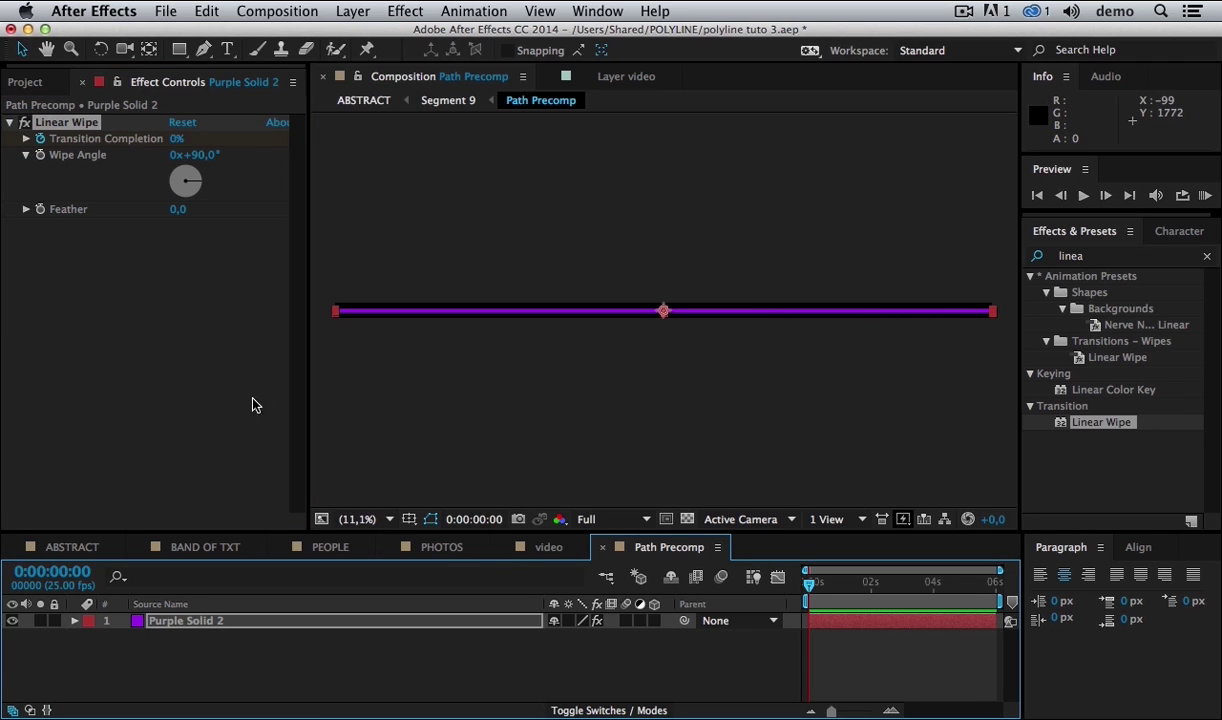
left_click_drag(181, 137, 218, 166)
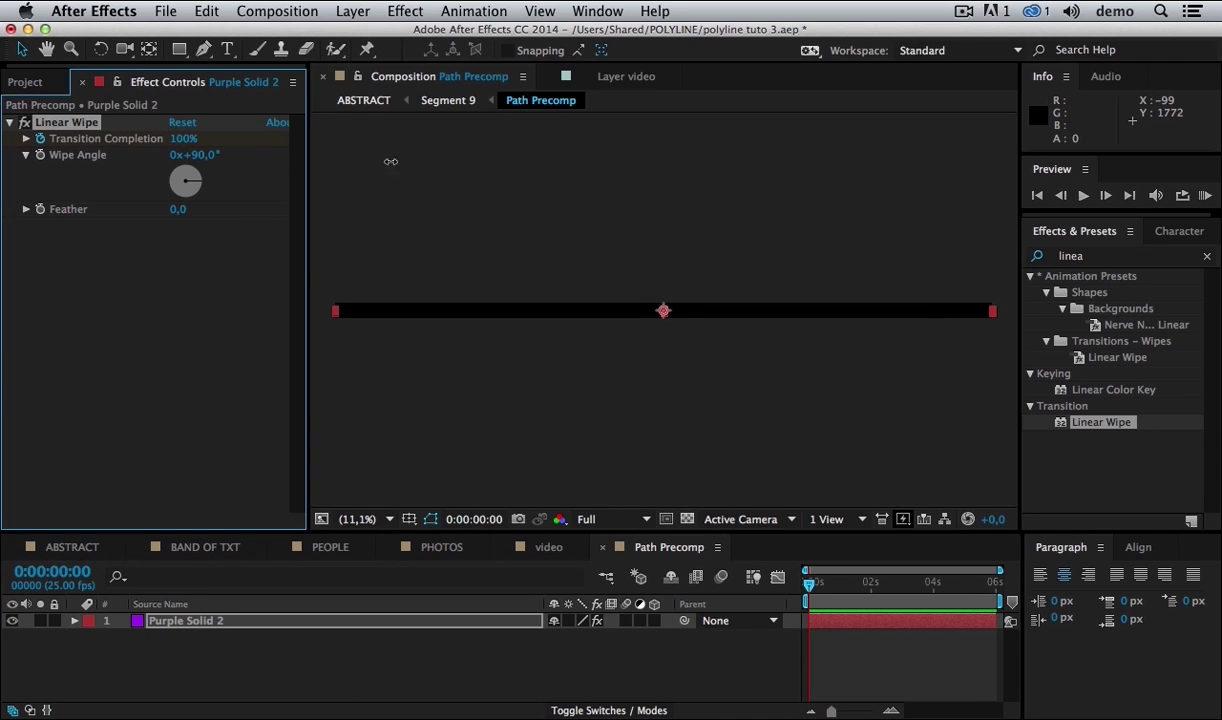
left_click(207, 155)
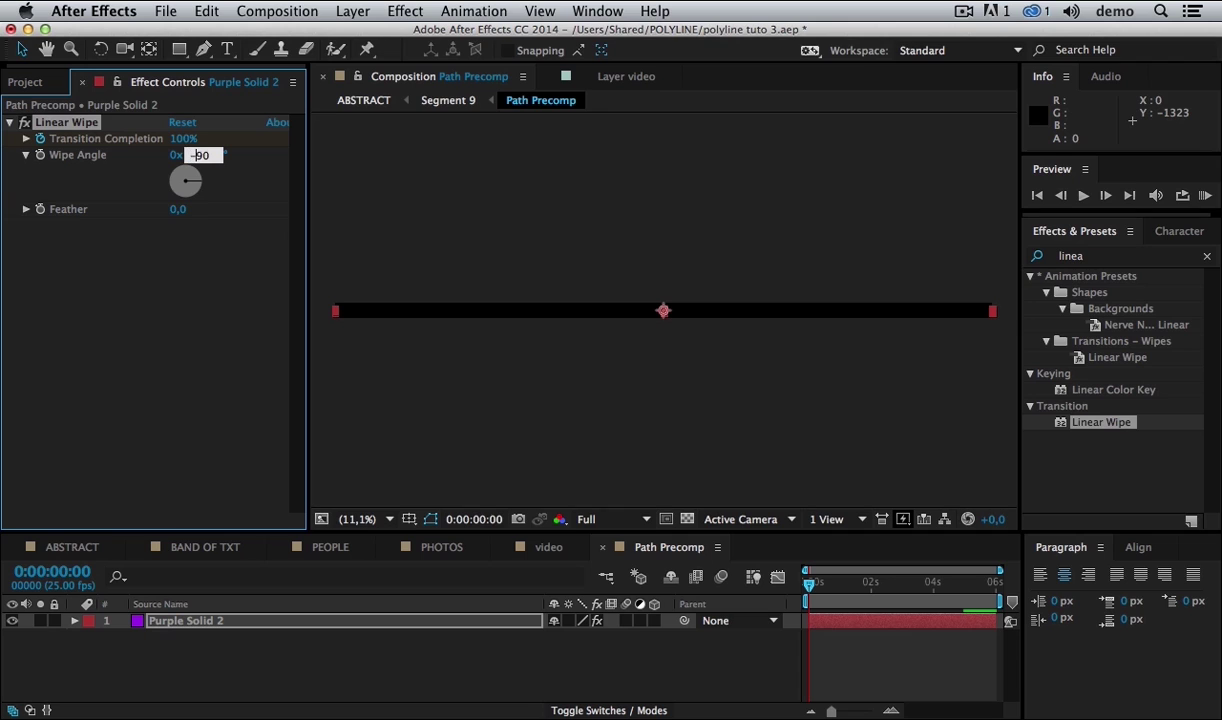
type("-90")
key("Return")
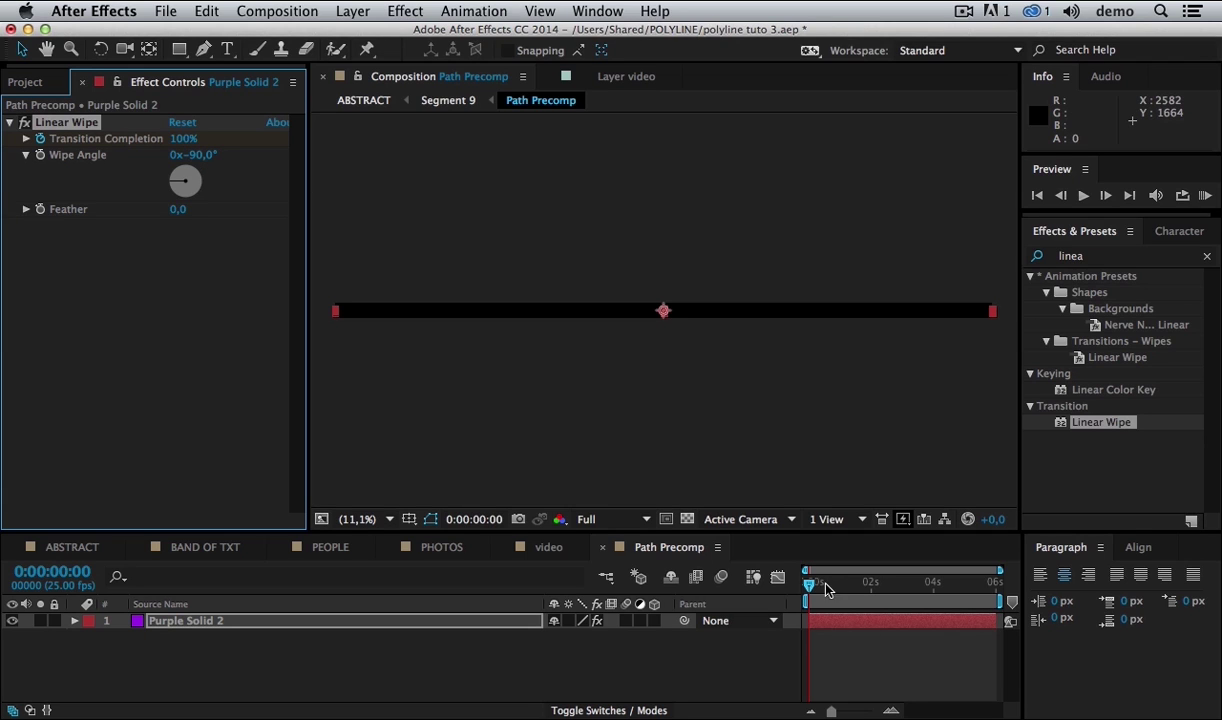
left_click_drag(826, 590, 757, 615)
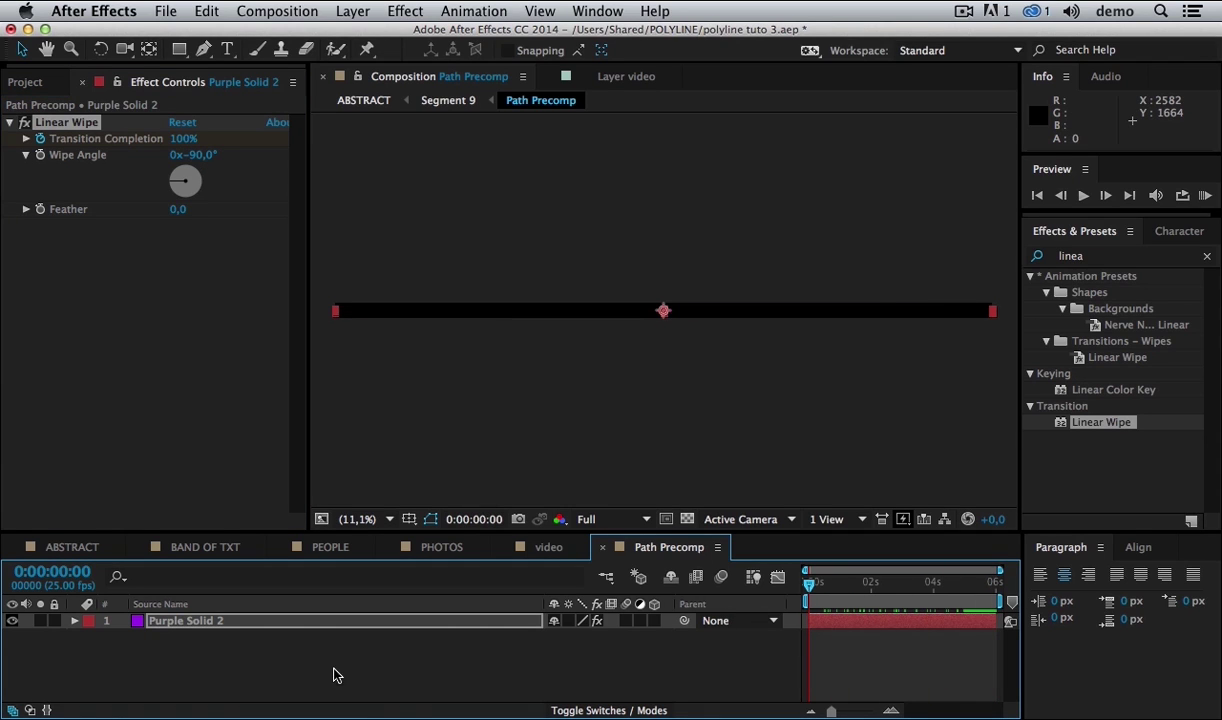
- Duplicate the purple solid bar and check the stacked copies near the end
left_click(231, 622)
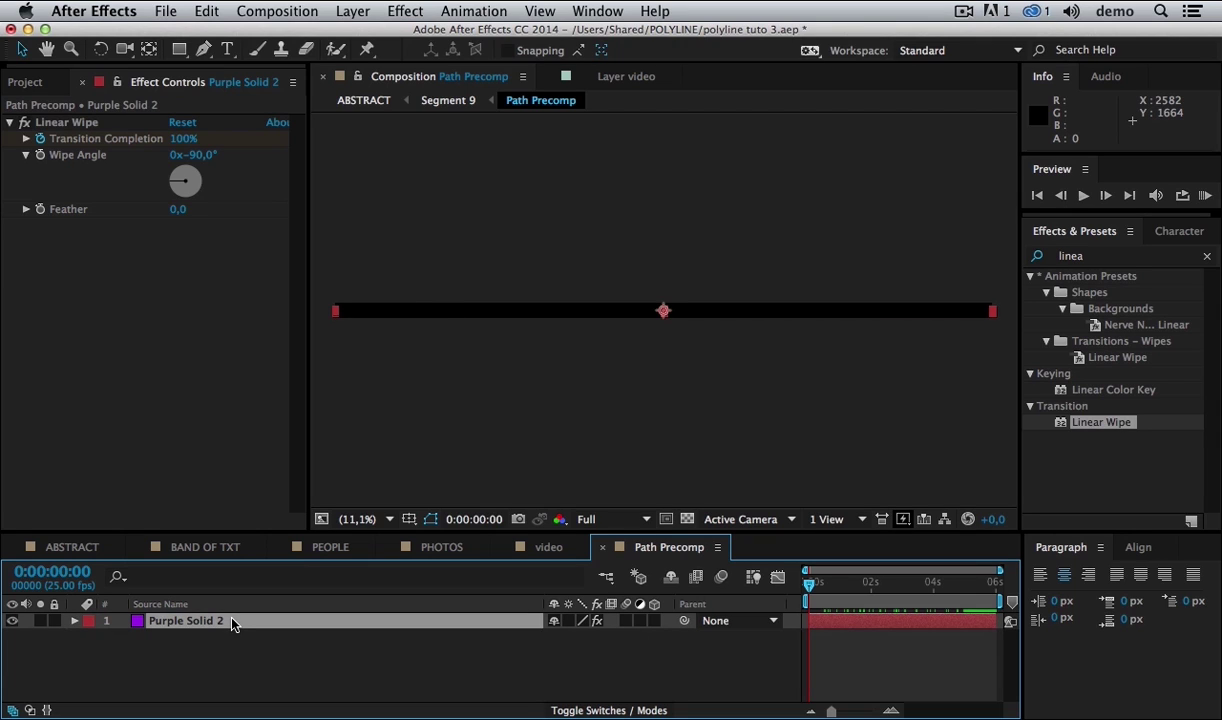
key("ctrl+d")
key("ctrl+d")
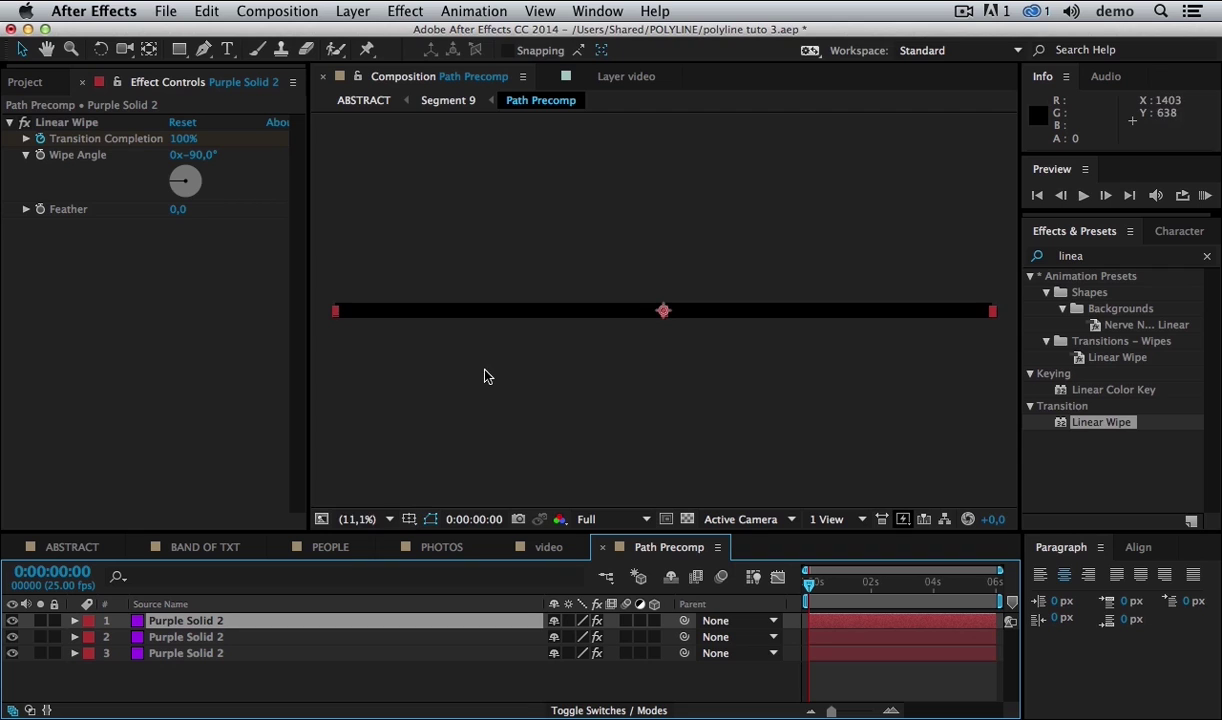
scroll(484, 376, "up", 4)
left_click_drag(580, 373, 679, 377)
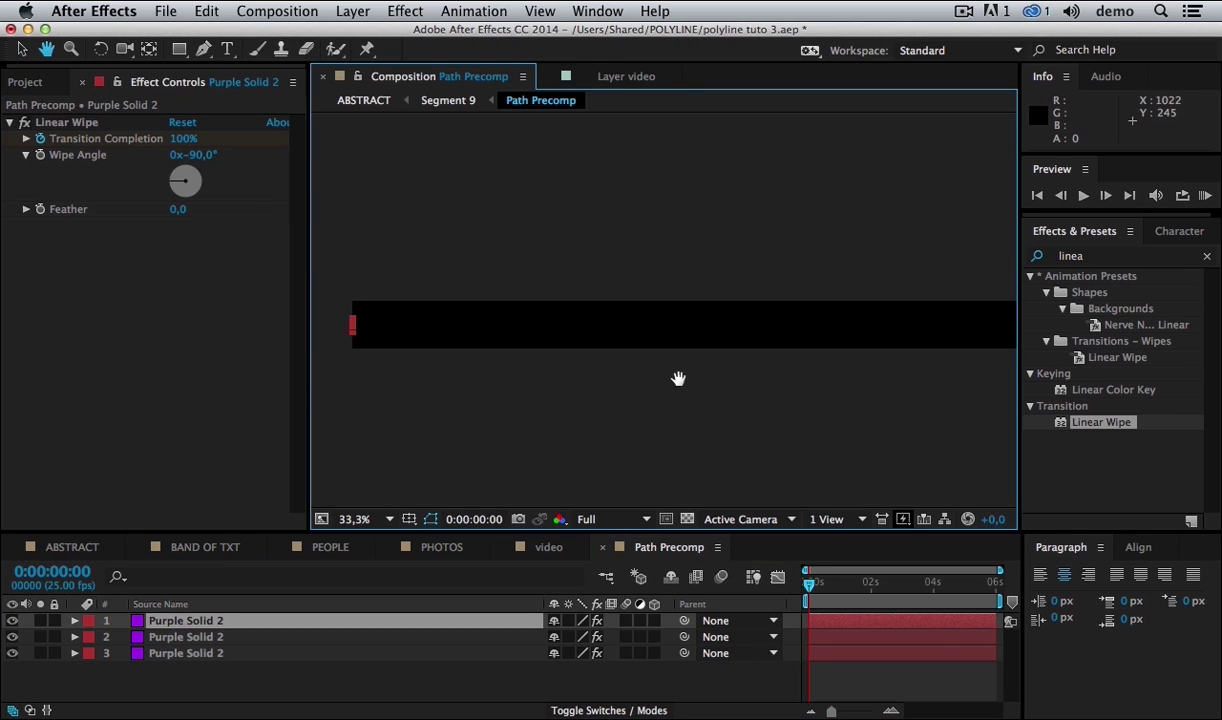
left_click_drag(940, 582, 962, 584)
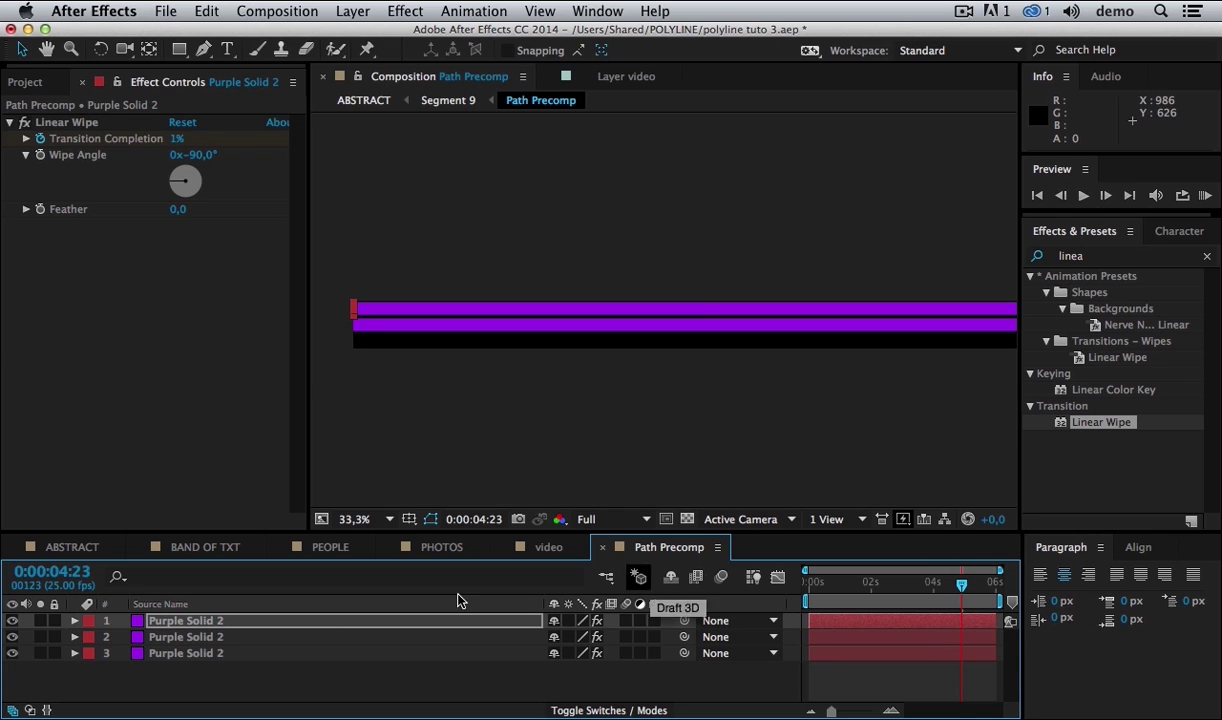
left_click(187, 659)
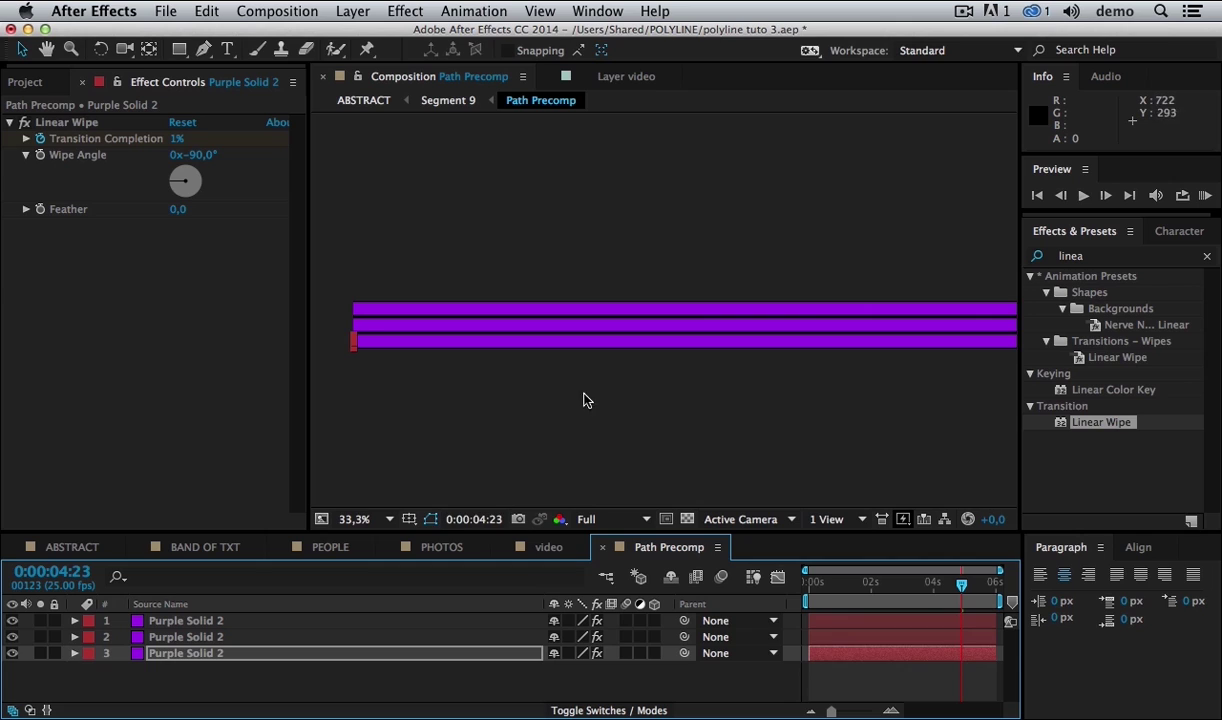
left_click(547, 507)
left_click(236, 622)
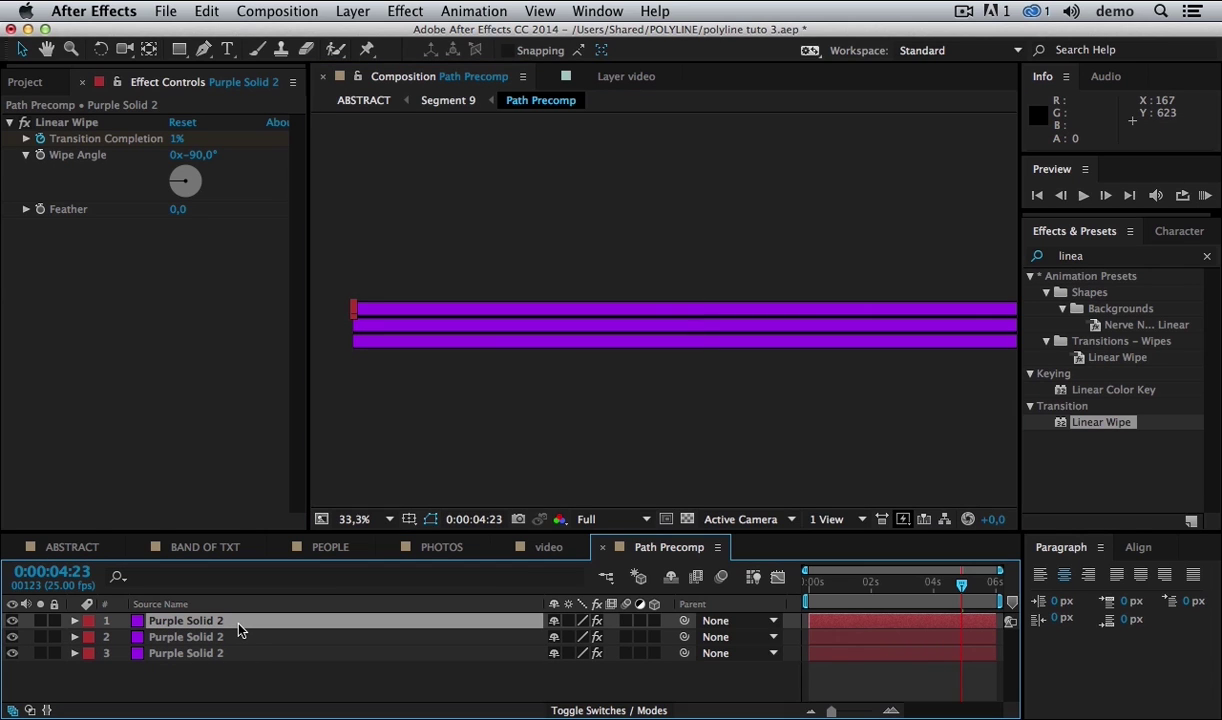
- Resize all purple solids to 30 px high with Affect all layers checked
key("super+shift+y")
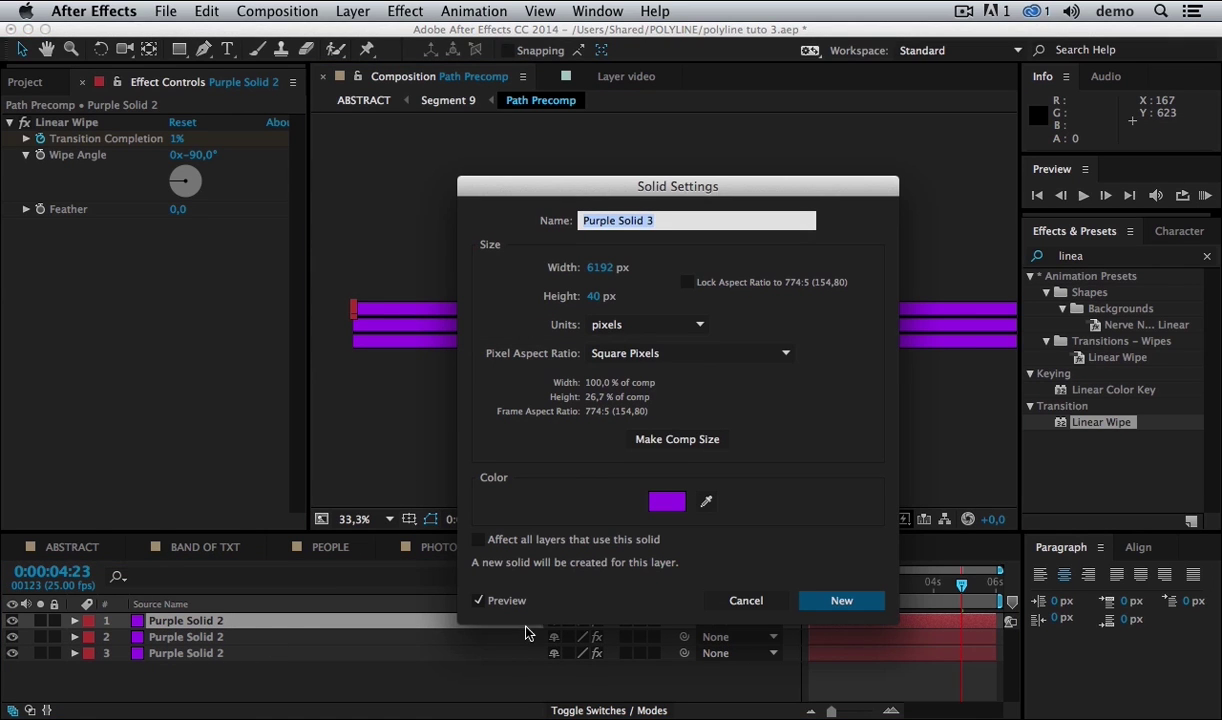
left_click(563, 540)
left_click(594, 297)
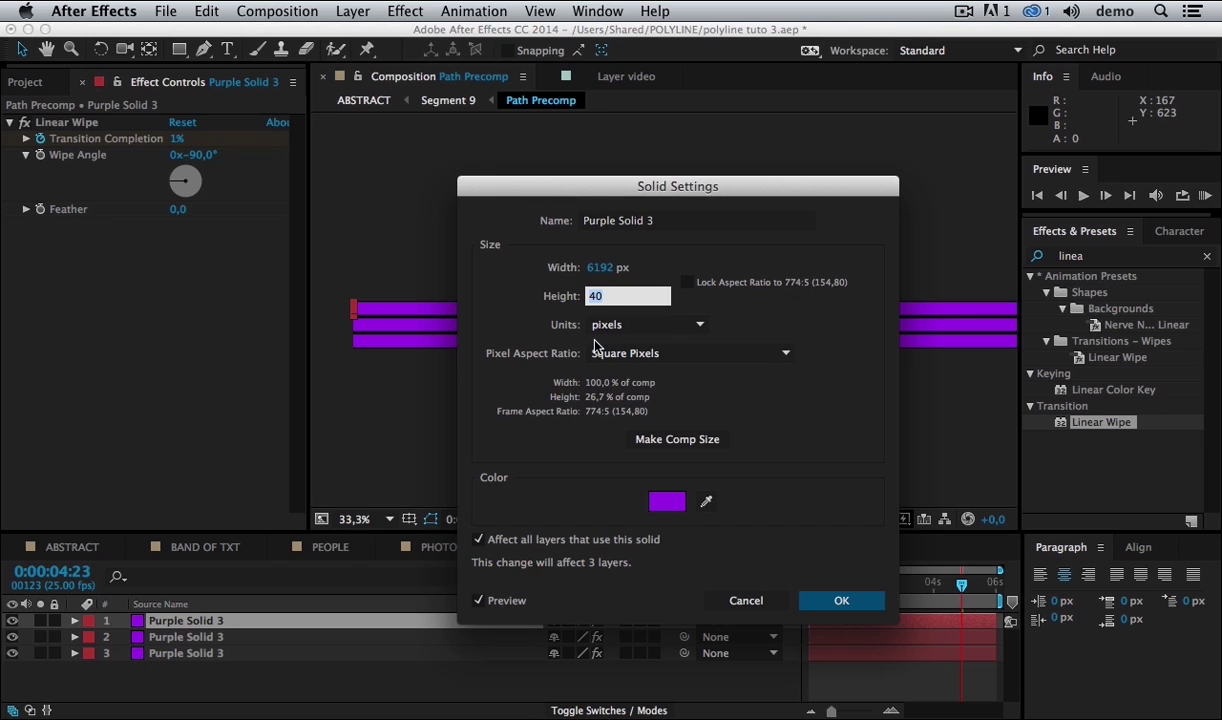
type("30")
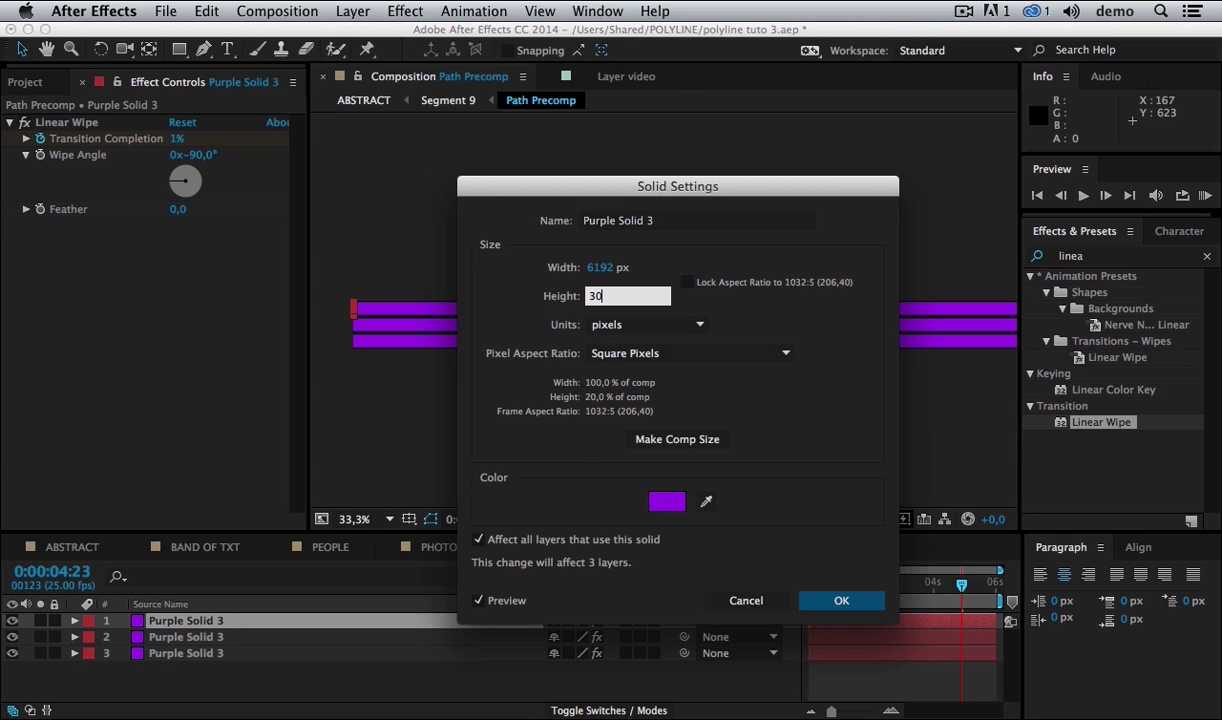
key("Return")
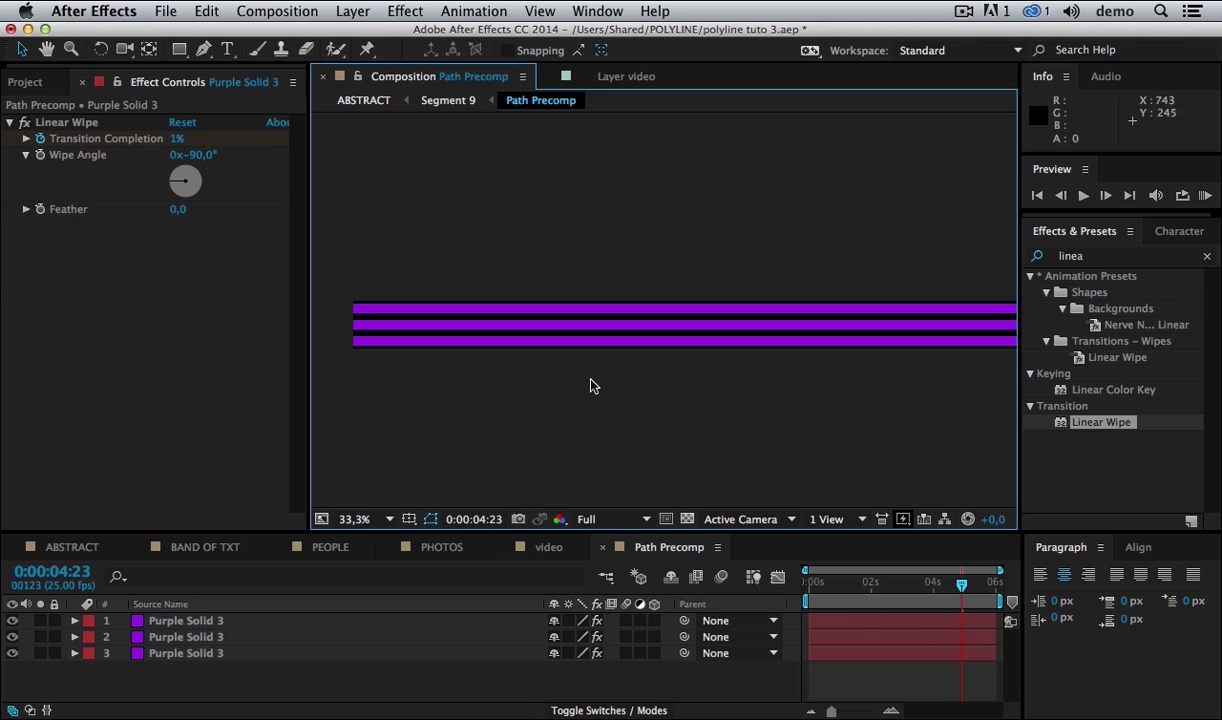
- Apply Hue/Saturation to the top bar, shifting Master Hue to 115° for pink
left_click(505, 307)
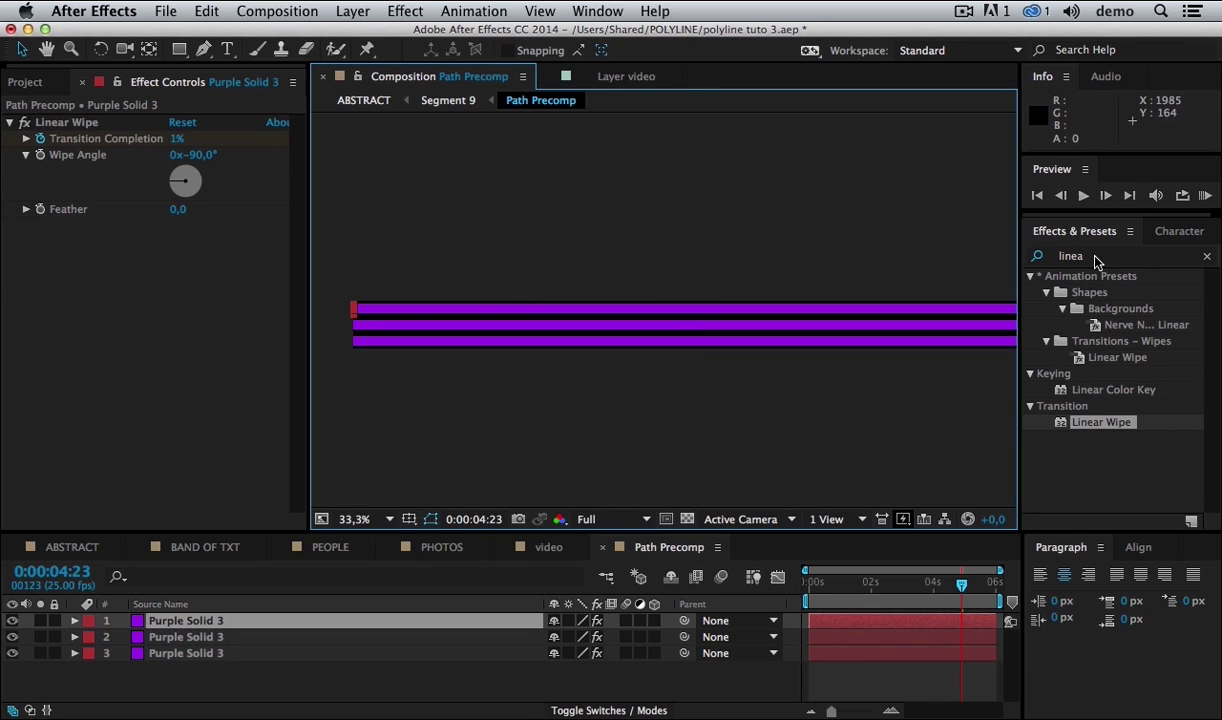
left_click(1090, 260)
type("hue")
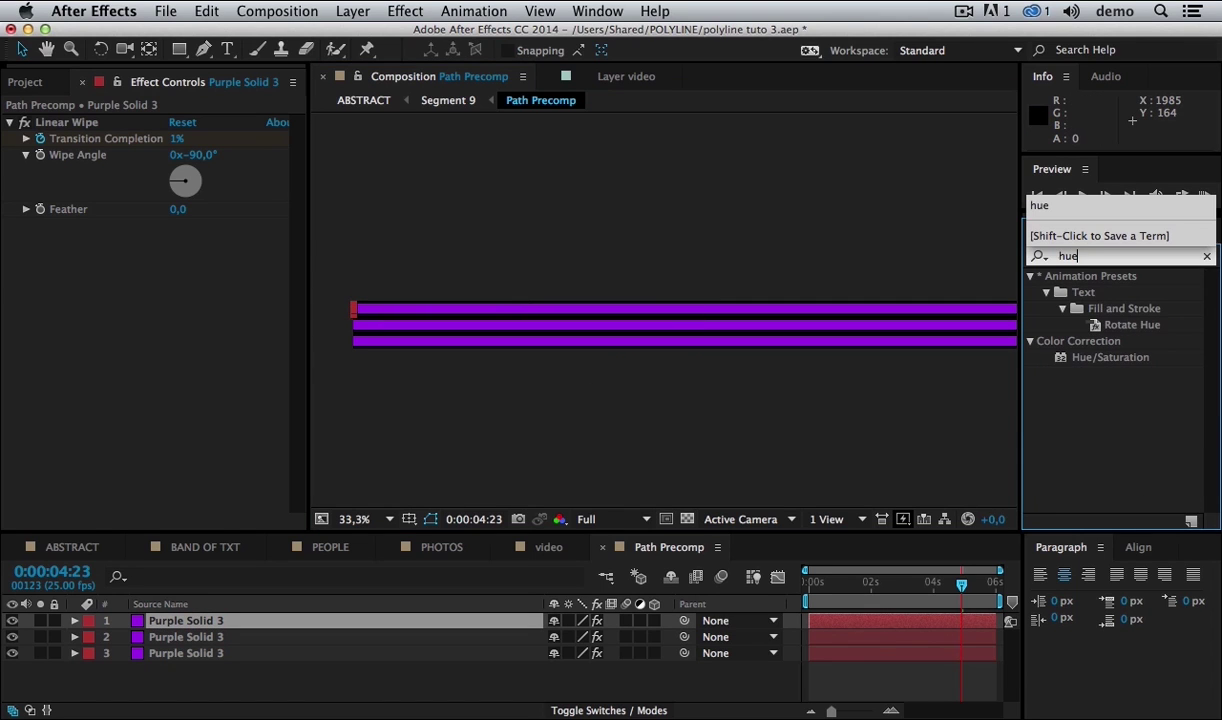
double_click(1107, 360)
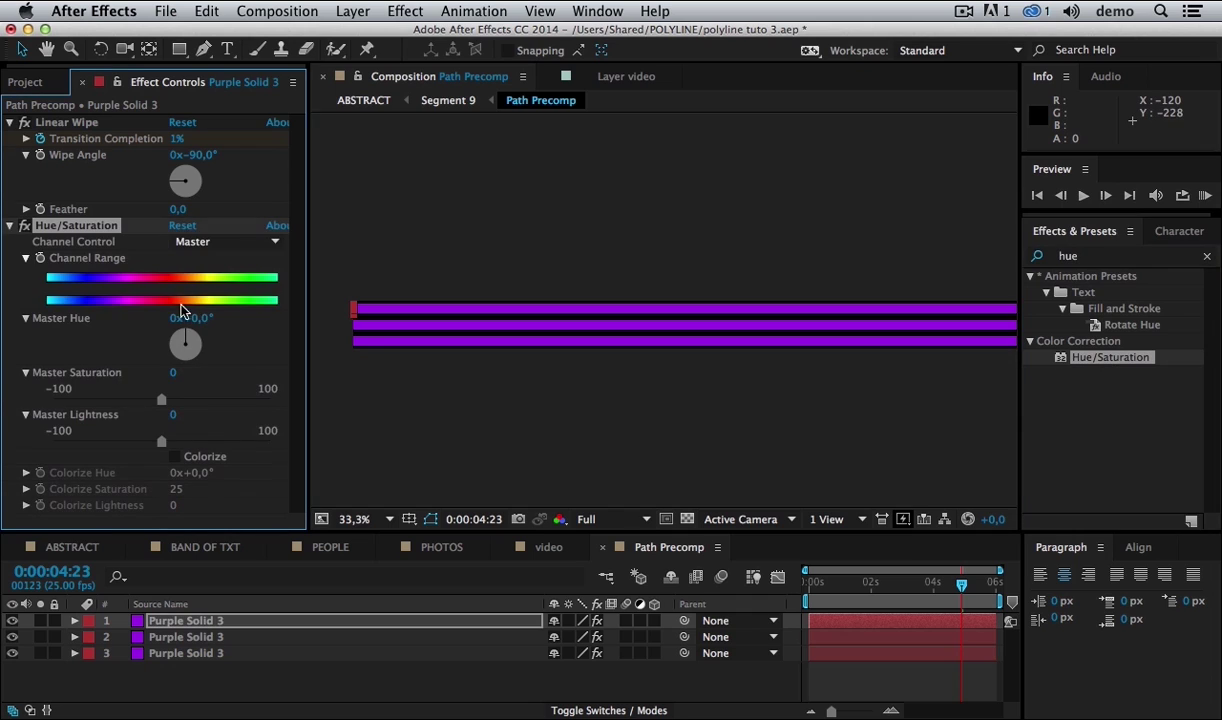
left_click_drag(203, 318, 340, 345)
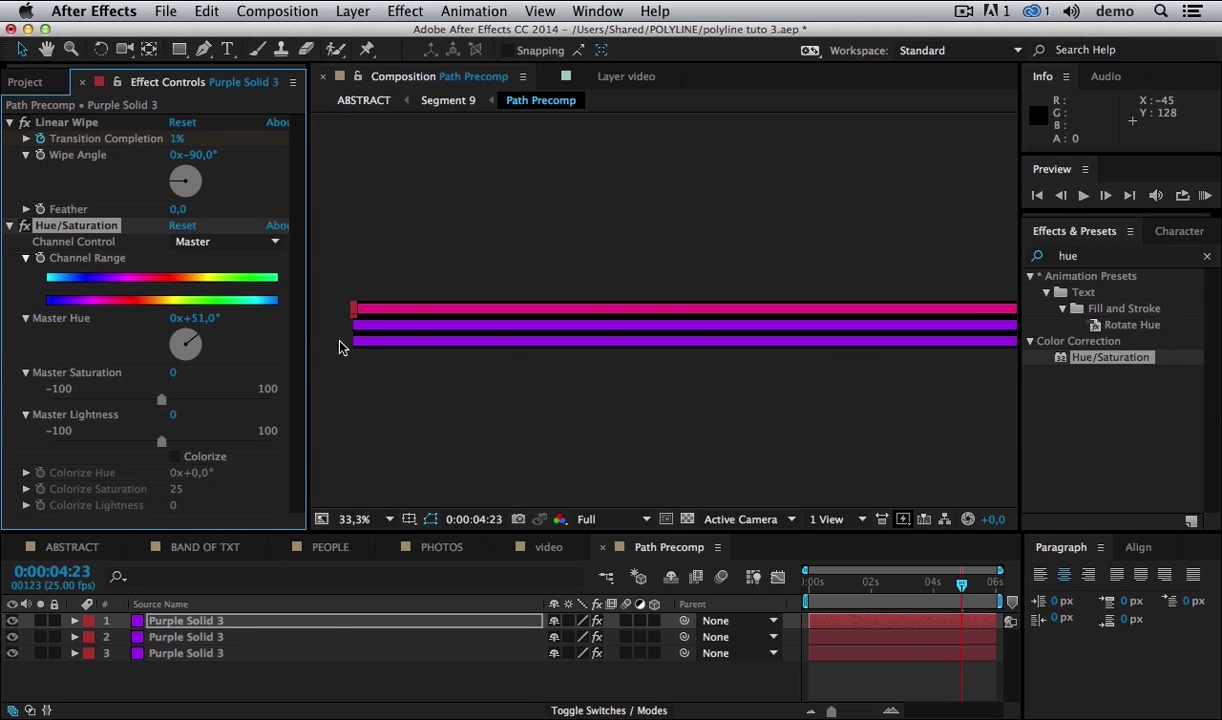
- Paste Hue/Saturation onto the middle bar and shift its hue to orange
left_click(240, 640)
key("ctrl+v")
left_click_drag(210, 320, 280, 326)
left_click(599, 417)
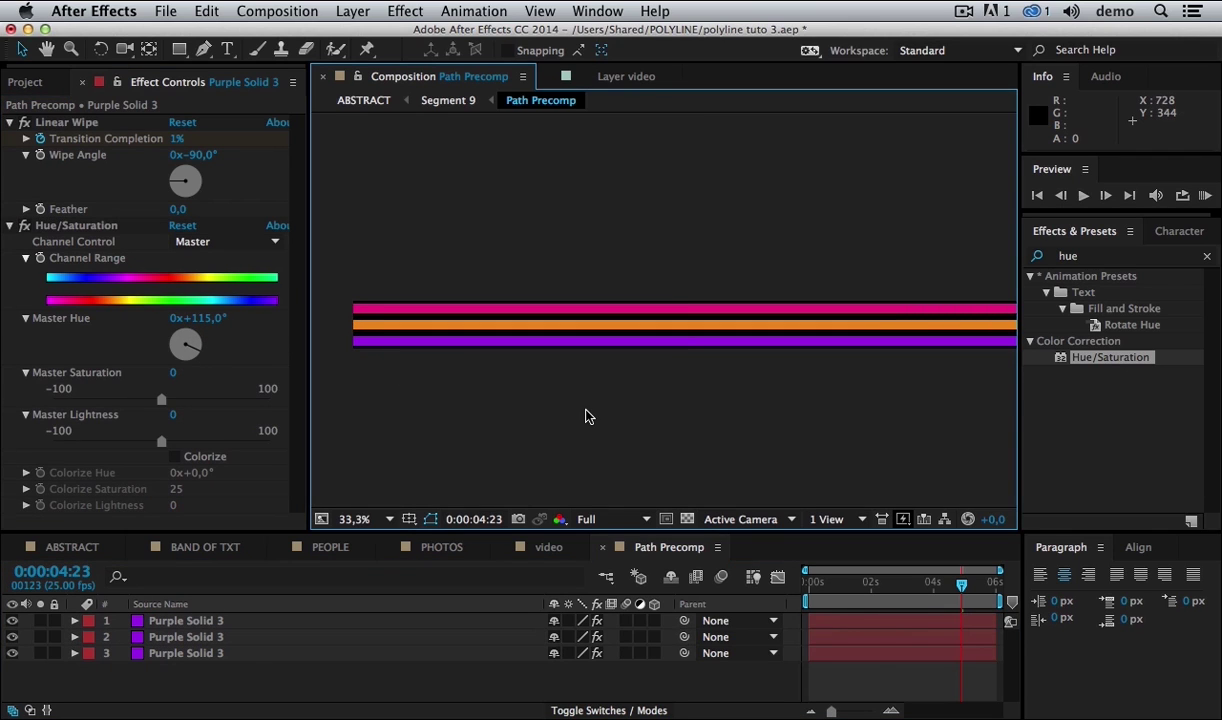
- Fit the composition in view, preview it, and select all three solids at frame zero
left_click(356, 519)
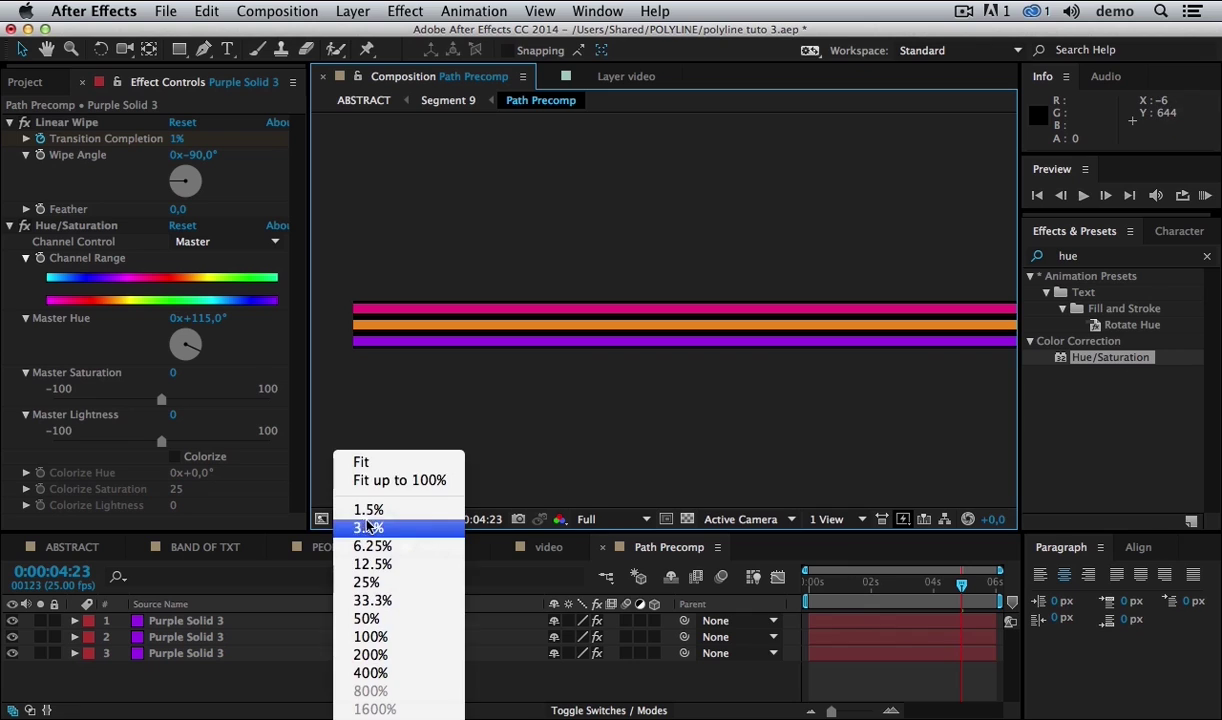
left_click(397, 481)
key("space")
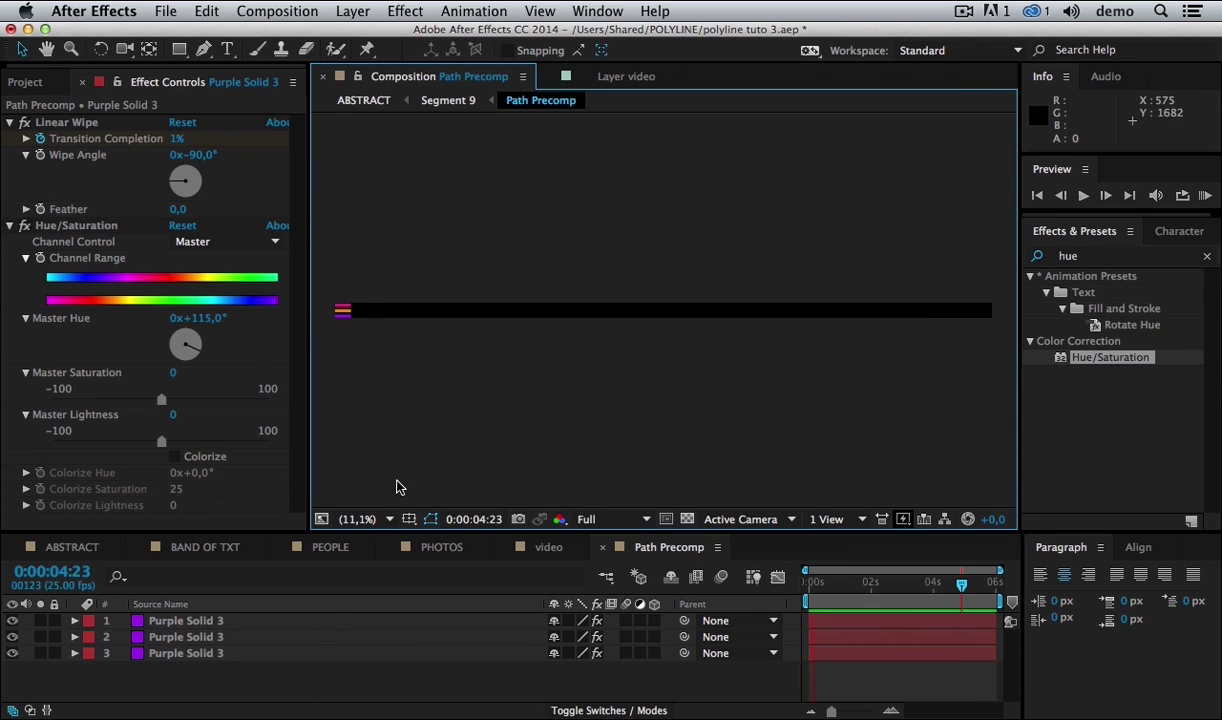
left_click(224, 660)
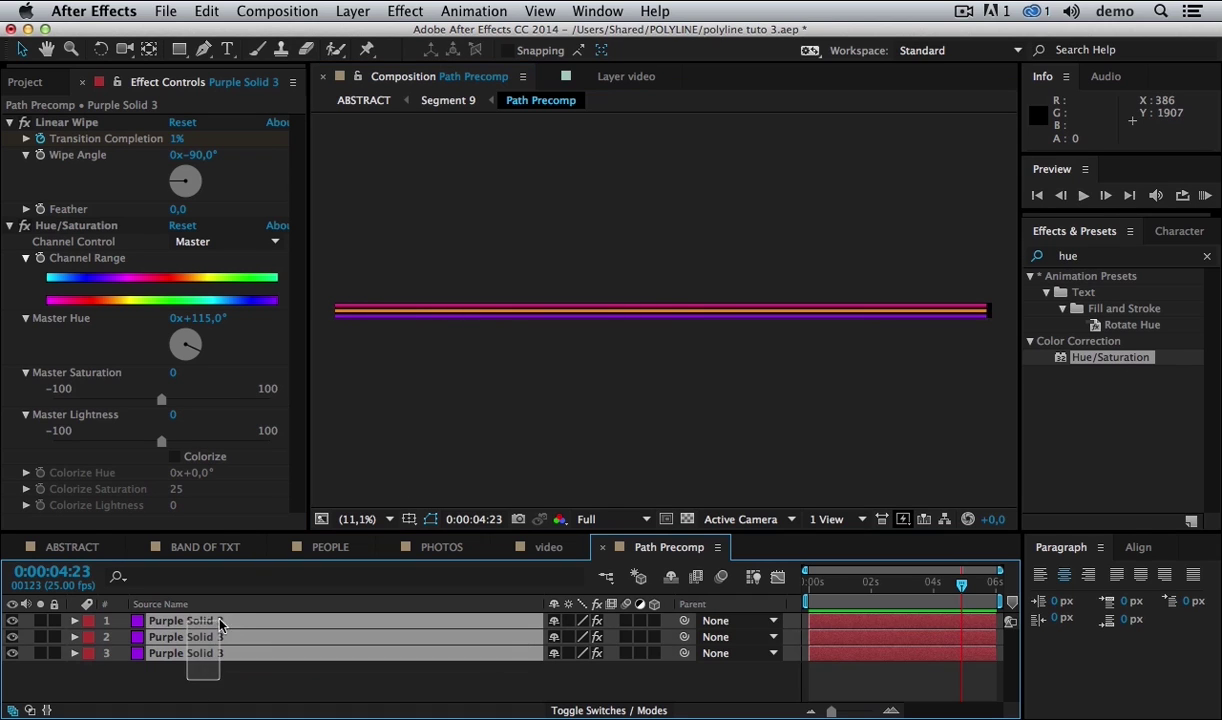
left_click(240, 687)
key("Home")
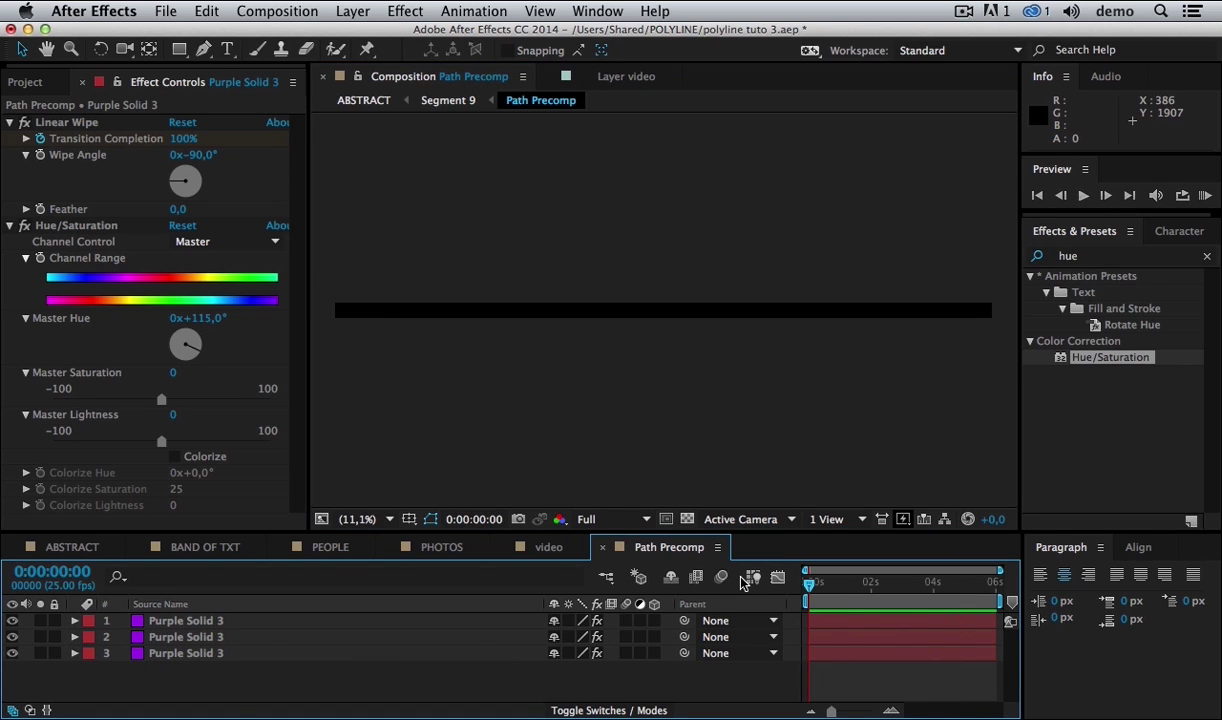
- Shift layers 2 and 3 a few frames later, preview the wipes, and return to ABSTRACT
left_click(821, 583)
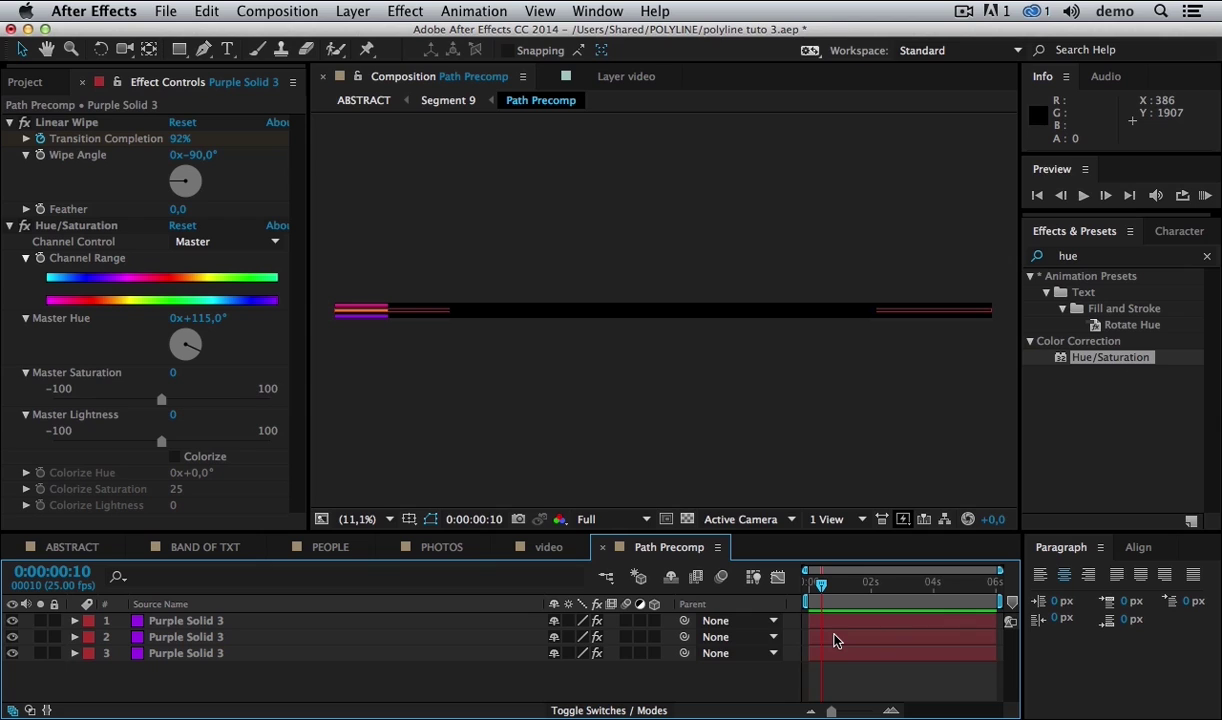
key("Home")
left_click_drag(836, 640, 845, 641)
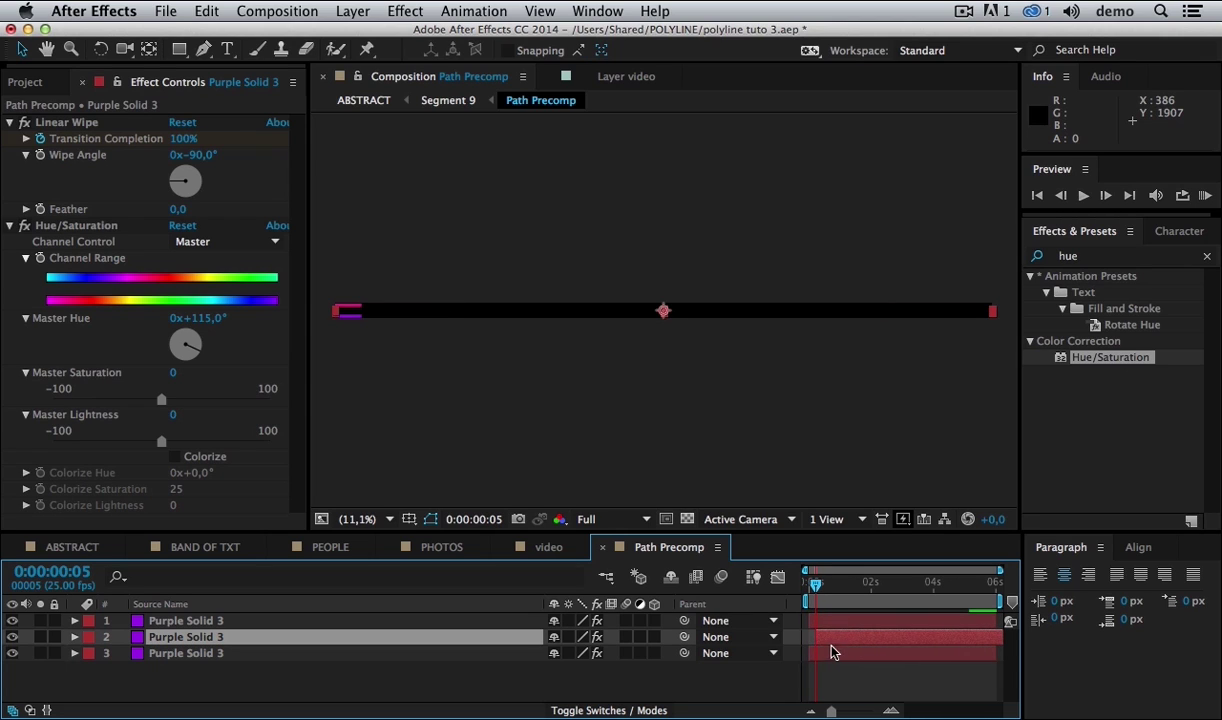
key("space")
left_click_drag(824, 658, 837, 661)
left_click(836, 684)
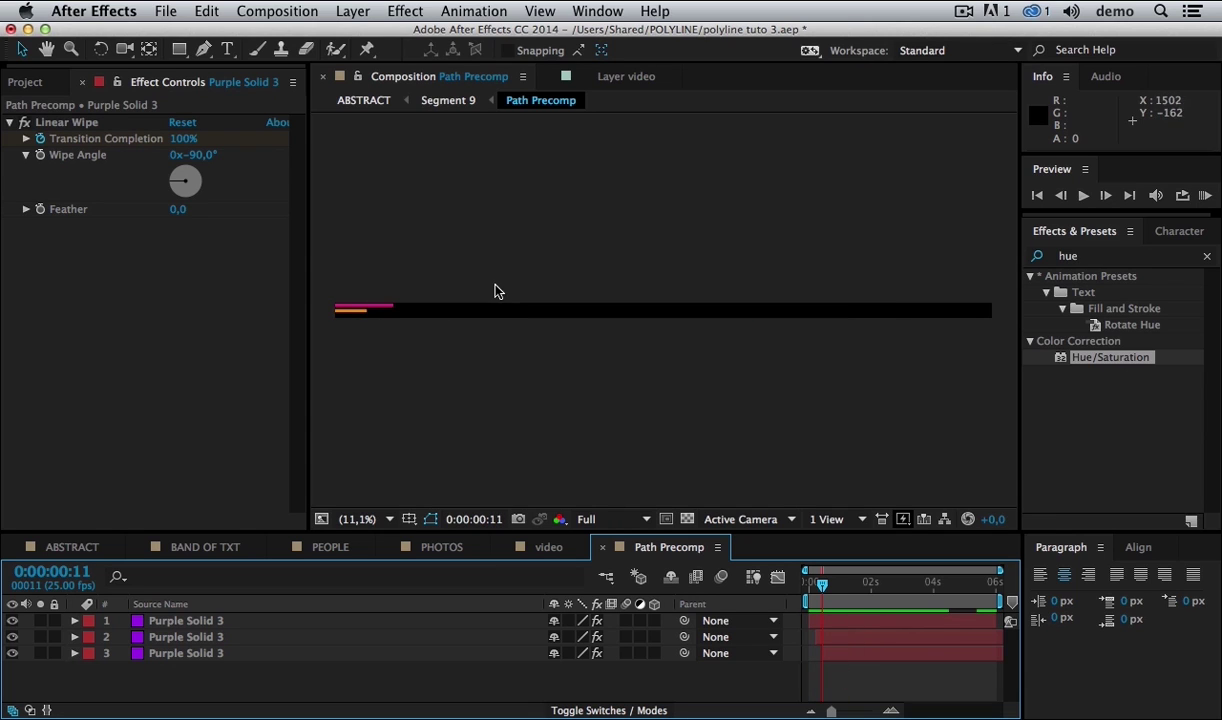
left_click(363, 100)
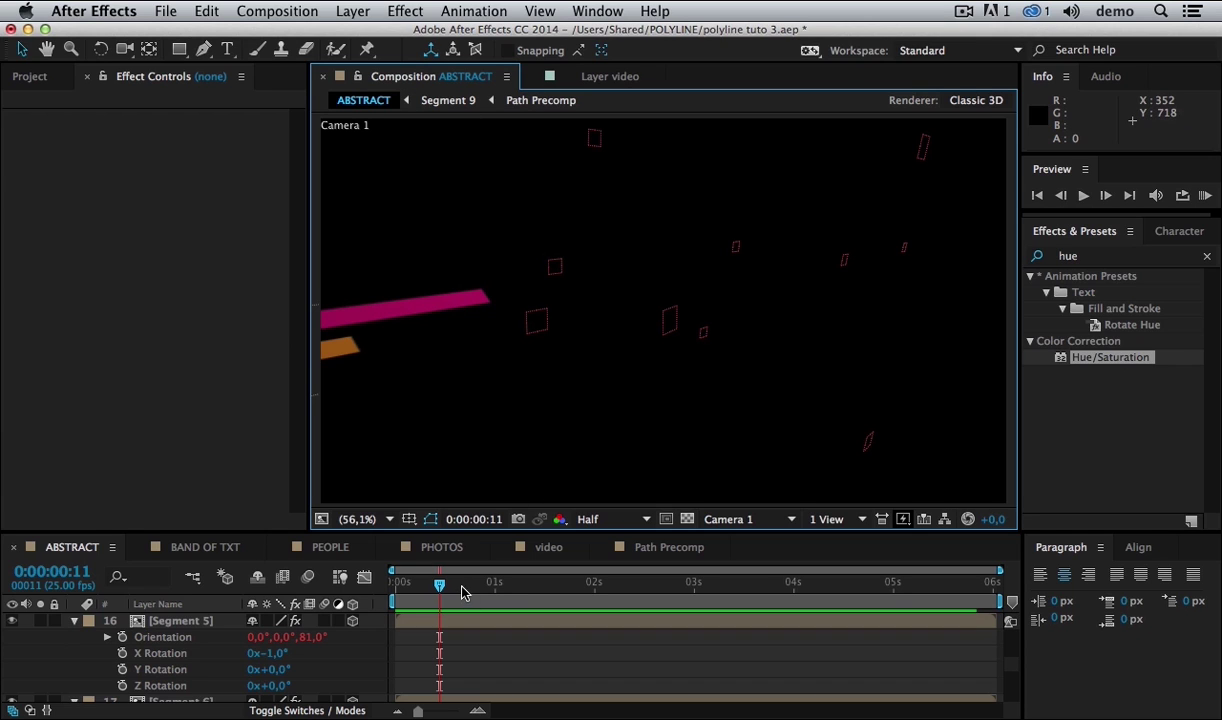
- View the scene through Custom View 1 at frame 4:03, orbited to show the 3D lines
left_click(715, 519)
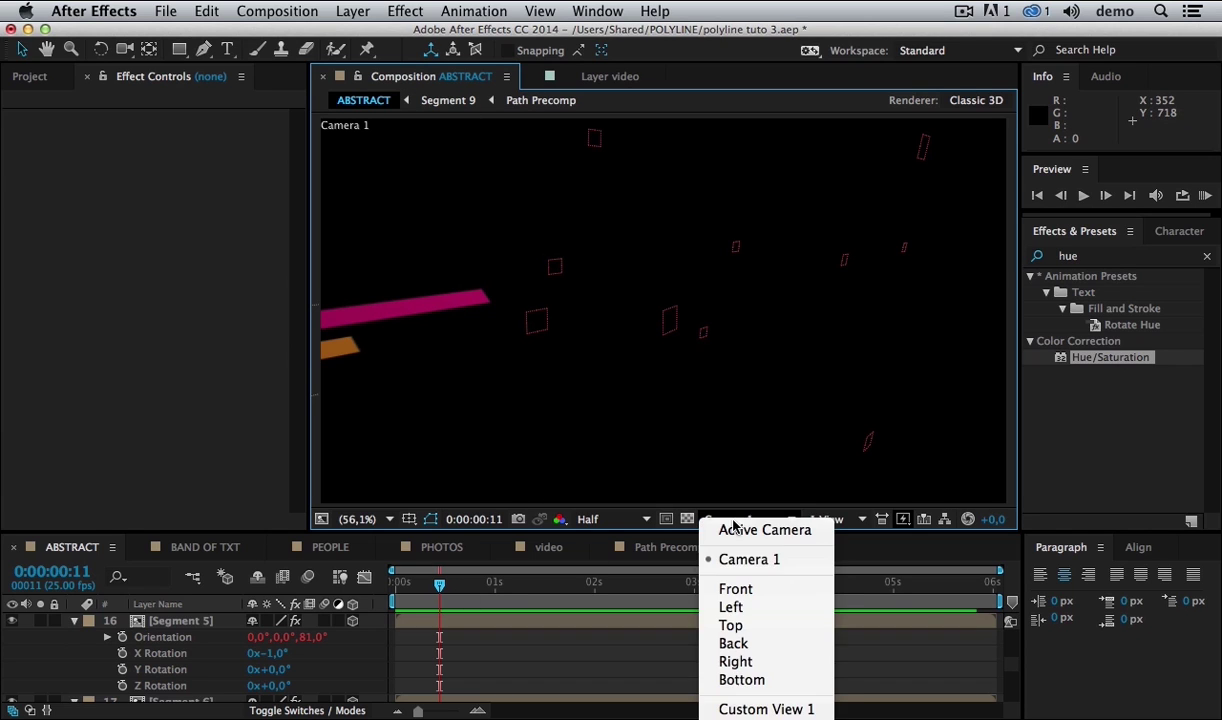
left_click(777, 709)
left_click_drag(593, 592, 806, 585)
key("c")
left_click_drag(558, 303, 790, 316)
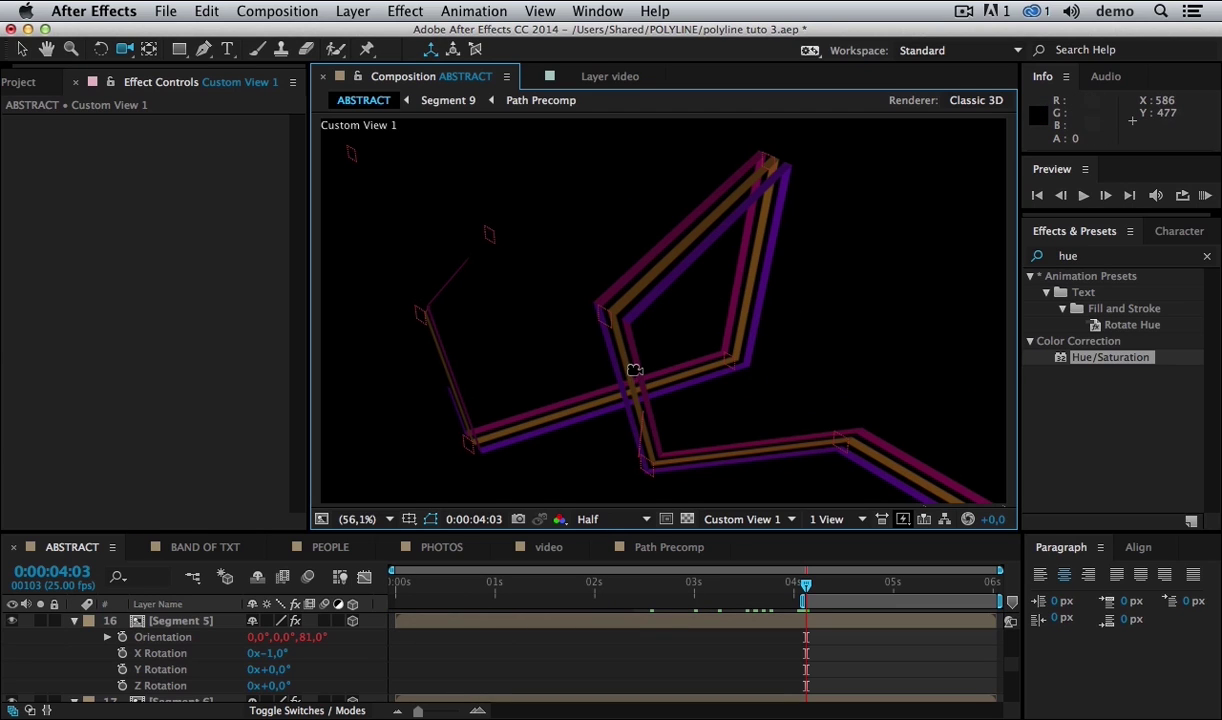
key("v")
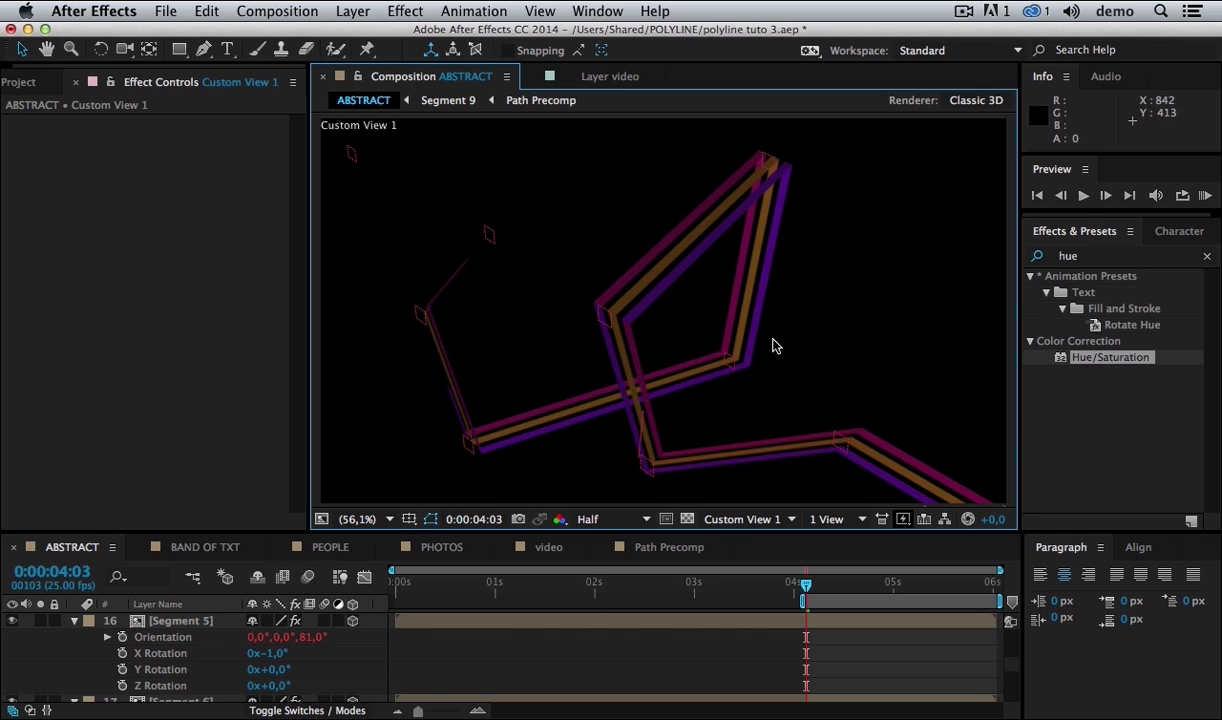
- Flip Segment 5 over by setting its X Rotation to 180°
left_click(752, 268, "shift")
left_click(681, 258, "shift")
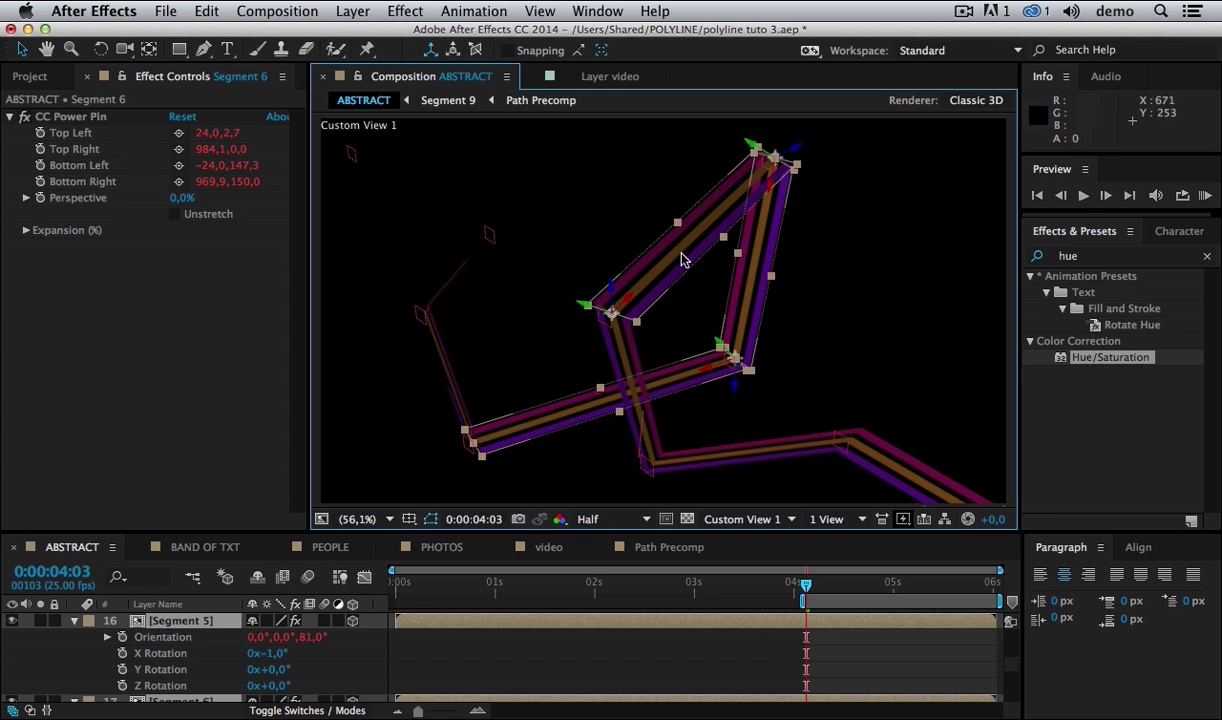
scroll(382, 649, "down", 1)
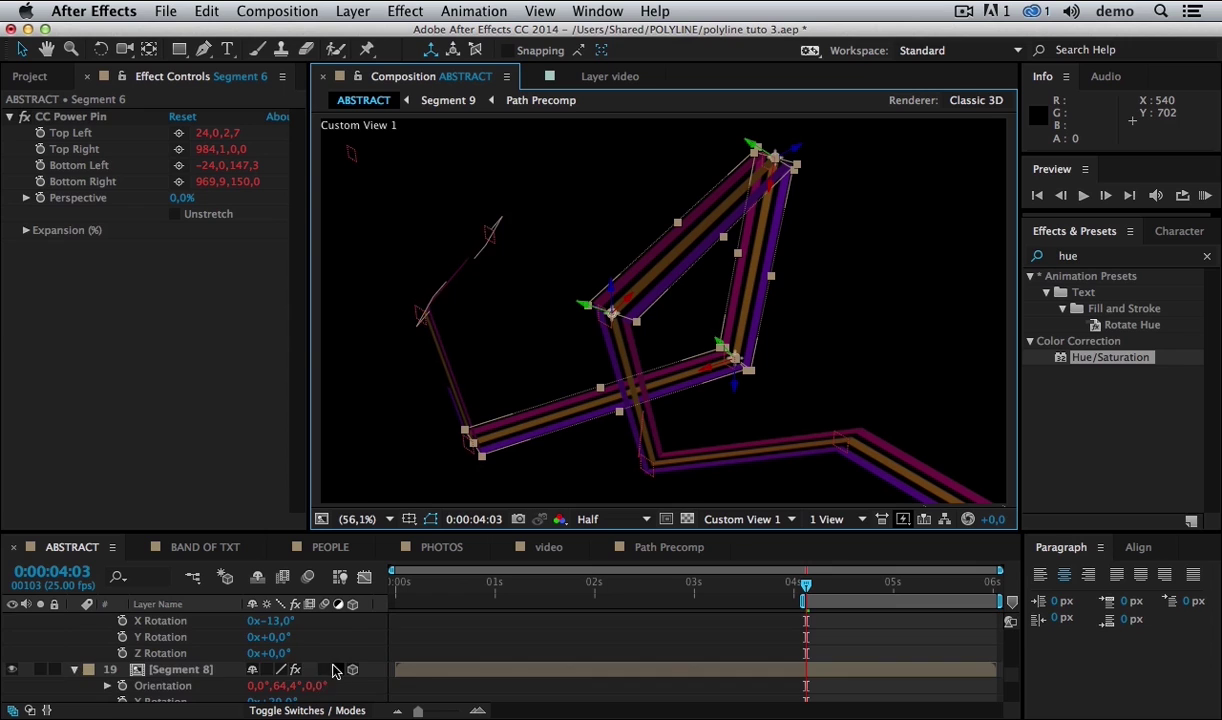
scroll(336, 662, "up", 4)
scroll(310, 655, "down", 4)
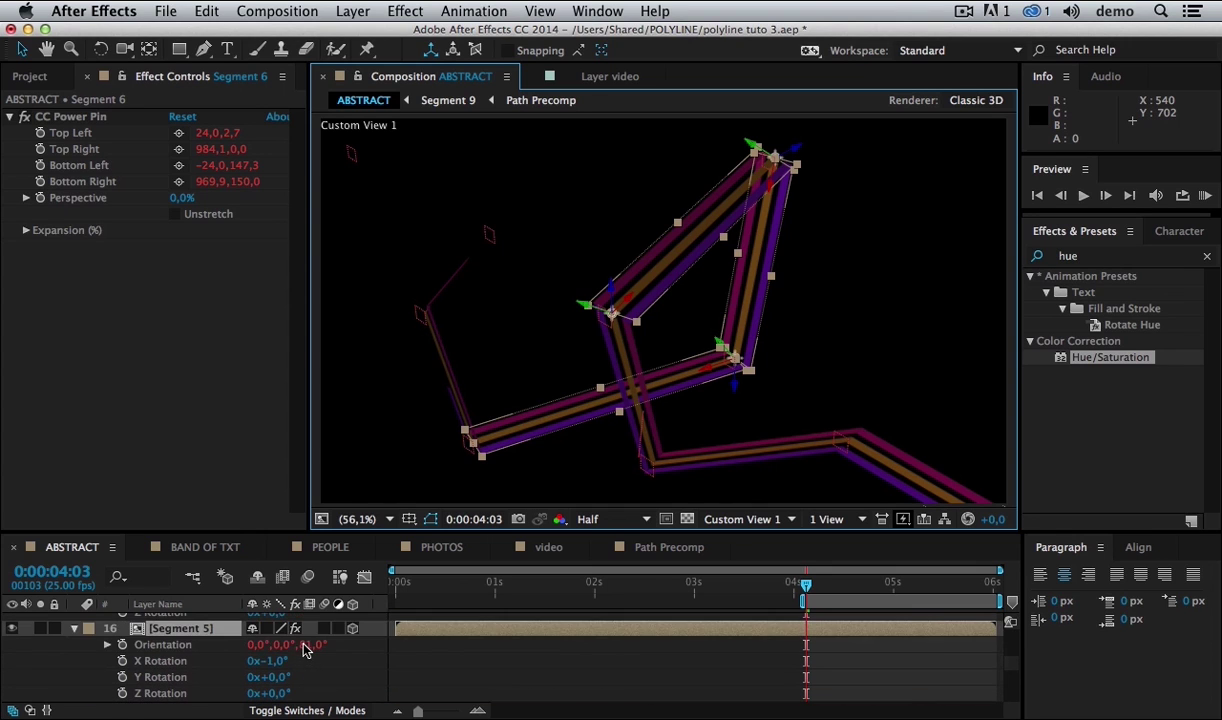
scroll(300, 650, "up", 1)
left_click_drag(278, 687, 466, 692)
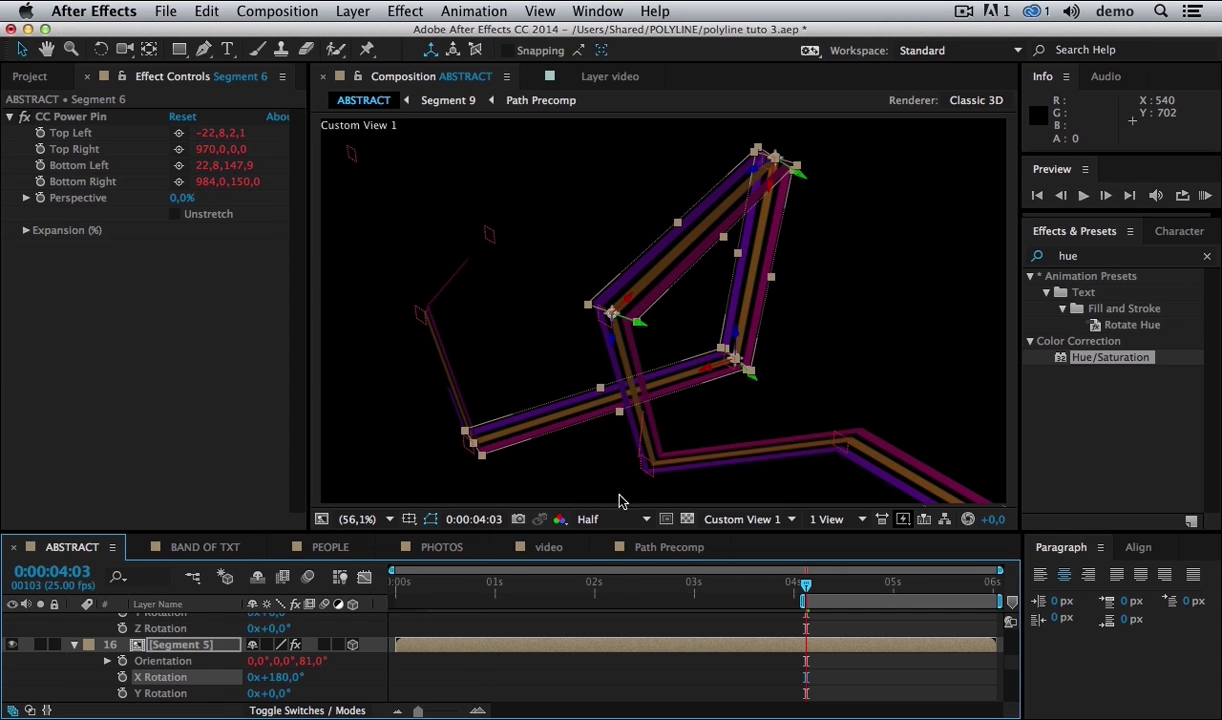
- Orbit to inspect the flipped segment and rewind to the start of the animation
key("c")
left_click_drag(663, 401, 780, 382)
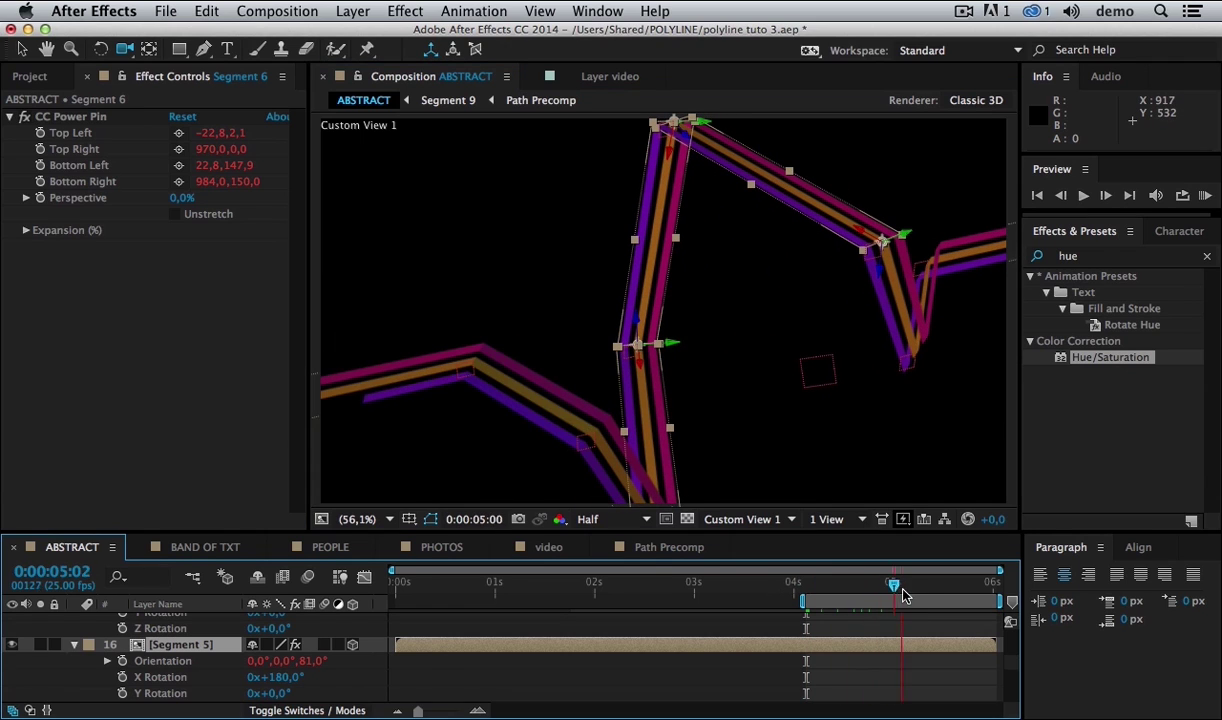
left_click_drag(828, 590, 392, 598)
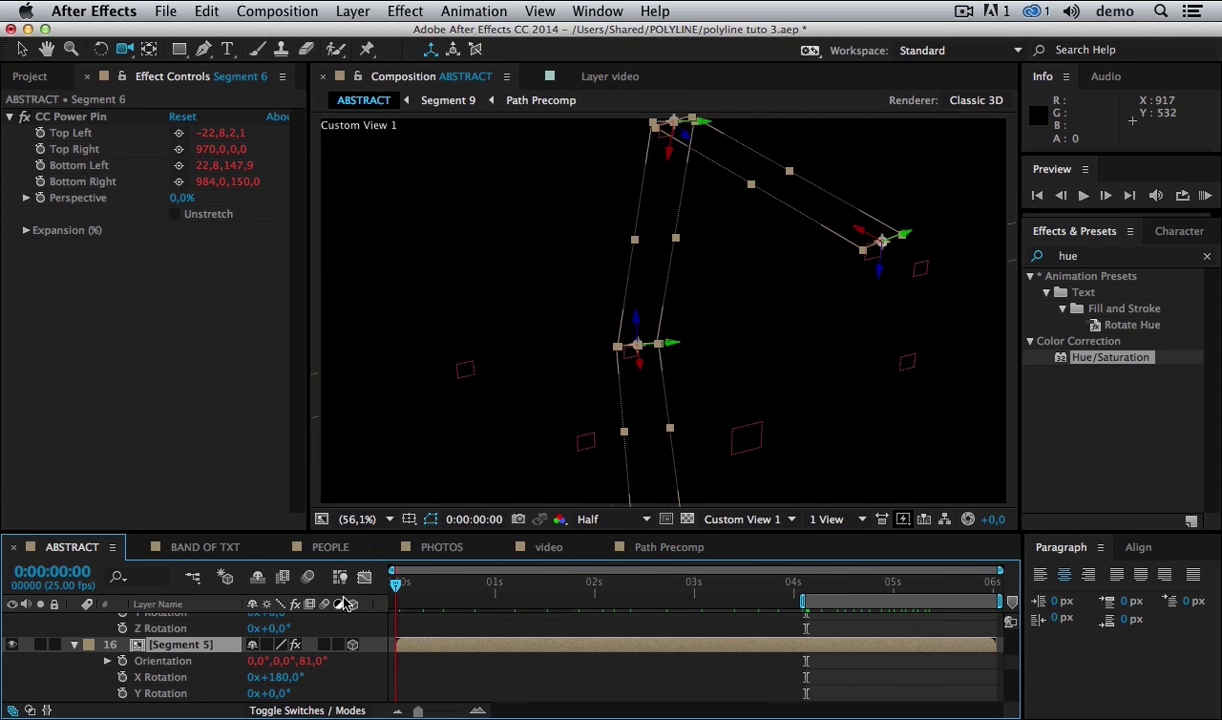
left_click(741, 519)
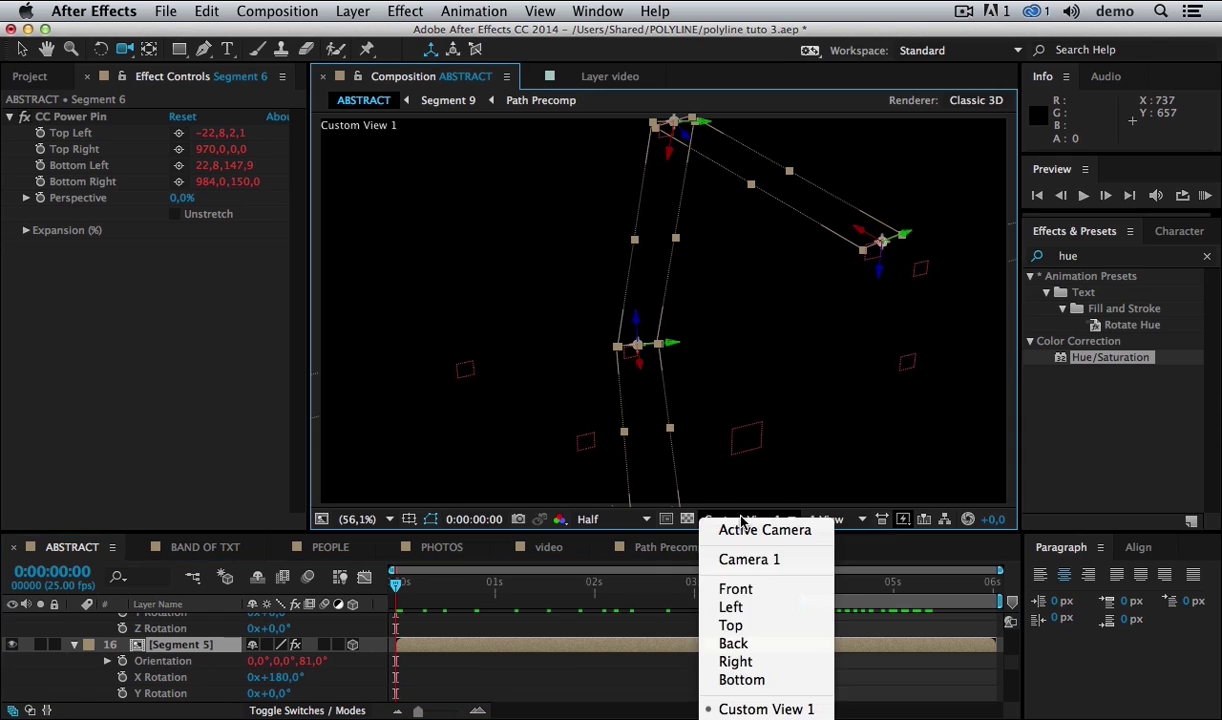
- Return to the Camera 1 view and select the Null 18 layer
left_click(752, 558)
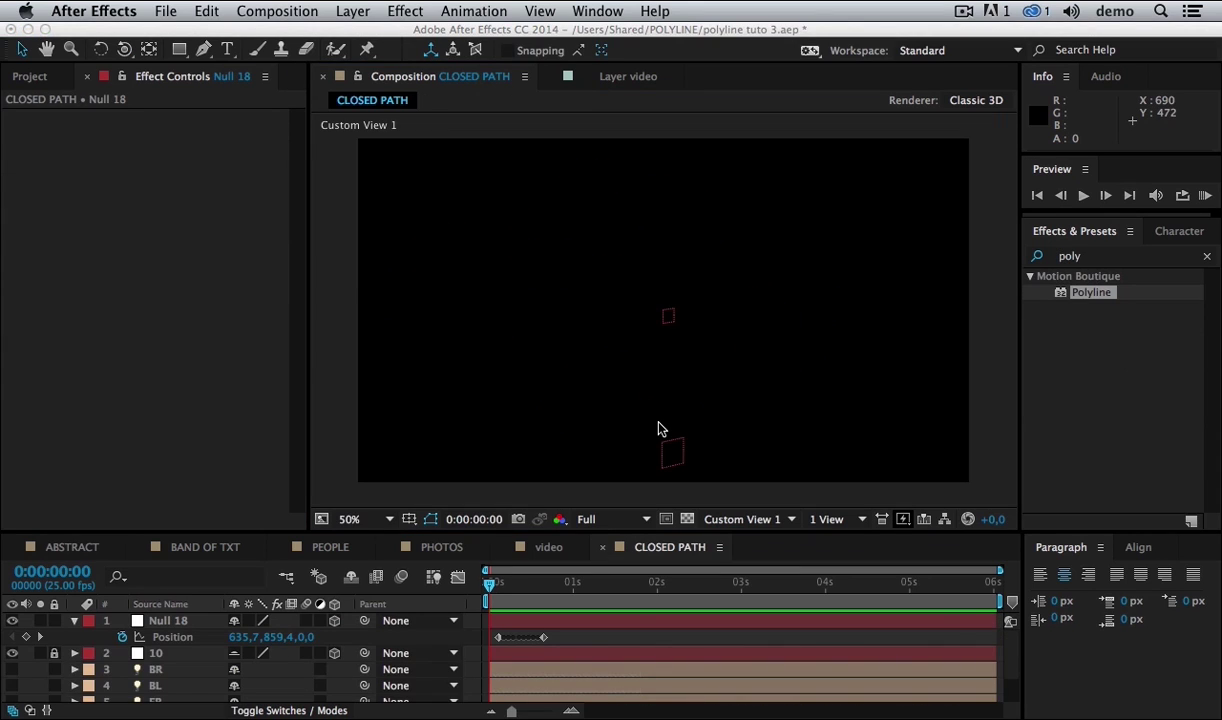
left_click(549, 625)
mouse_move(503, 593)
left_mouse_down()
mouse_move(545, 593)
mouse_move(489, 600)
left_mouse_up()
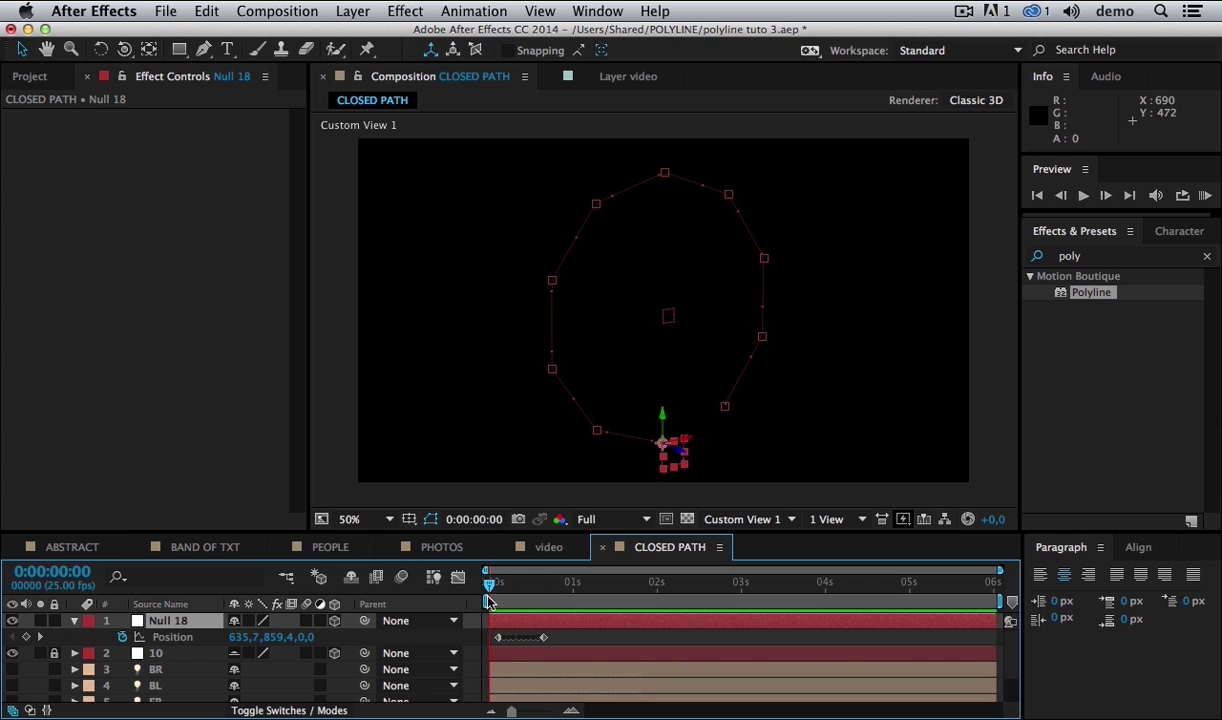
- Apply Polyline to Null 18 with Width 150 and Closed Path, and create it
double_click(1096, 296)
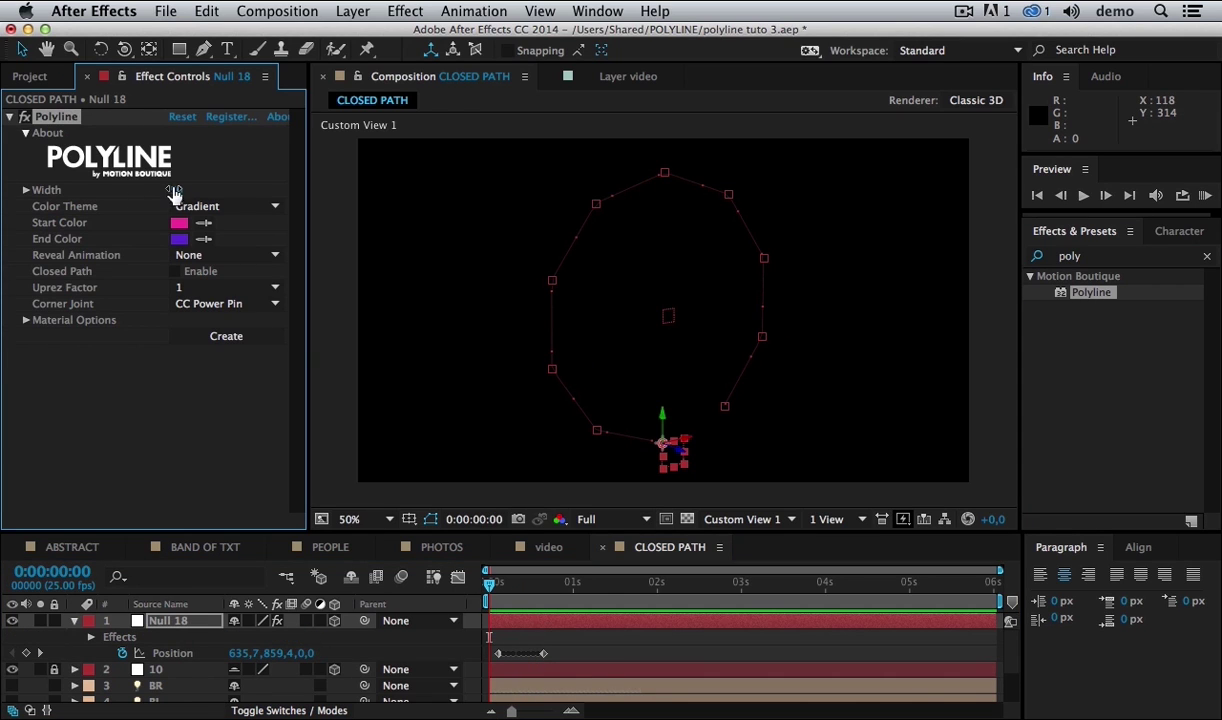
left_click(176, 191)
left_click(165, 363)
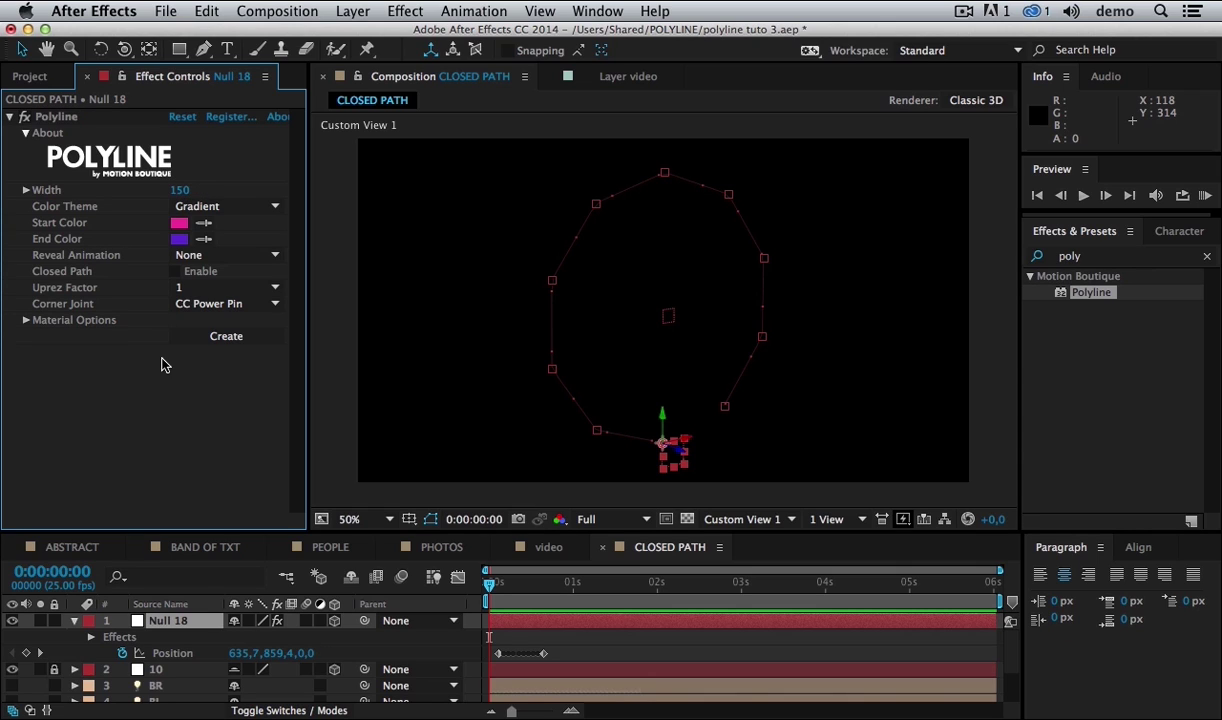
left_click(176, 272)
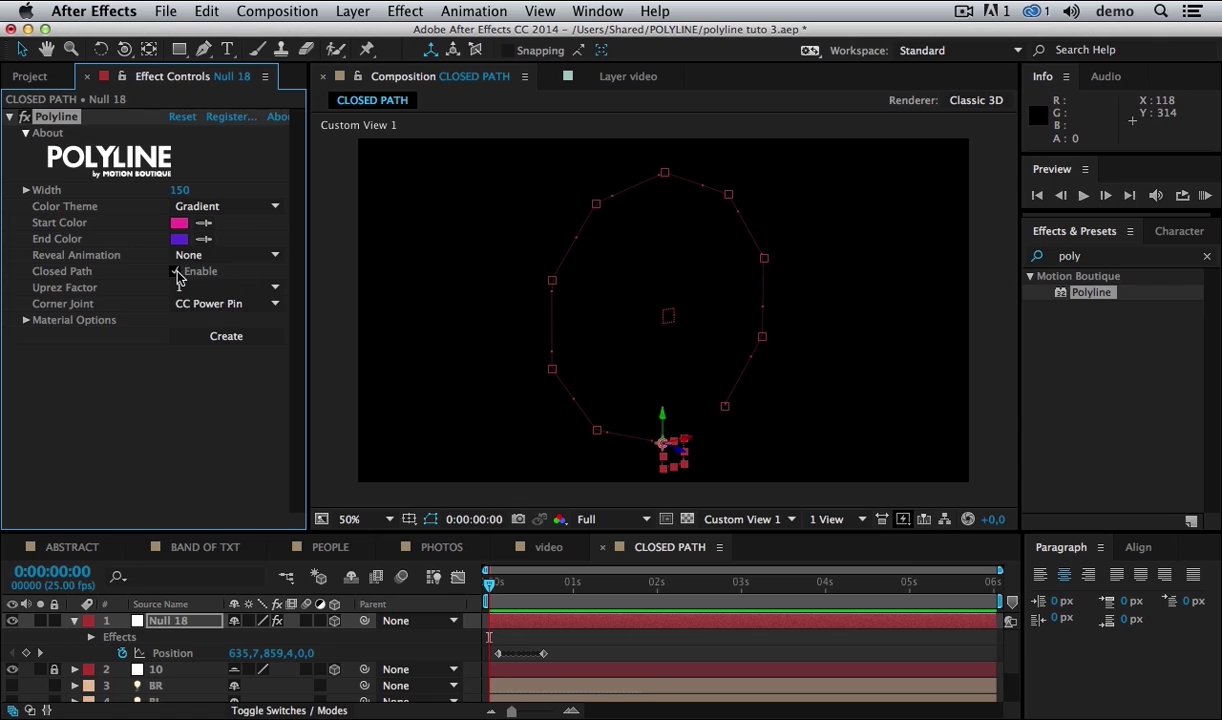
left_click(231, 343)
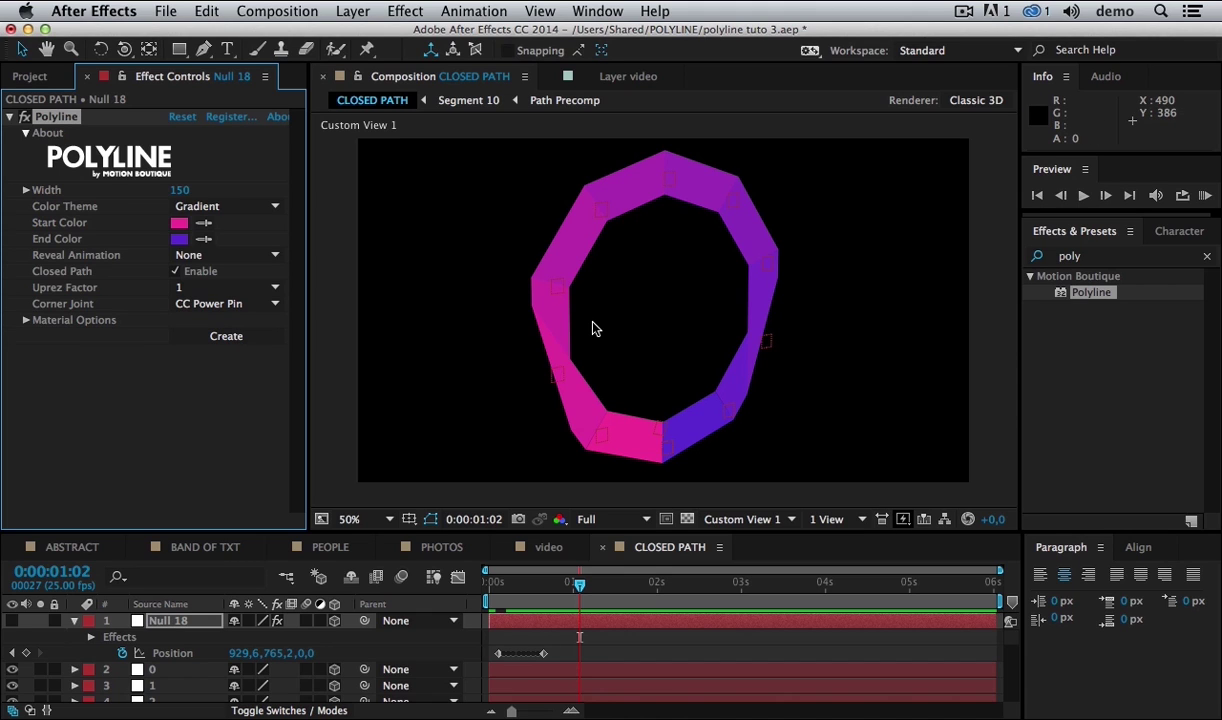
key("c")
left_click_drag(633, 322, 658, 325)
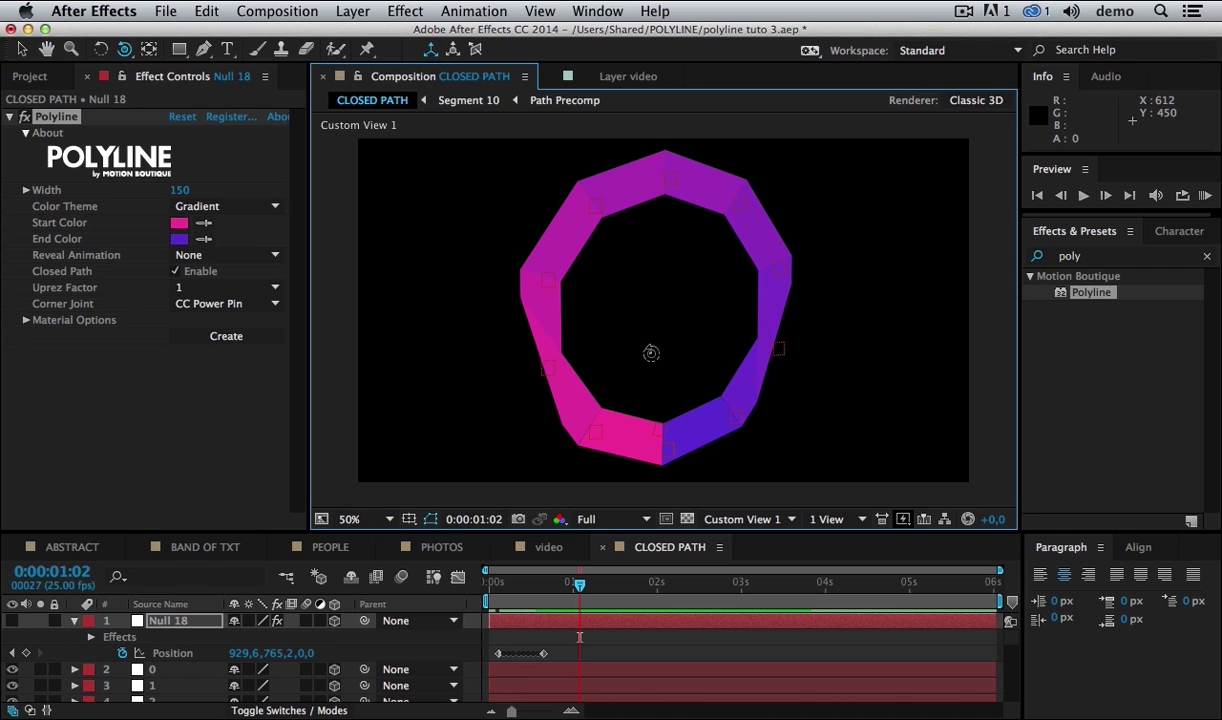
left_click_drag(651, 353, 634, 317)
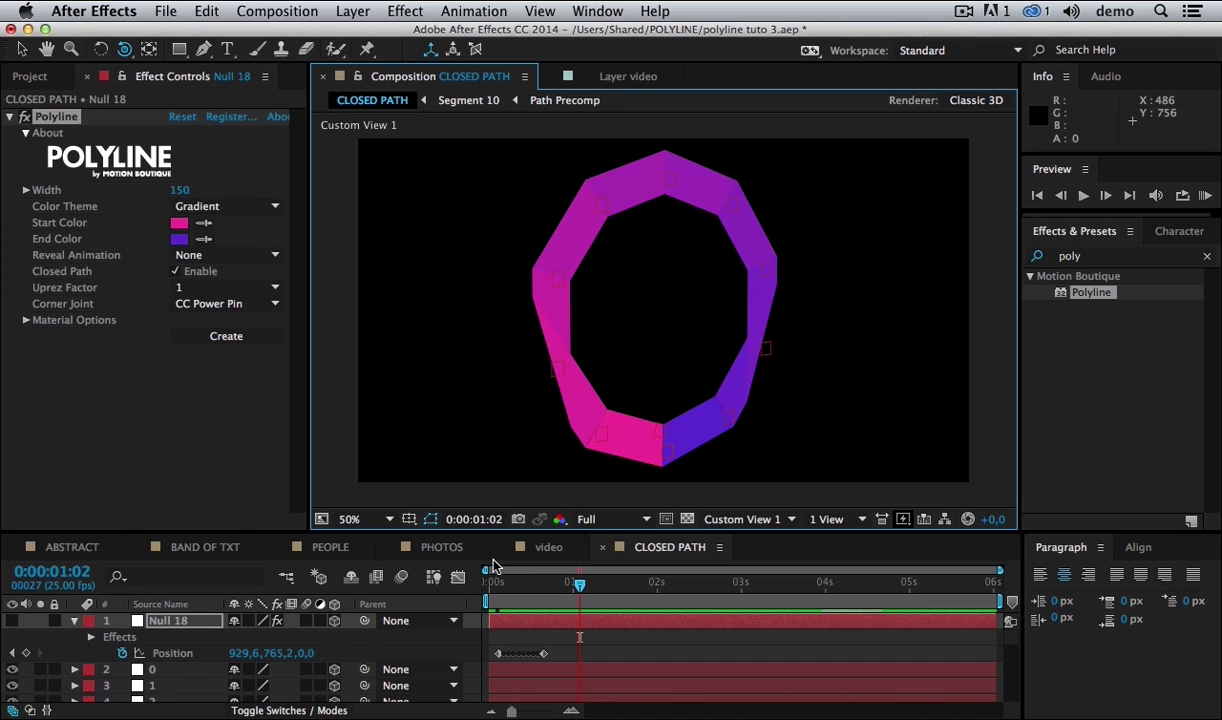
- Add a 3D Null 30 and parent all the ring's point nulls to it
key("super+alt+shift+y")
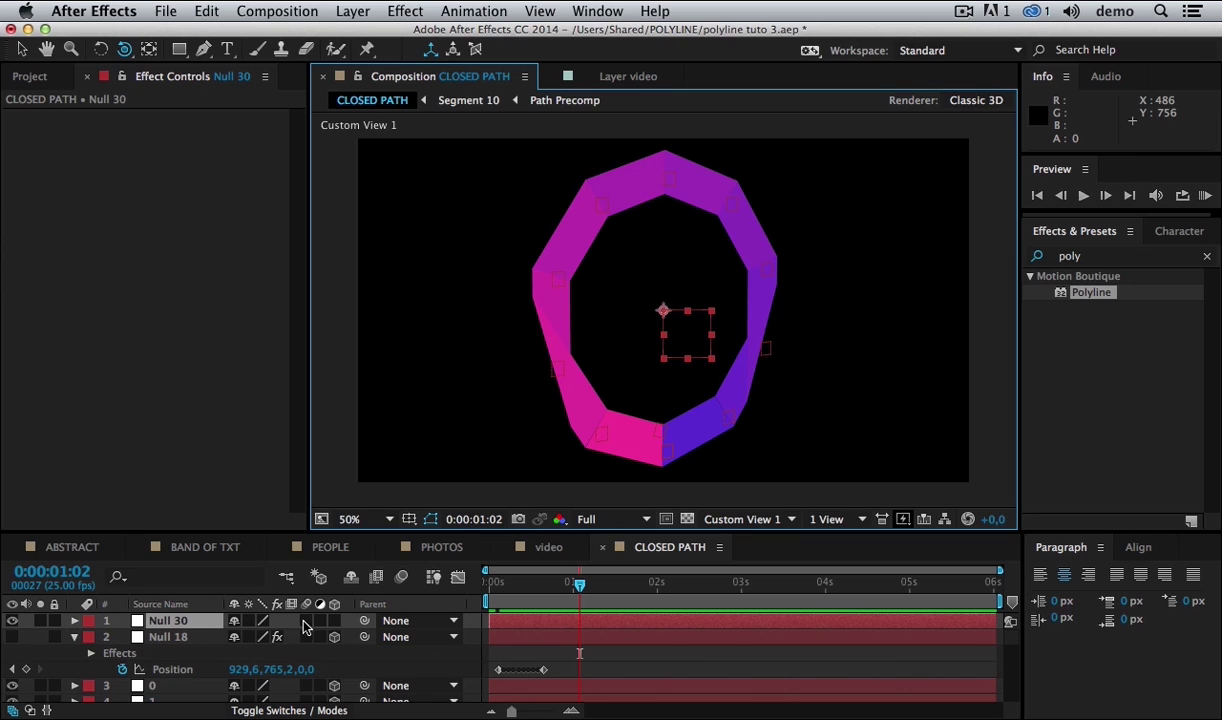
left_click(335, 621)
key("v")
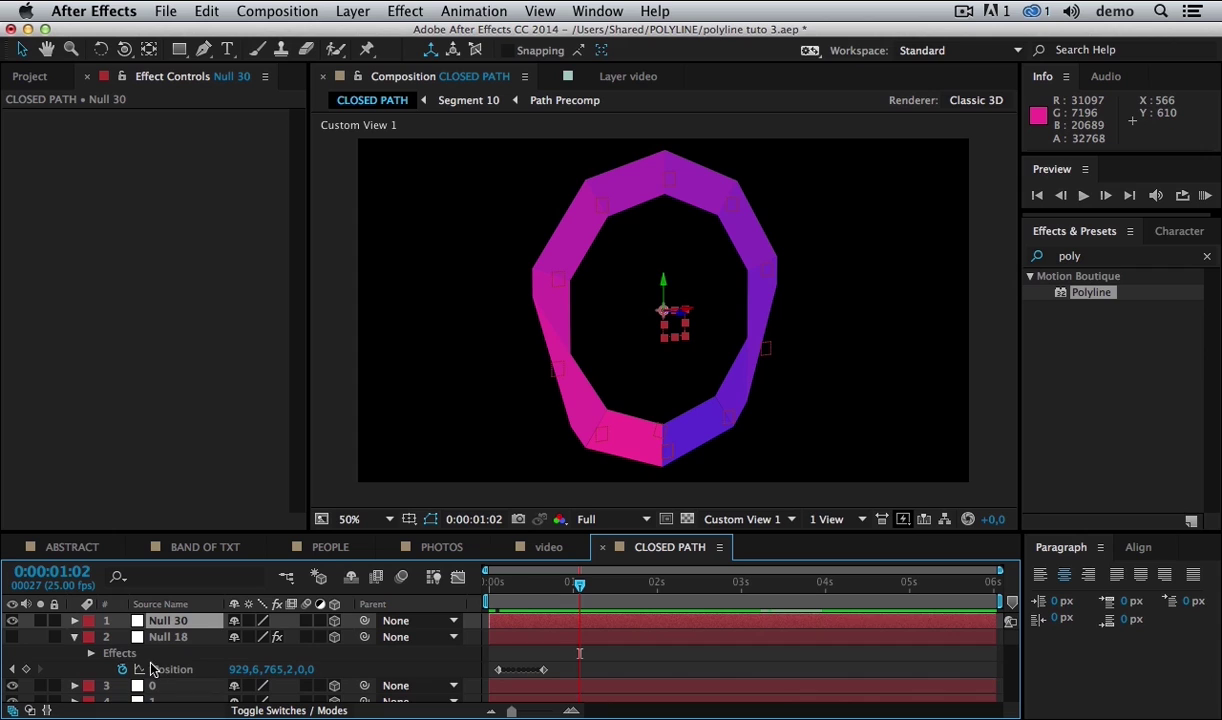
left_click(75, 637)
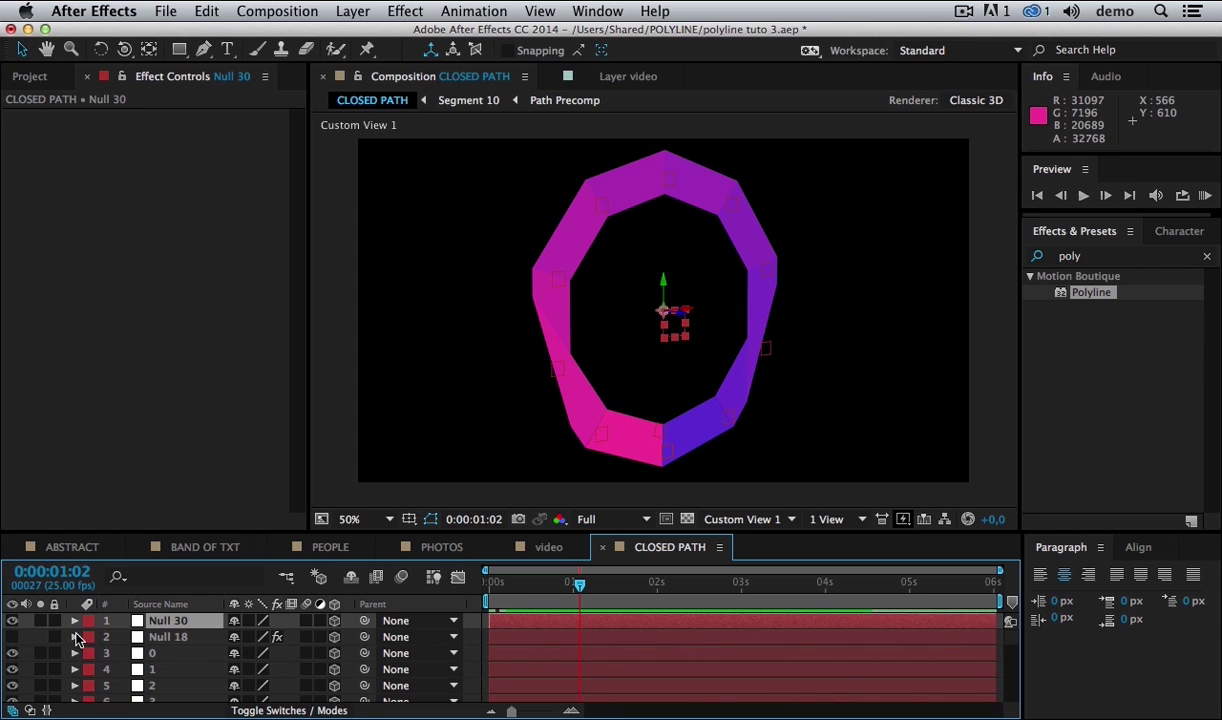
left_click(156, 656)
scroll(197, 680, "down", 3)
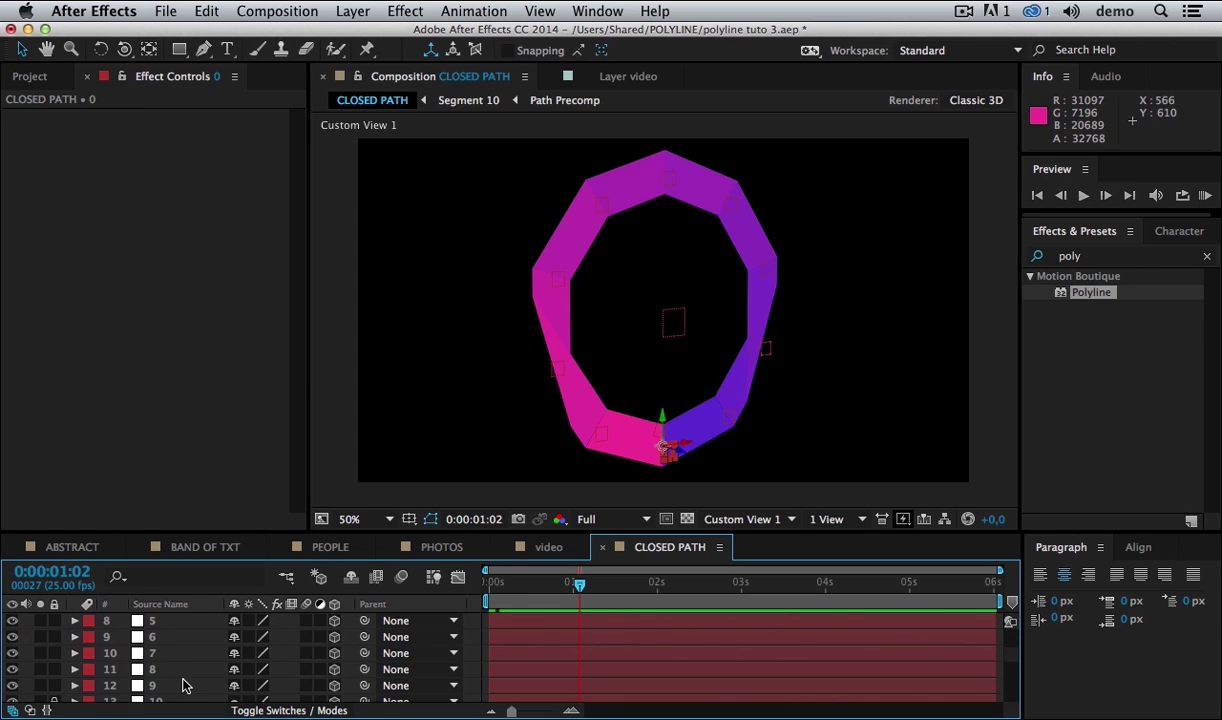
scroll(174, 691, "down", 1)
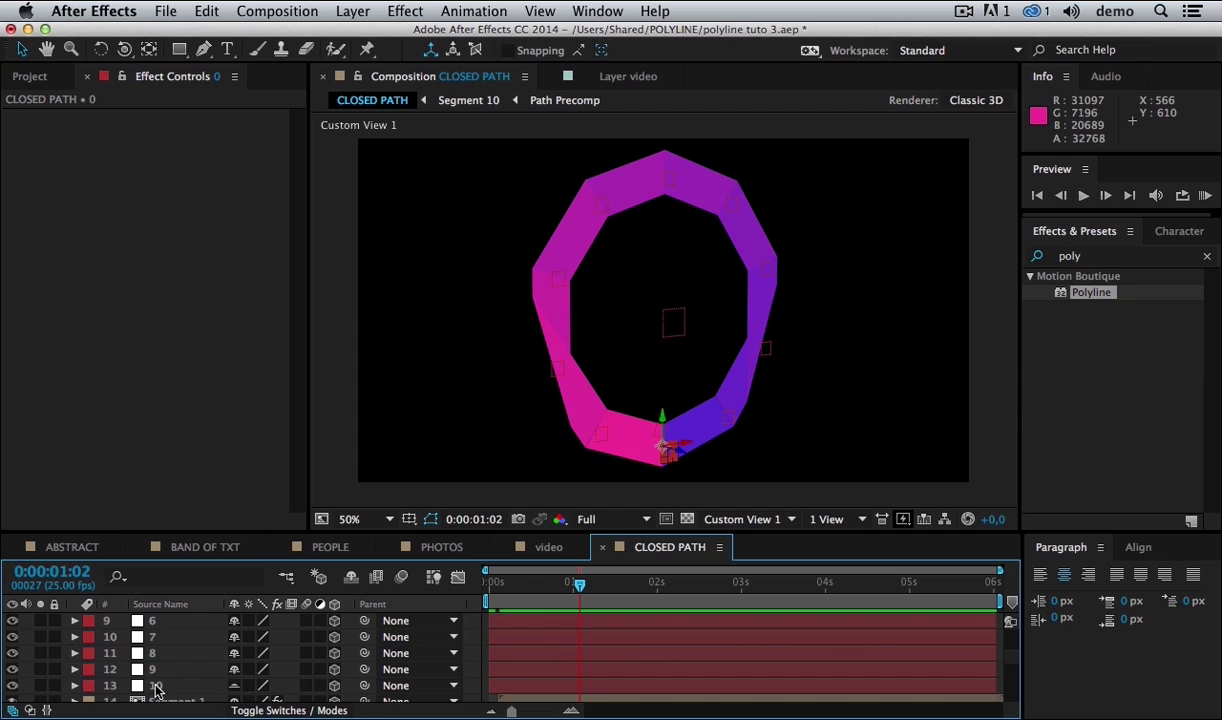
key("super+a")
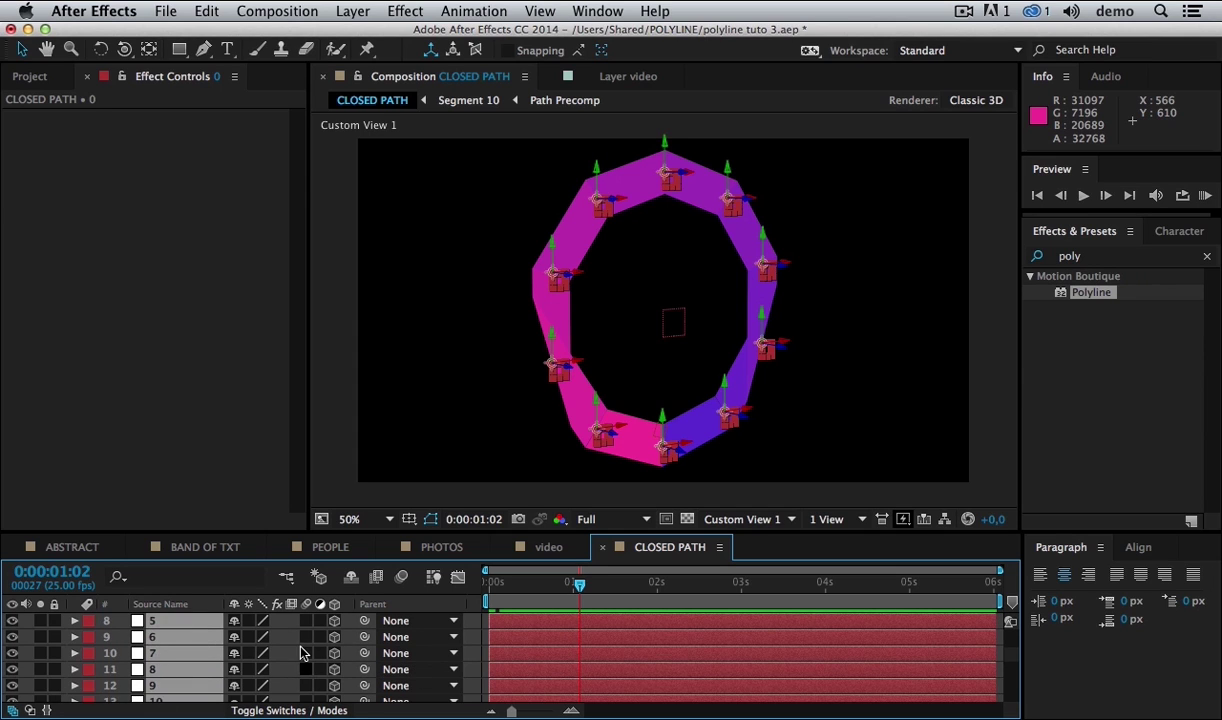
scroll(281, 649, "up", 5)
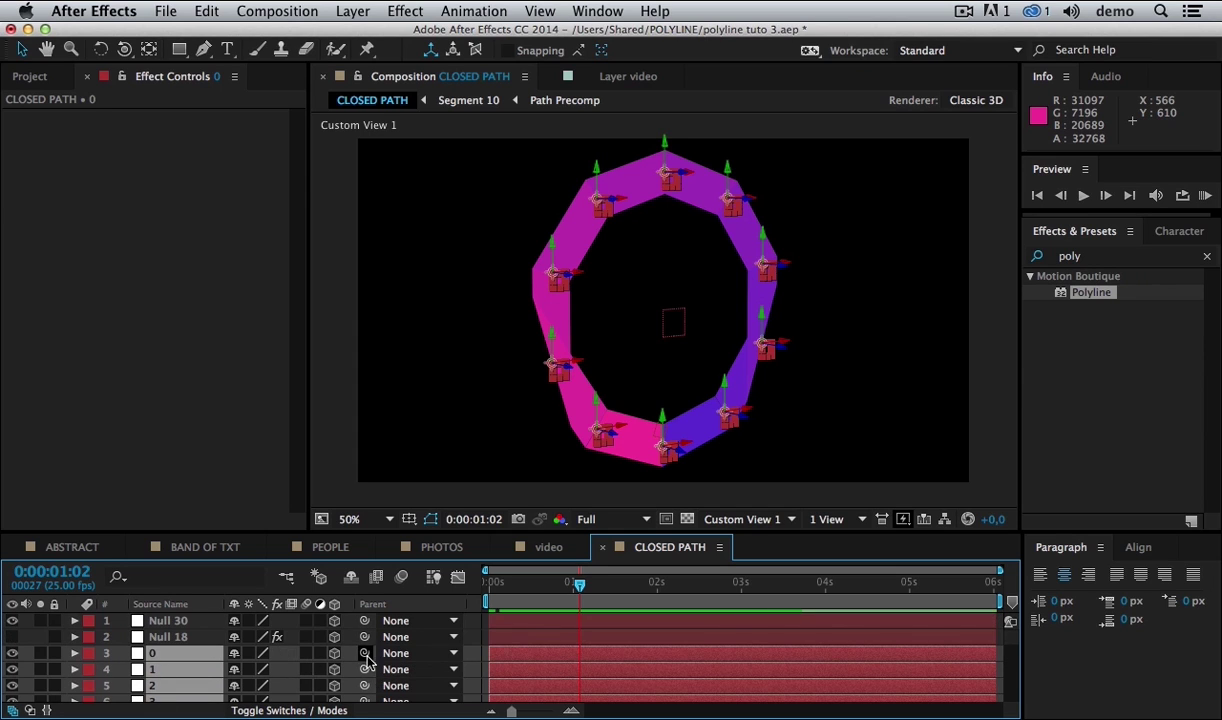
left_click_drag(364, 653, 180, 622)
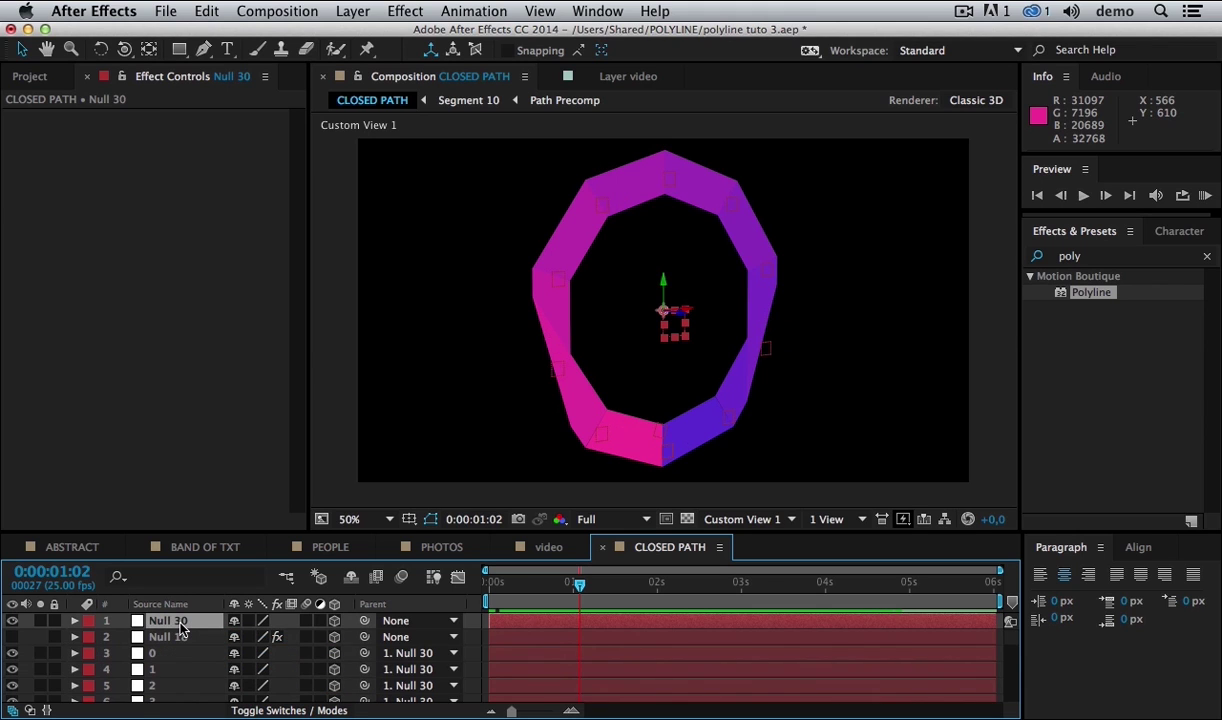
- Lay the ring flat with Null 30's X Rotation at -90°, then delete Null 30
key("r")
left_click_drag(252, 653, 222, 653)
left_click(258, 653)
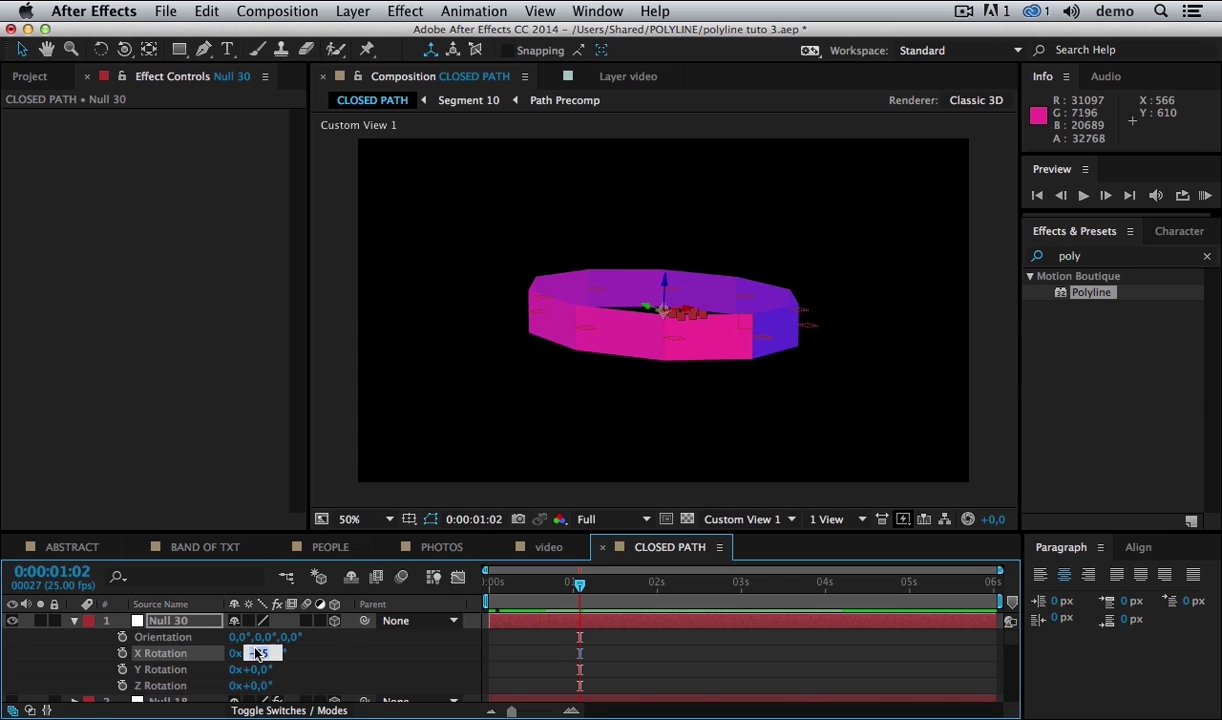
type("-90")
key("Return")
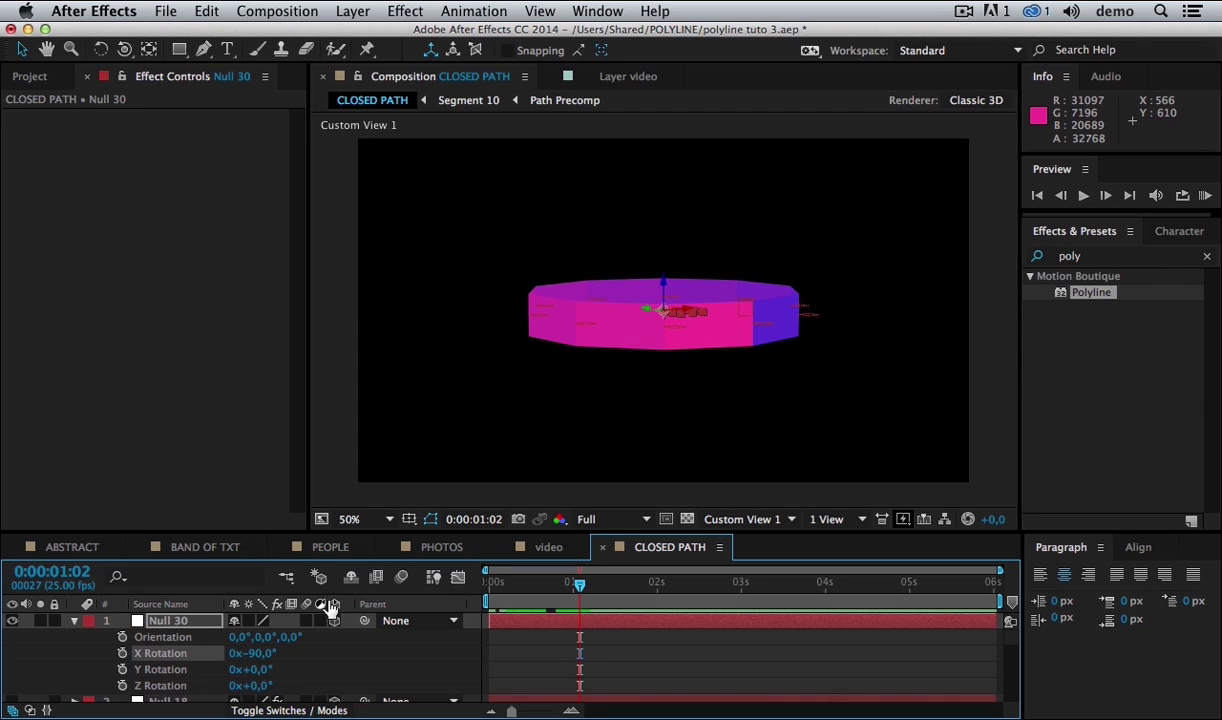
left_click(188, 621)
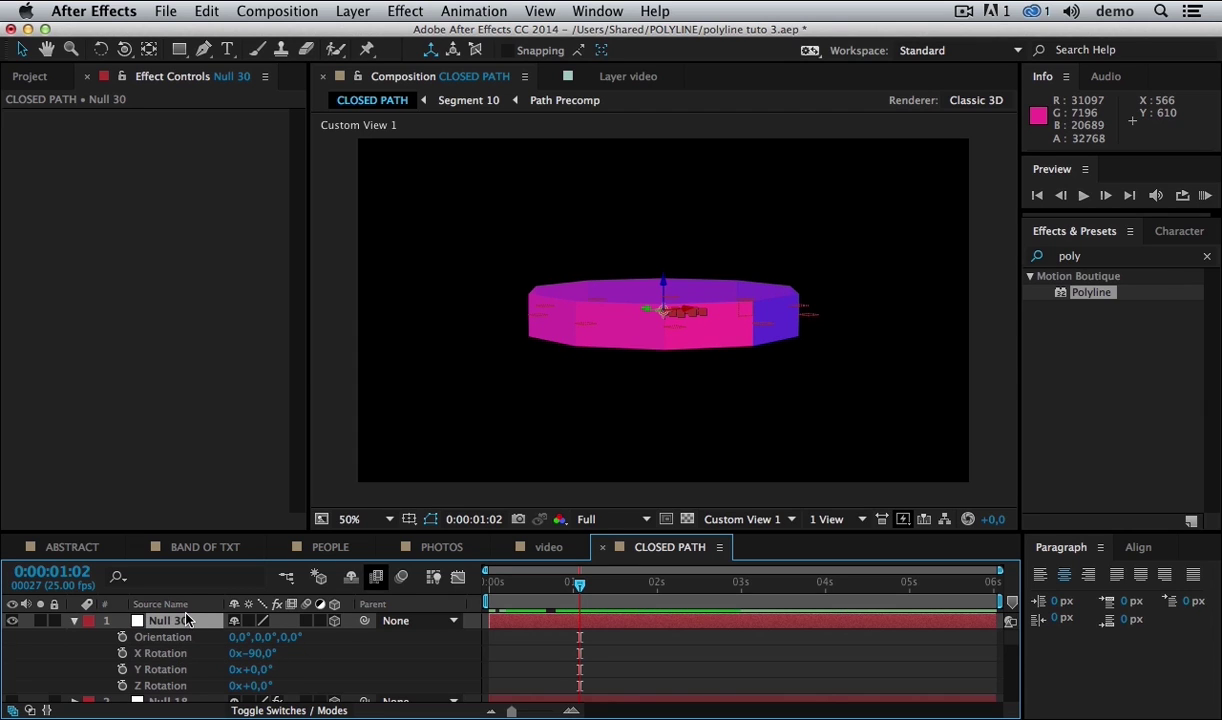
key("Delete")
- Orbit Custom View 1 until the flat ring faces the camera, then add Null 31
key("c")
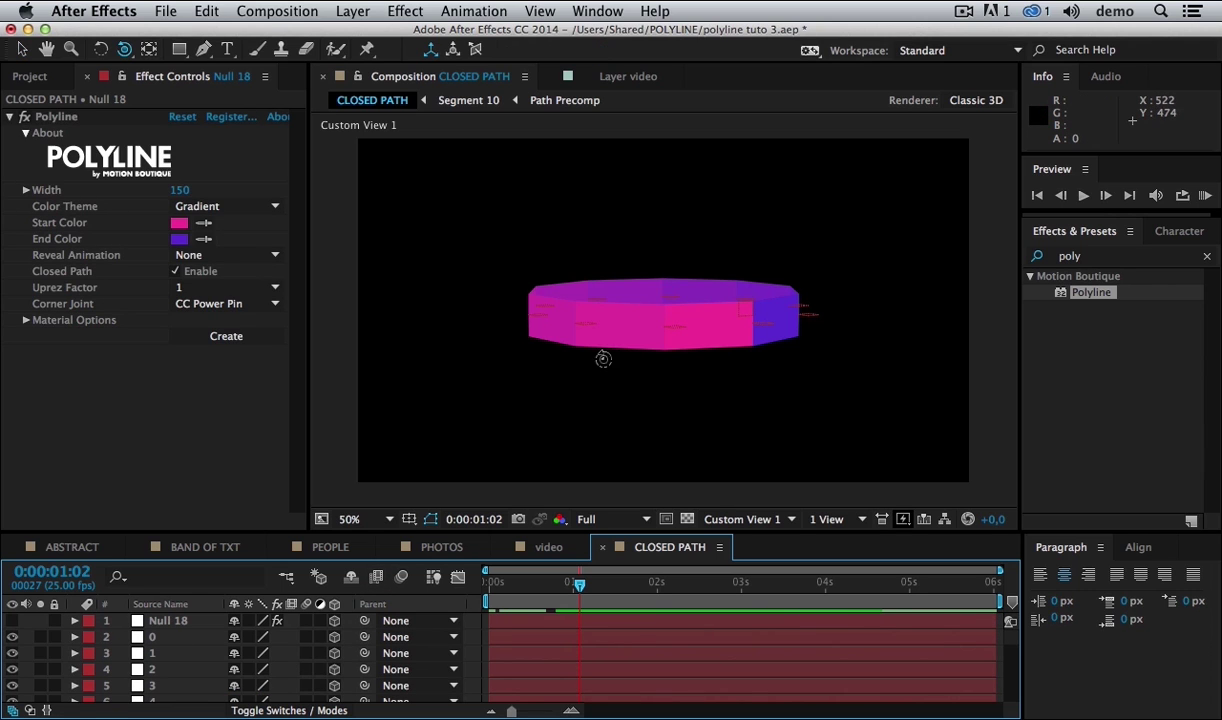
left_click_drag(603, 359, 499, 398)
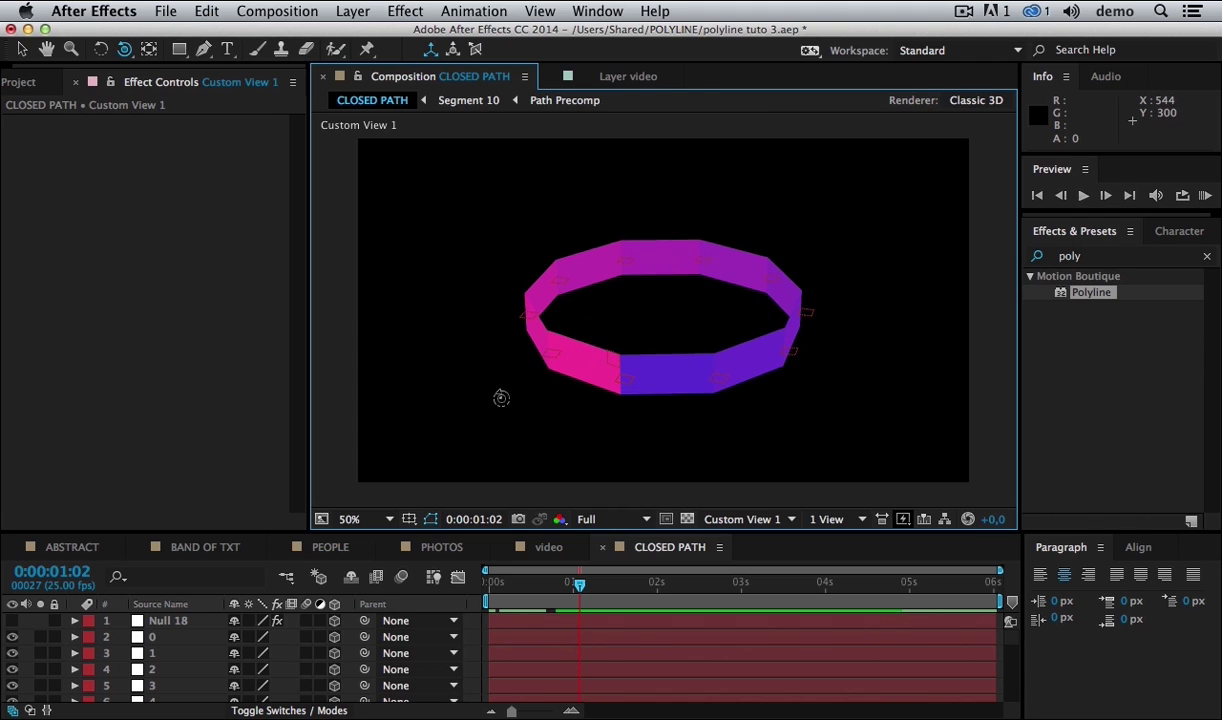
key("v")
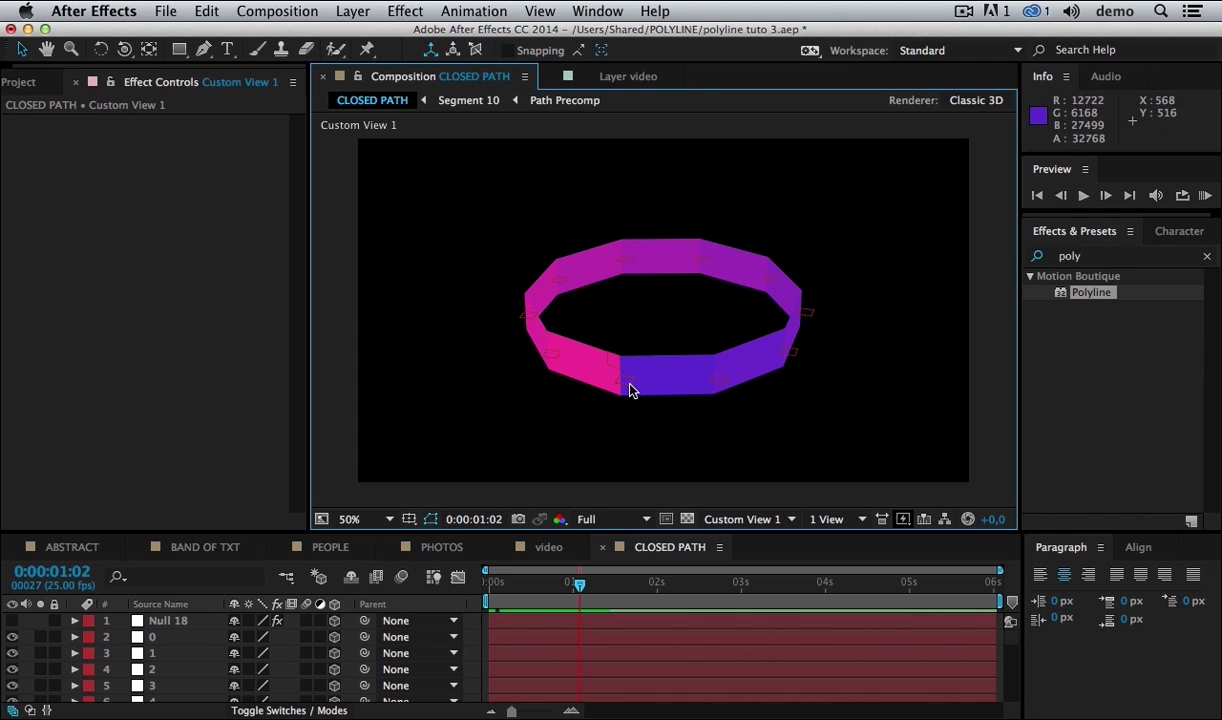
left_click(630, 390)
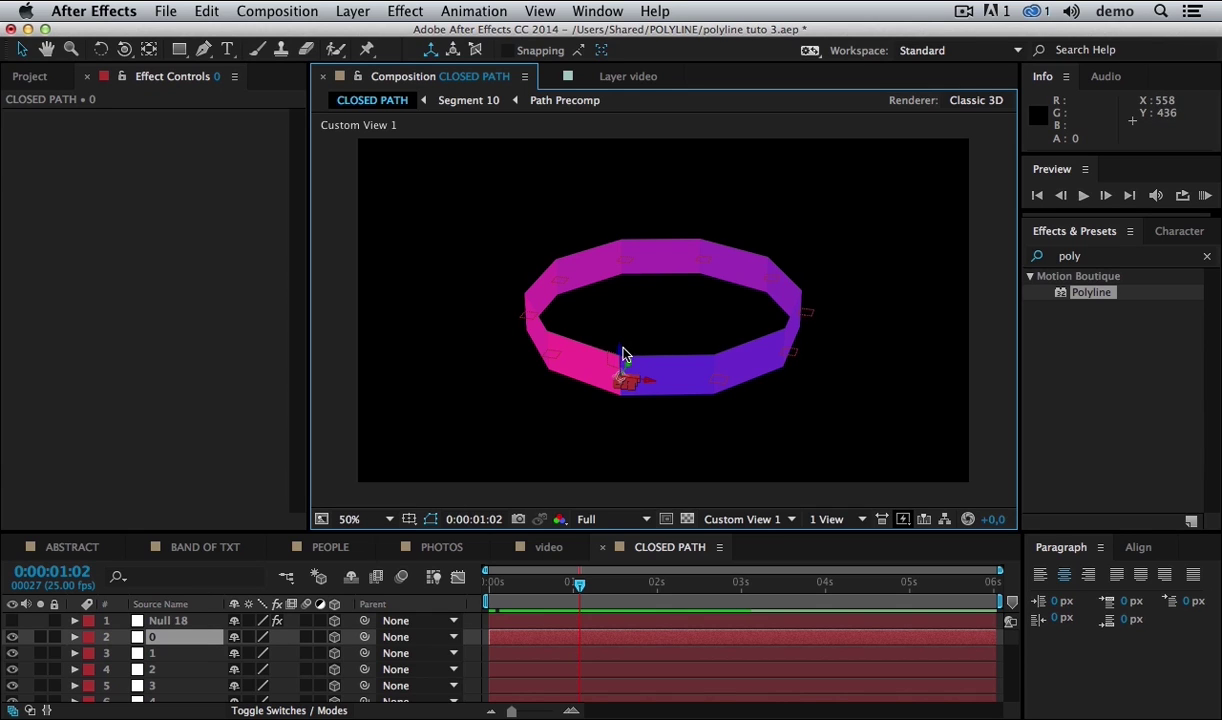
left_click(615, 448)
key("c")
left_click_drag(698, 401, 652, 365)
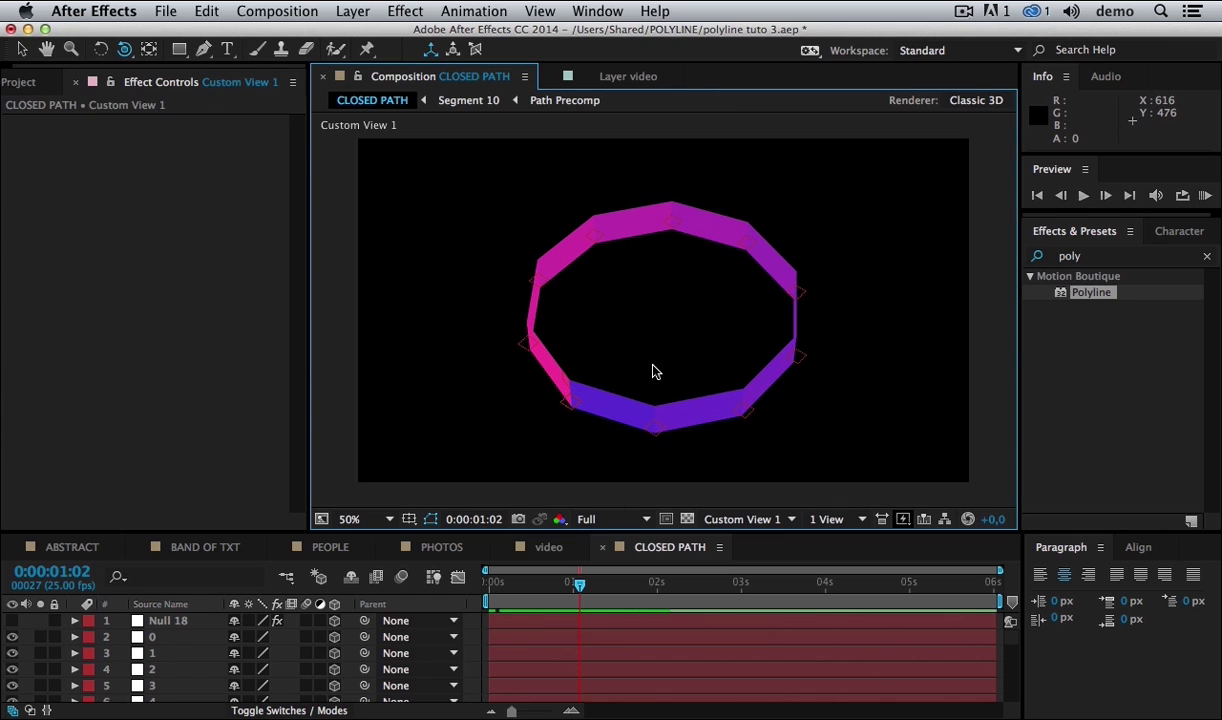
key("super+alt+shift+y")
- Make Null 31 a 3D layer
left_click(336, 621)
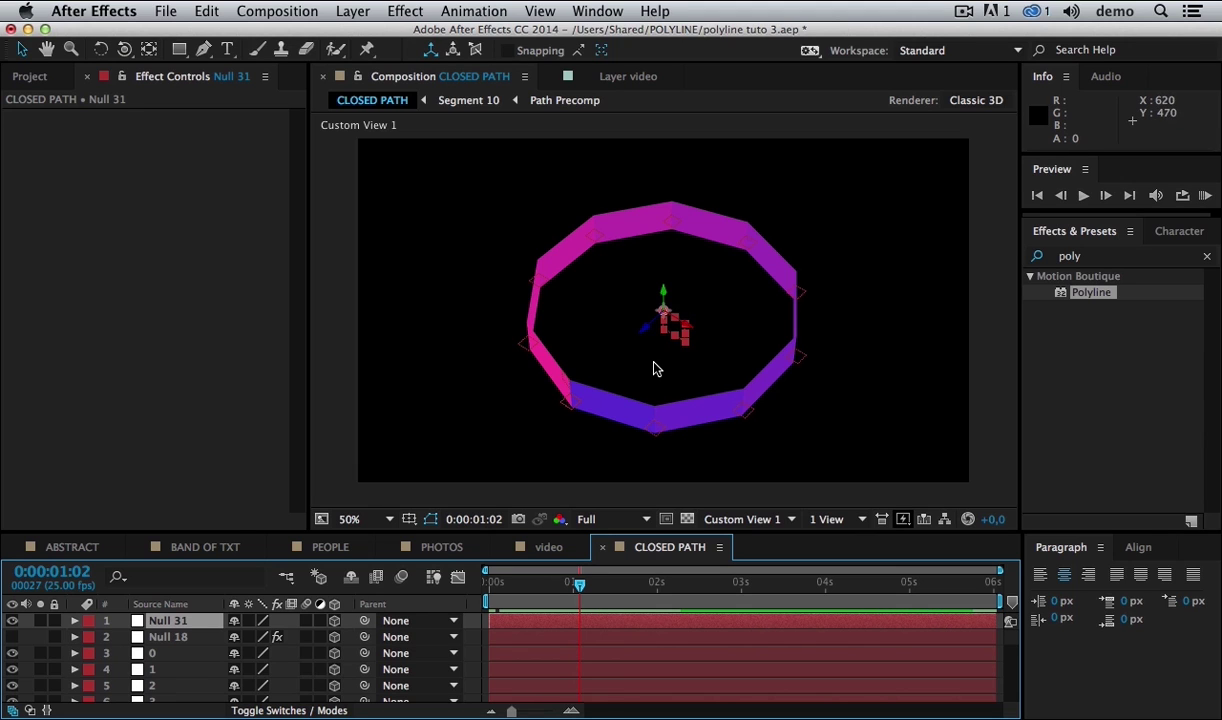
key("c")
left_click_drag(642, 338, 630, 365)
- Parent point layers 1, 3, 5, 7 and 9 to Null 31
left_click(163, 655)
left_click(190, 685, "super")
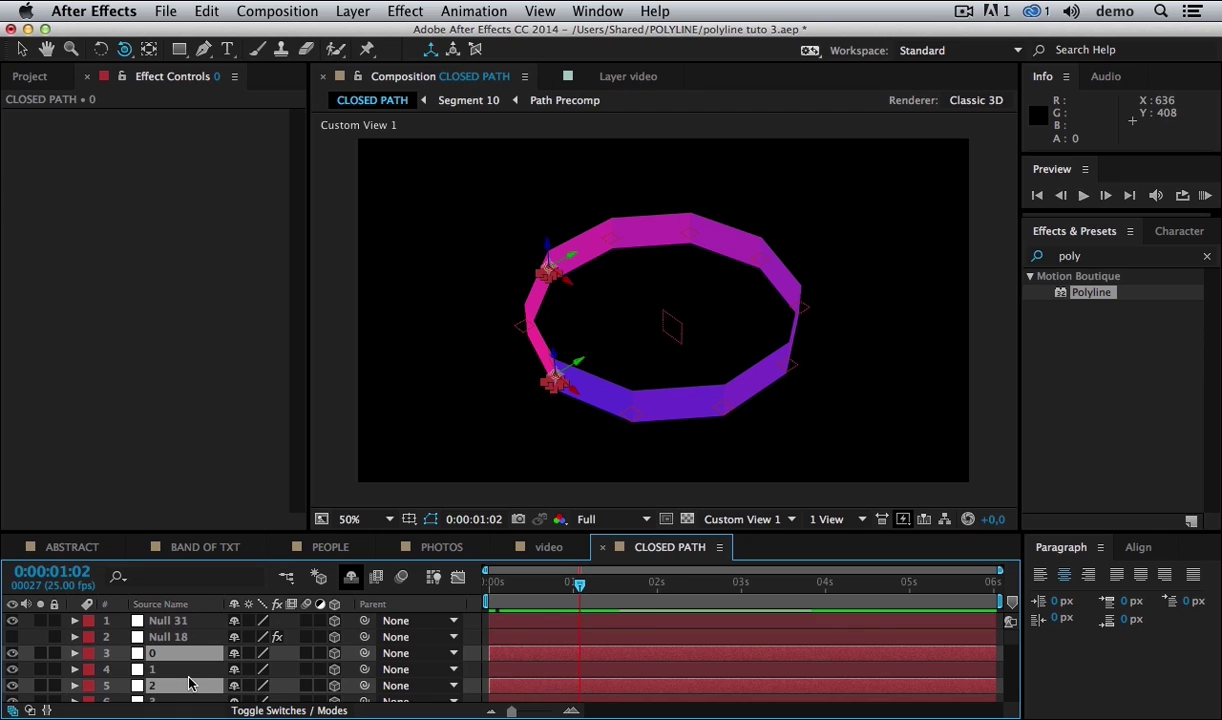
left_click(170, 669)
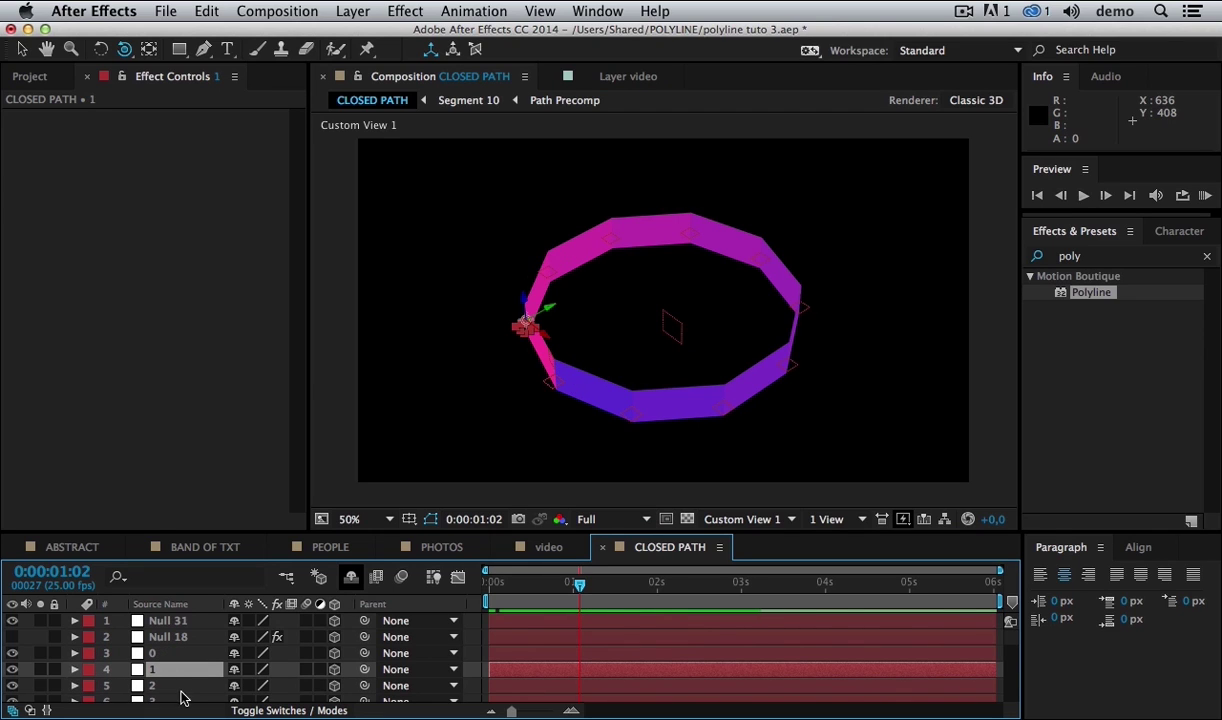
left_click(165, 700, "super")
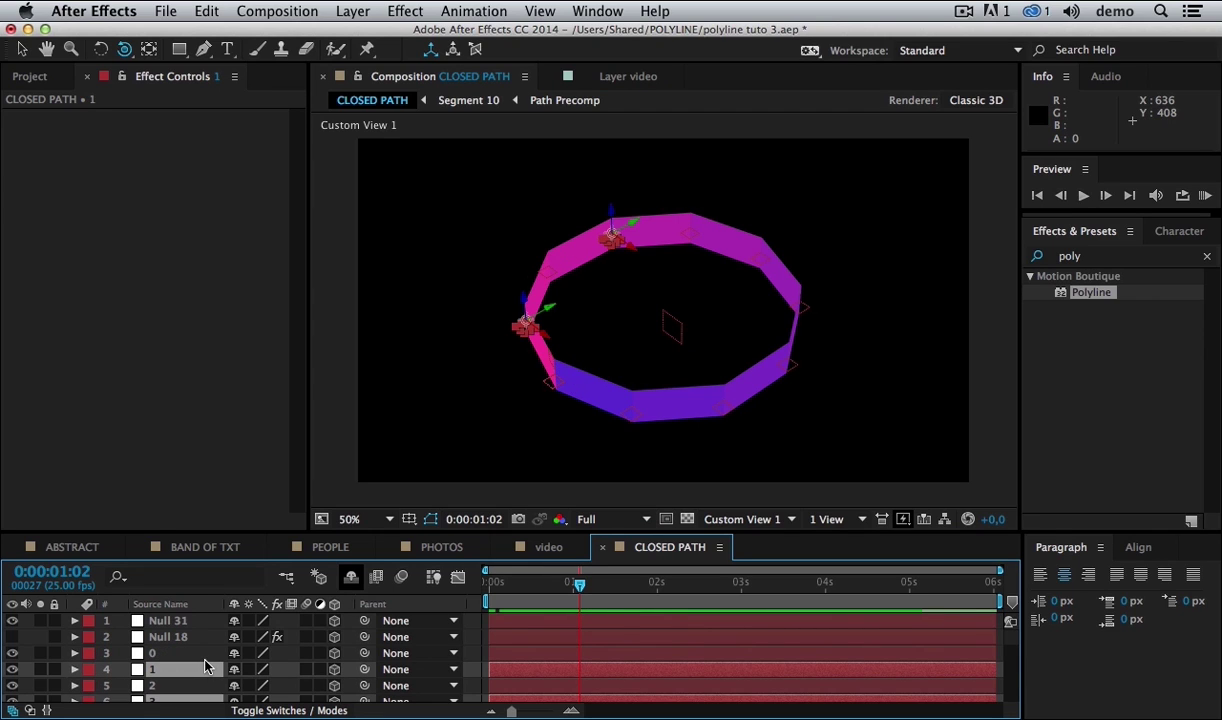
scroll(205, 667, "down", 5)
left_click(165, 653, "super")
scroll(200, 670, "up", 2)
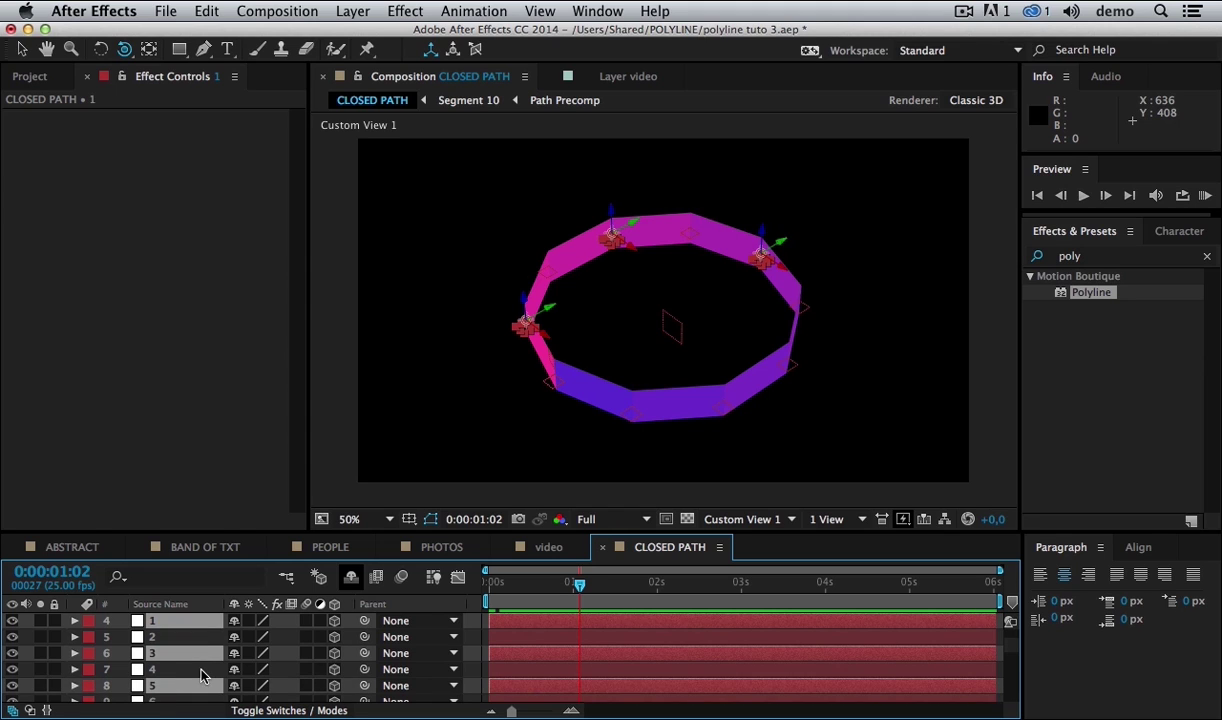
scroll(181, 683, "down", 1)
scroll(170, 690, "down", 4)
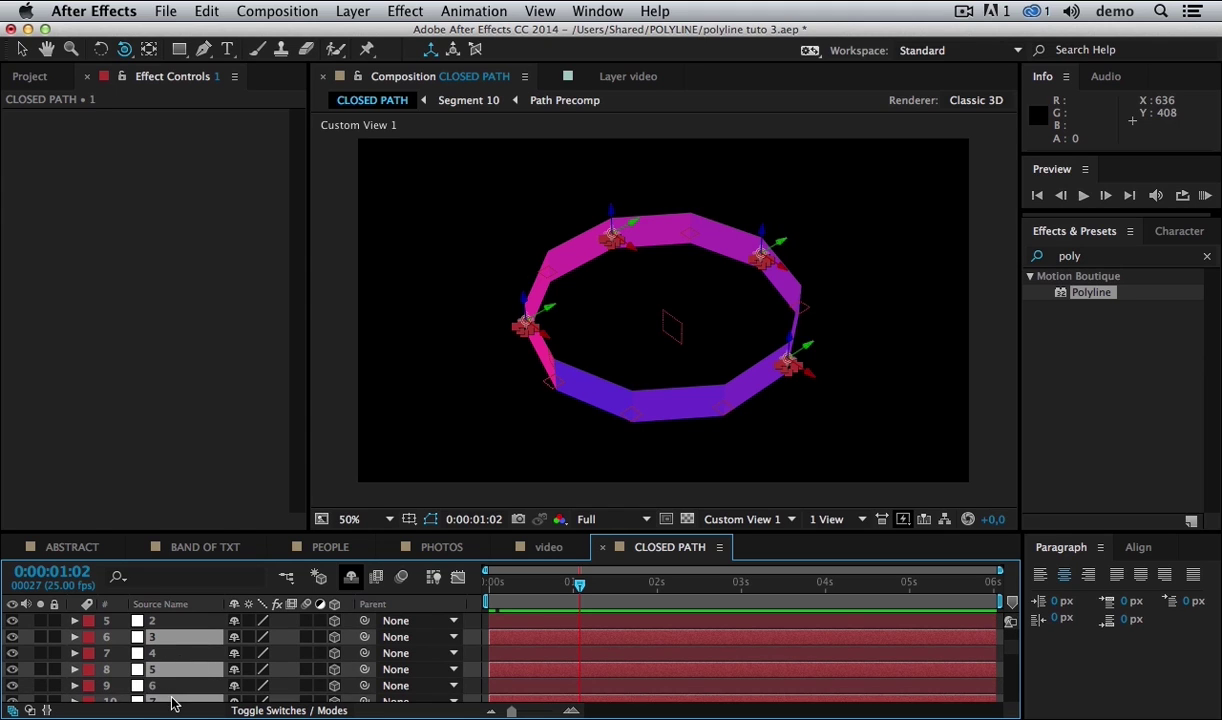
left_click(187, 637, "super")
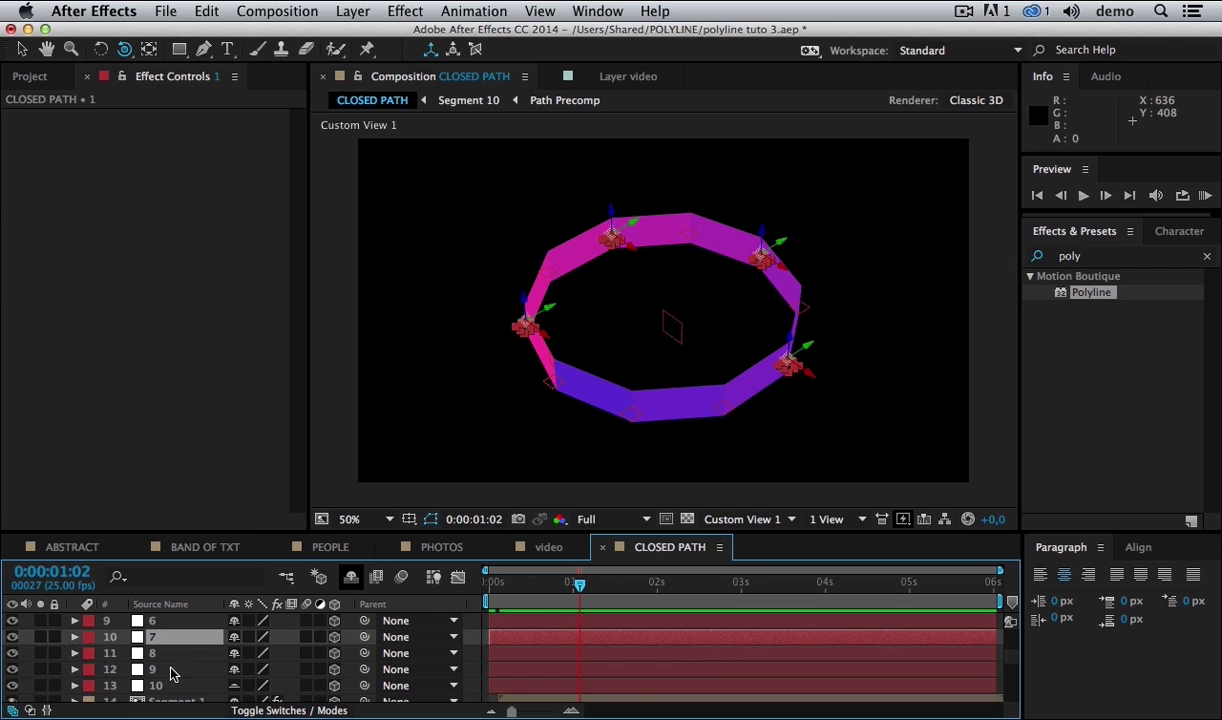
left_click(170, 669, "super")
scroll(196, 663, "up", 8)
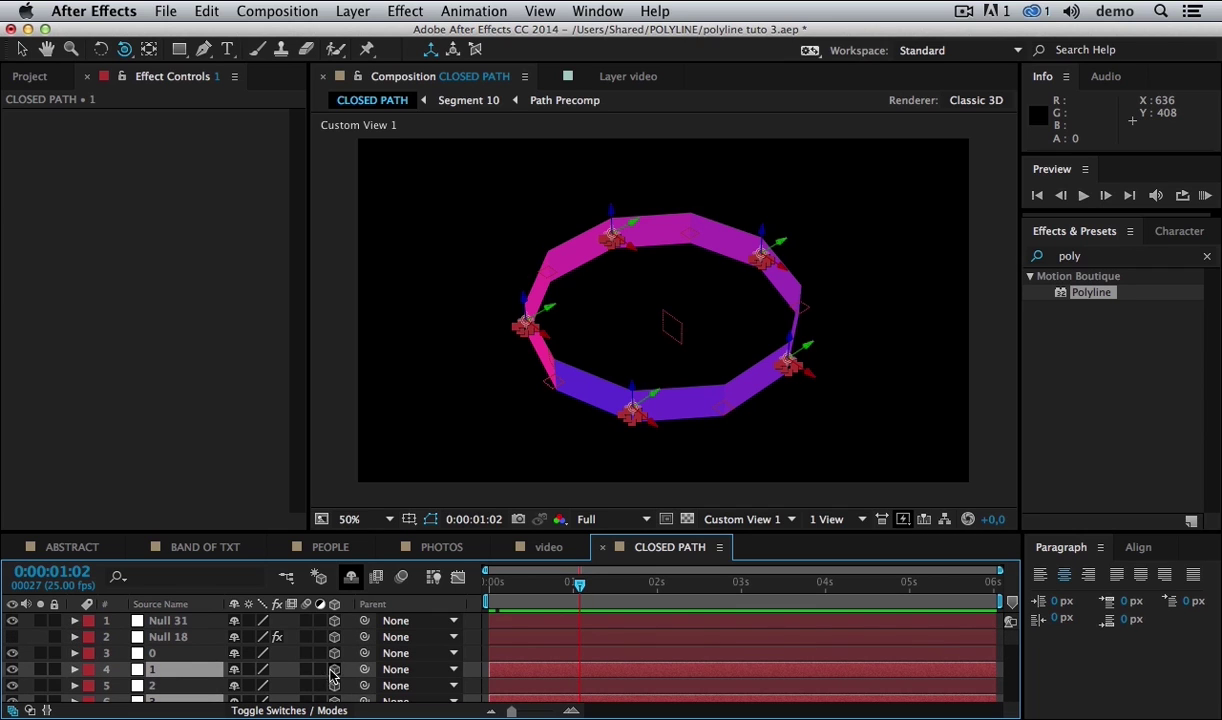
left_click_drag(364, 670, 172, 622)
- Scale Null 31 to 43% to pinch the ring into a five-pointed star
left_click(174, 623)
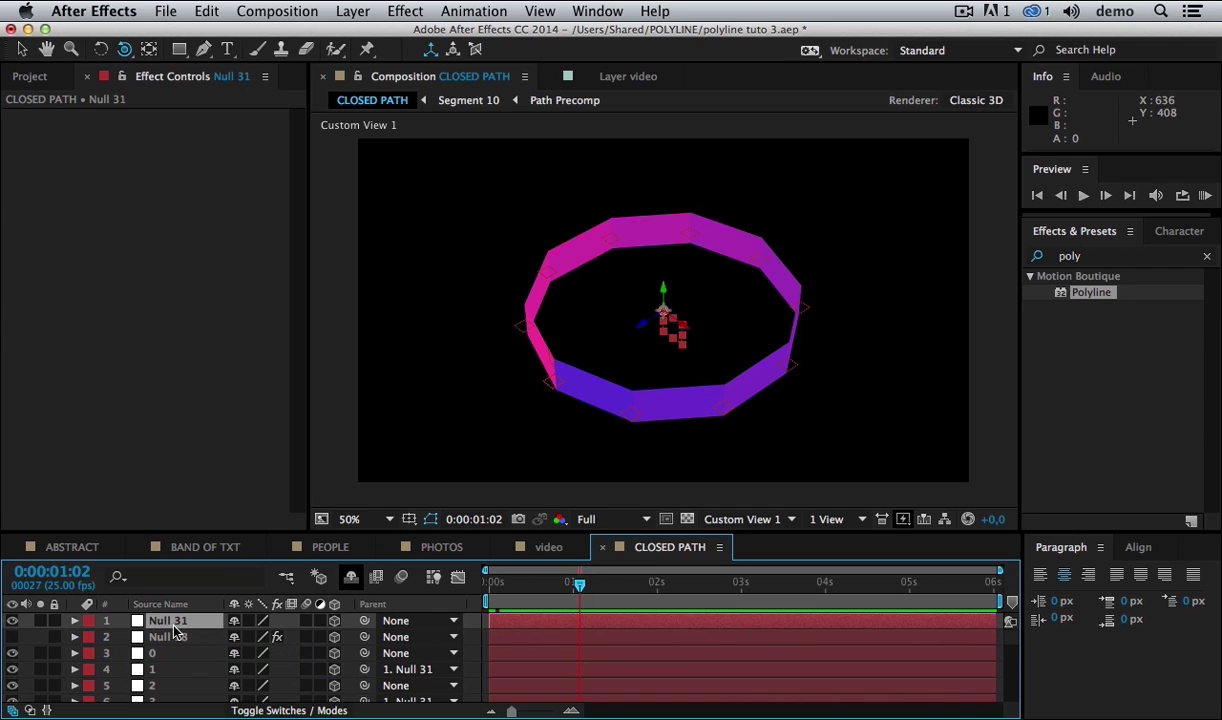
key("s")
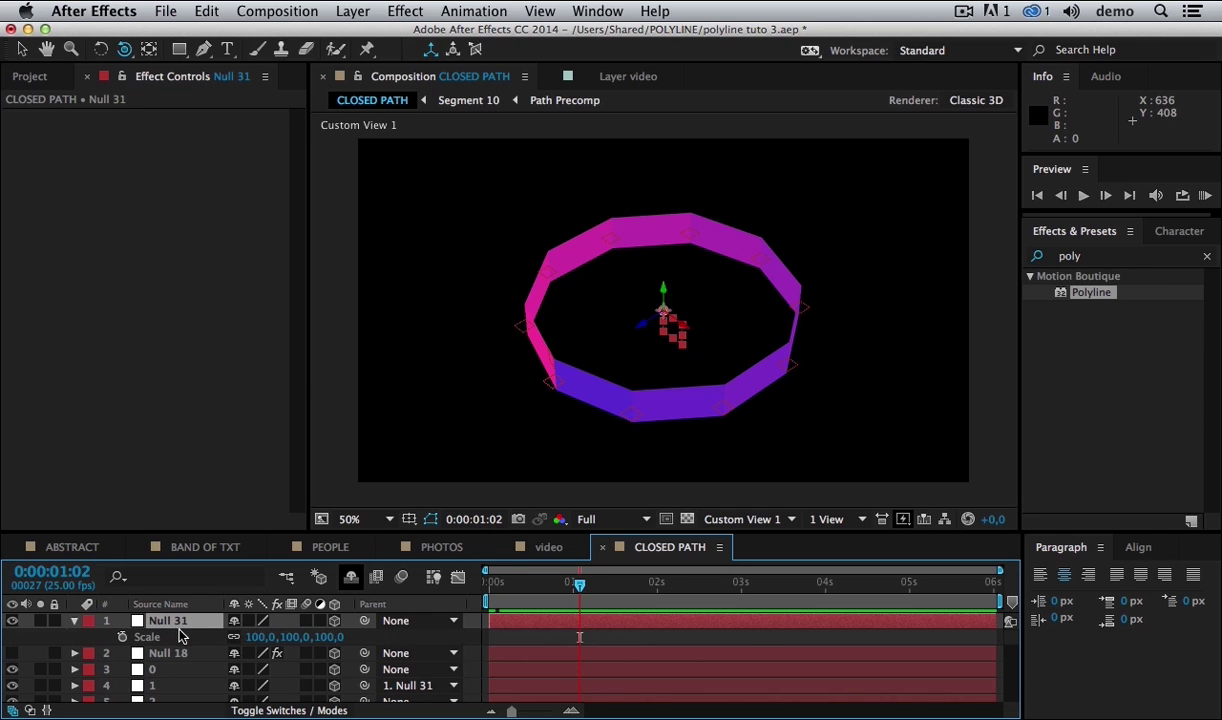
left_click_drag(285, 637, 228, 637)
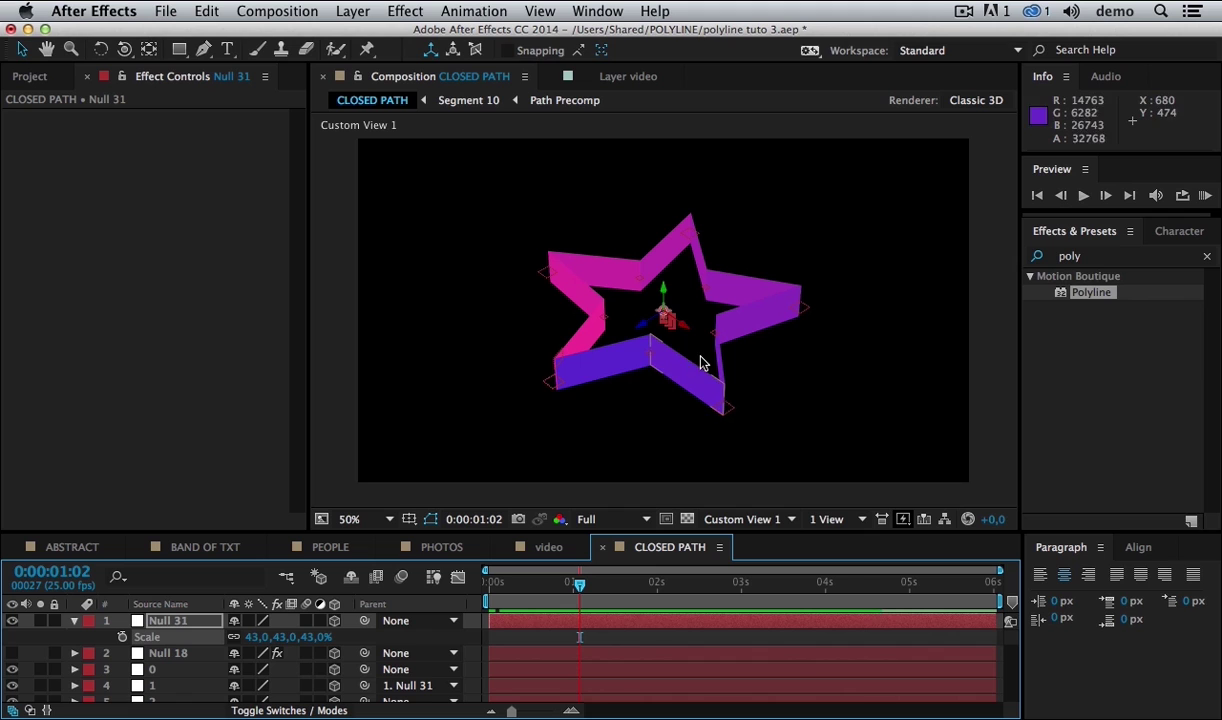
key("c")
left_click_drag(681, 322, 486, 305)
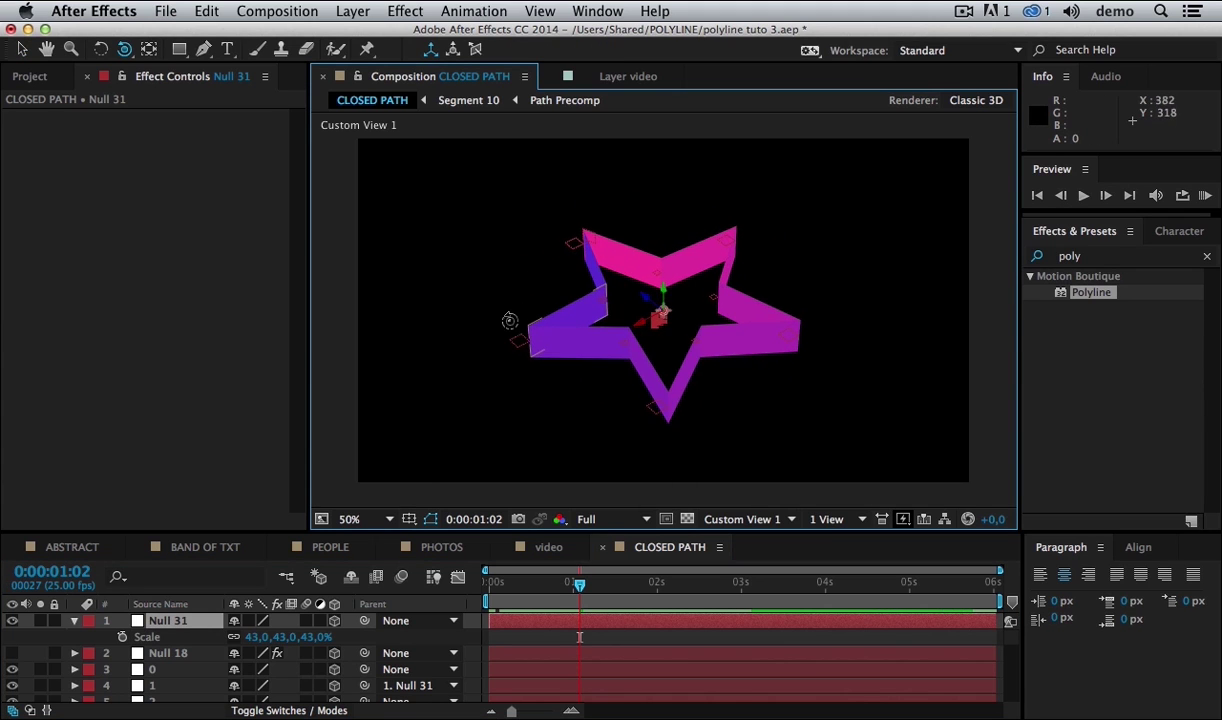
- Select Segment 1 and switch on the BR, BL, FR and FL lights
key("v")
left_click(74, 620)
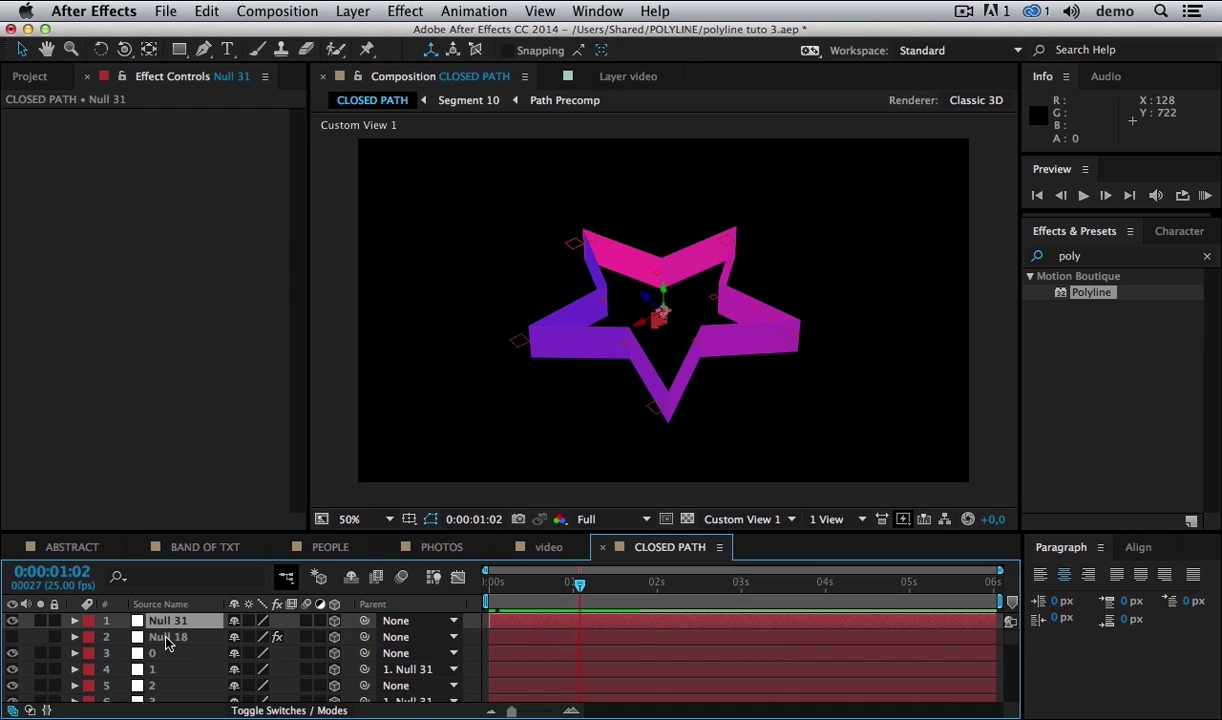
scroll(167, 643, "down", 6)
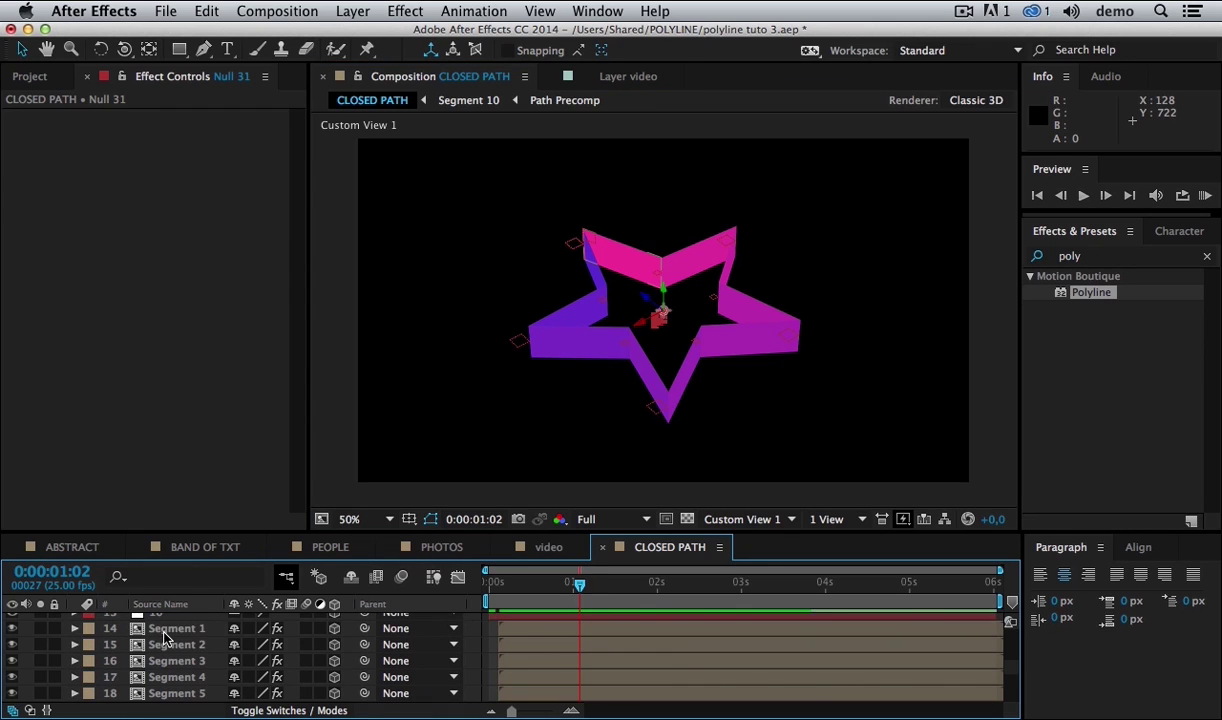
scroll(172, 614, "down", 1)
left_click(174, 618)
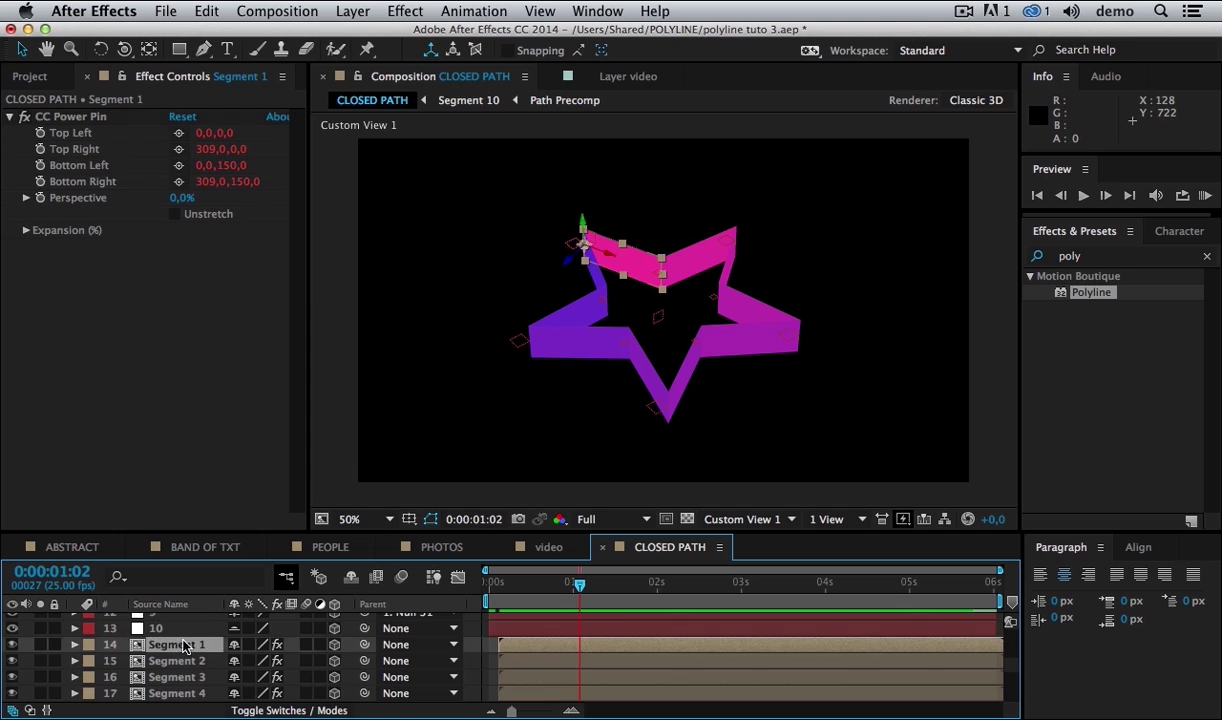
scroll(200, 650, "down", 3)
scroll(203, 660, "down", 3)
left_click_drag(9, 631, 16, 672)
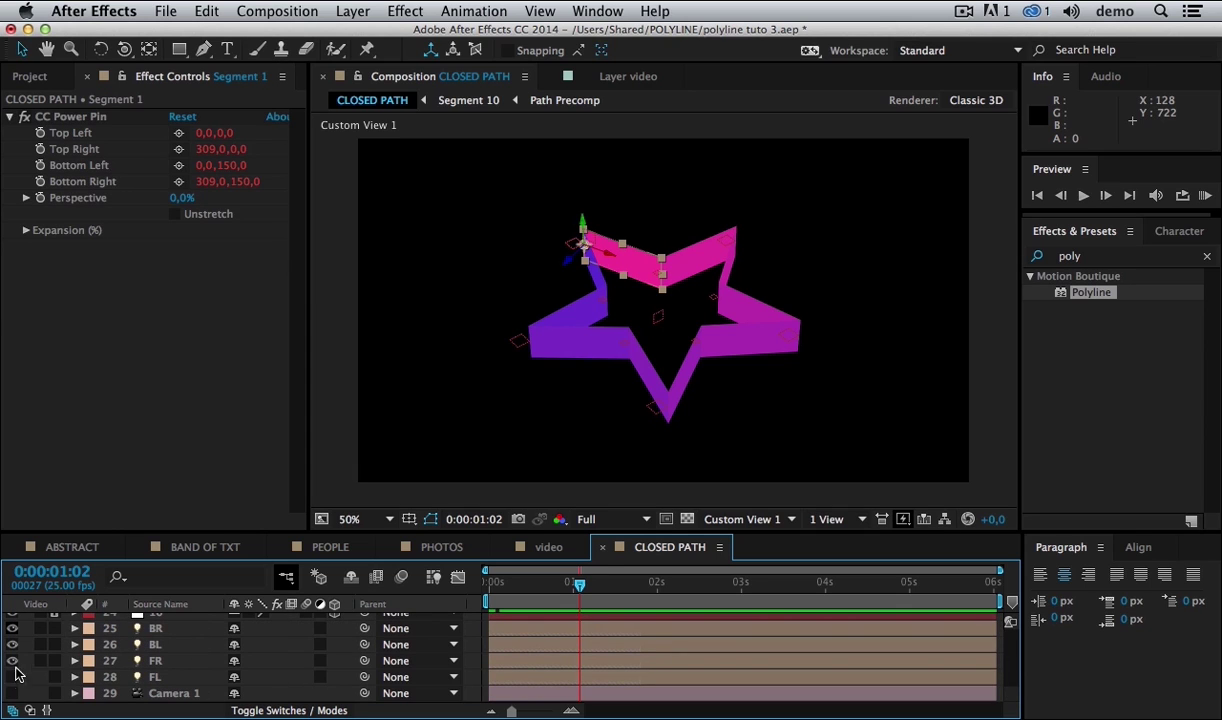
left_click(14, 679)
scroll(192, 645, "up", 1)
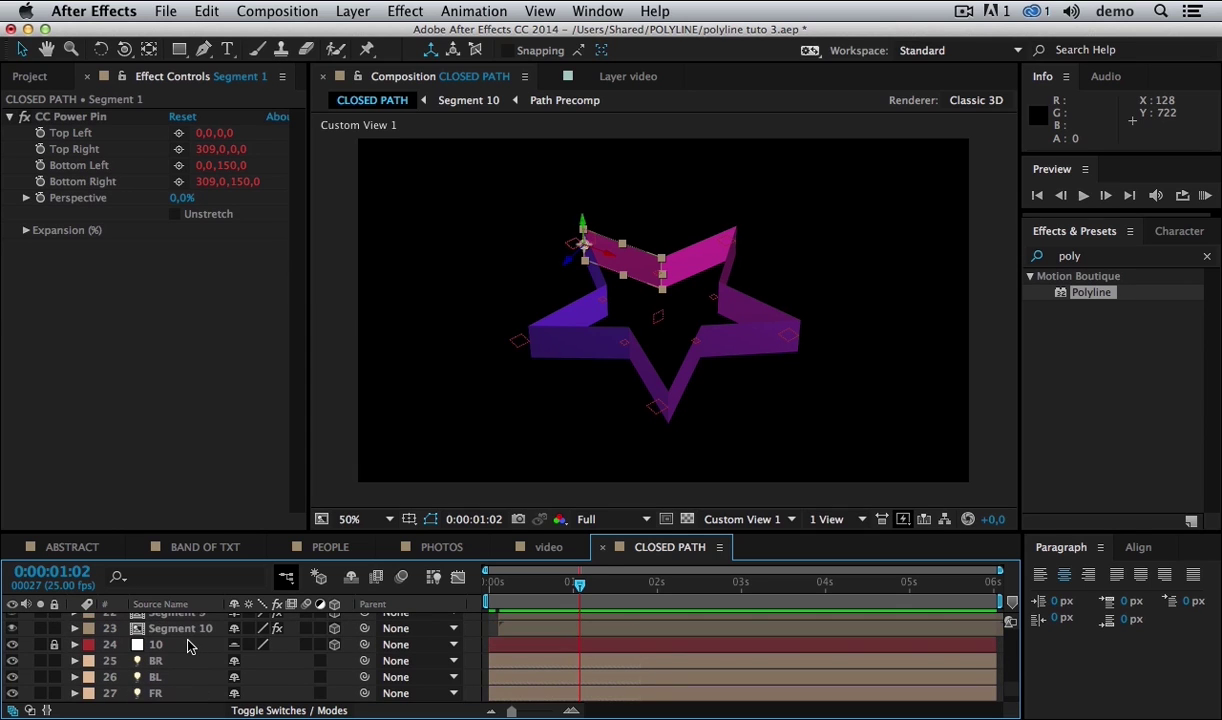
- Tilt Segments 1 through 10 to 53° X Rotation
left_click(190, 630, "shift")
key("r")
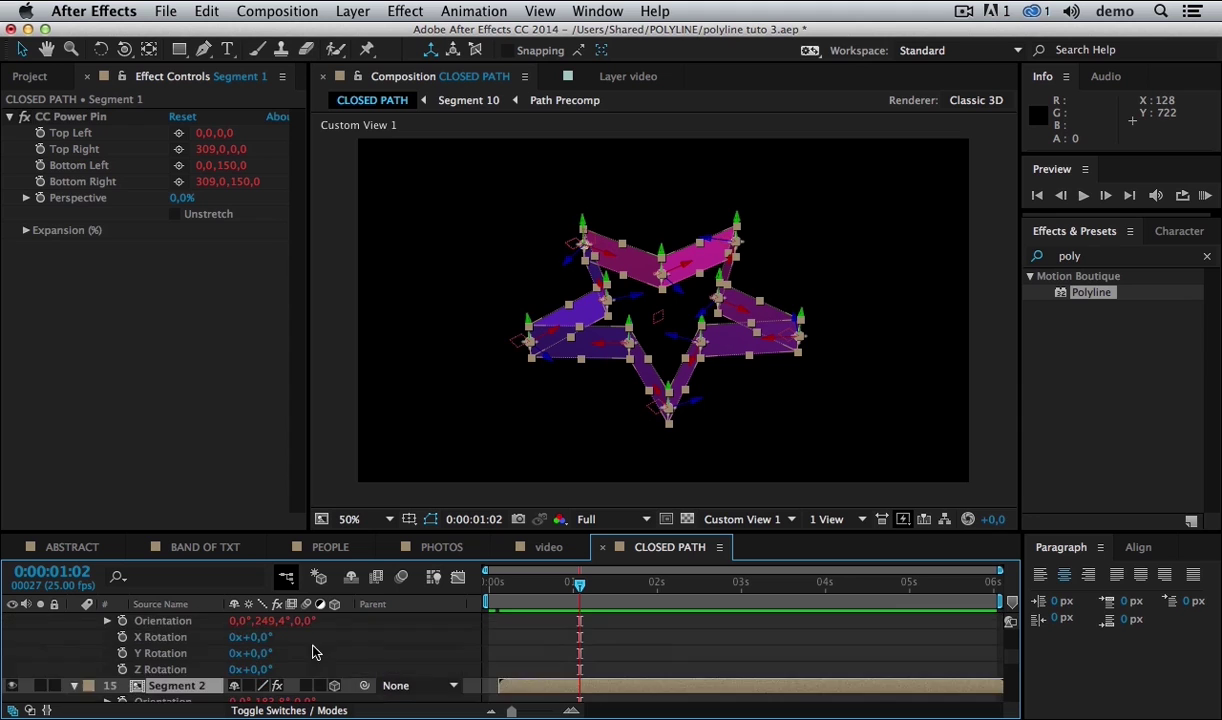
left_click_drag(255, 653, 316, 657)
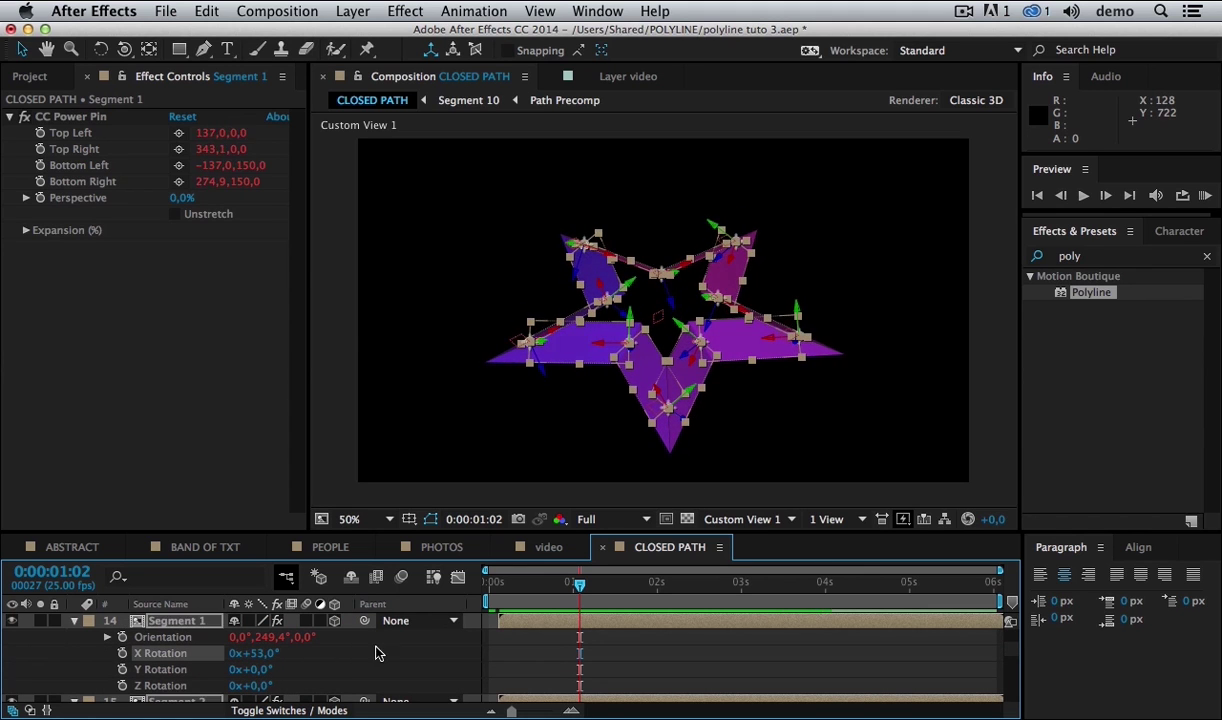